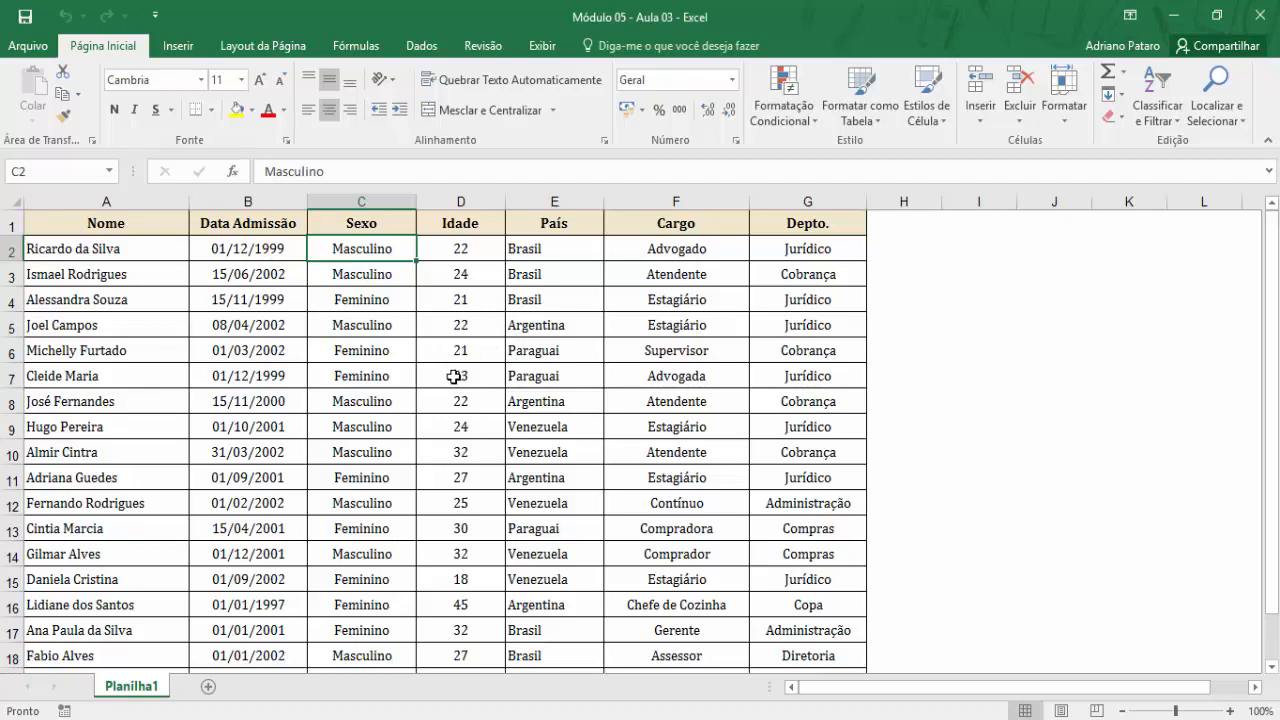
Examine the ascending and descending sort options offered for the Nome, Data Admissão, Sexo and Idade columns
{"action": "left_click", "coordinate": [422, 47]}
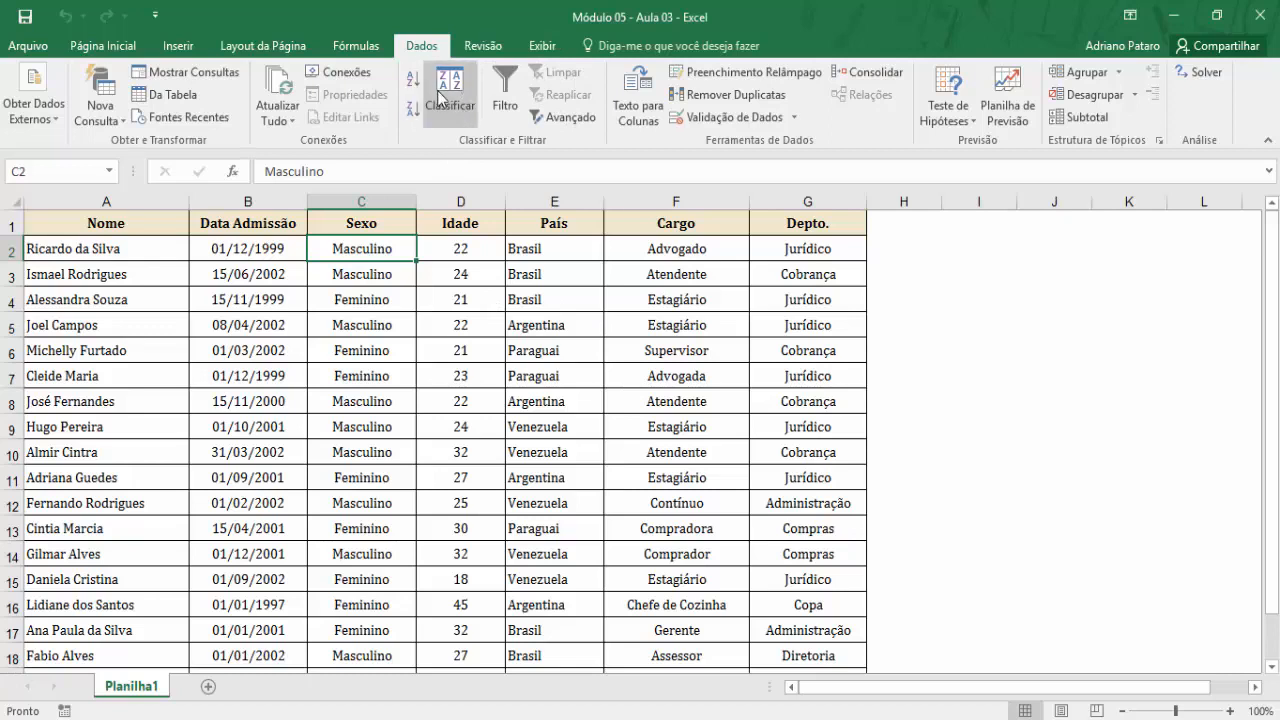
{"action": "left_click", "coordinate": [136, 251]}
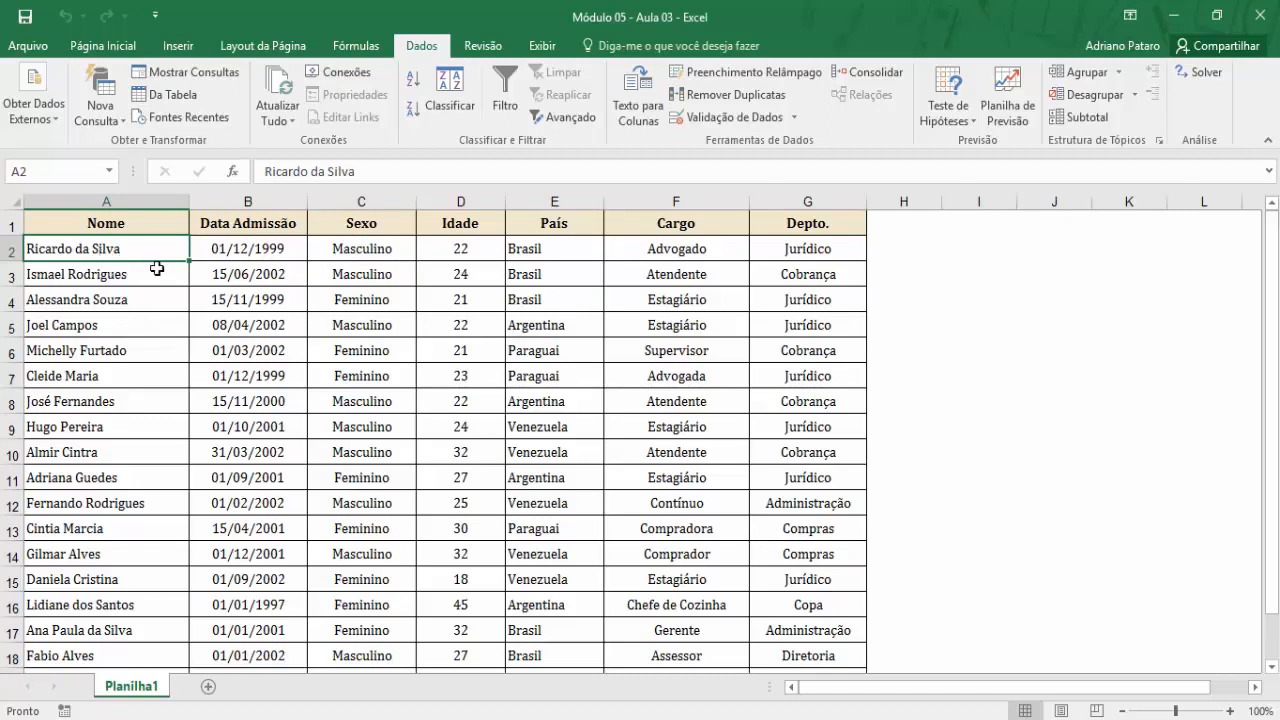
{"action": "left_click", "coordinate": [413, 112]}
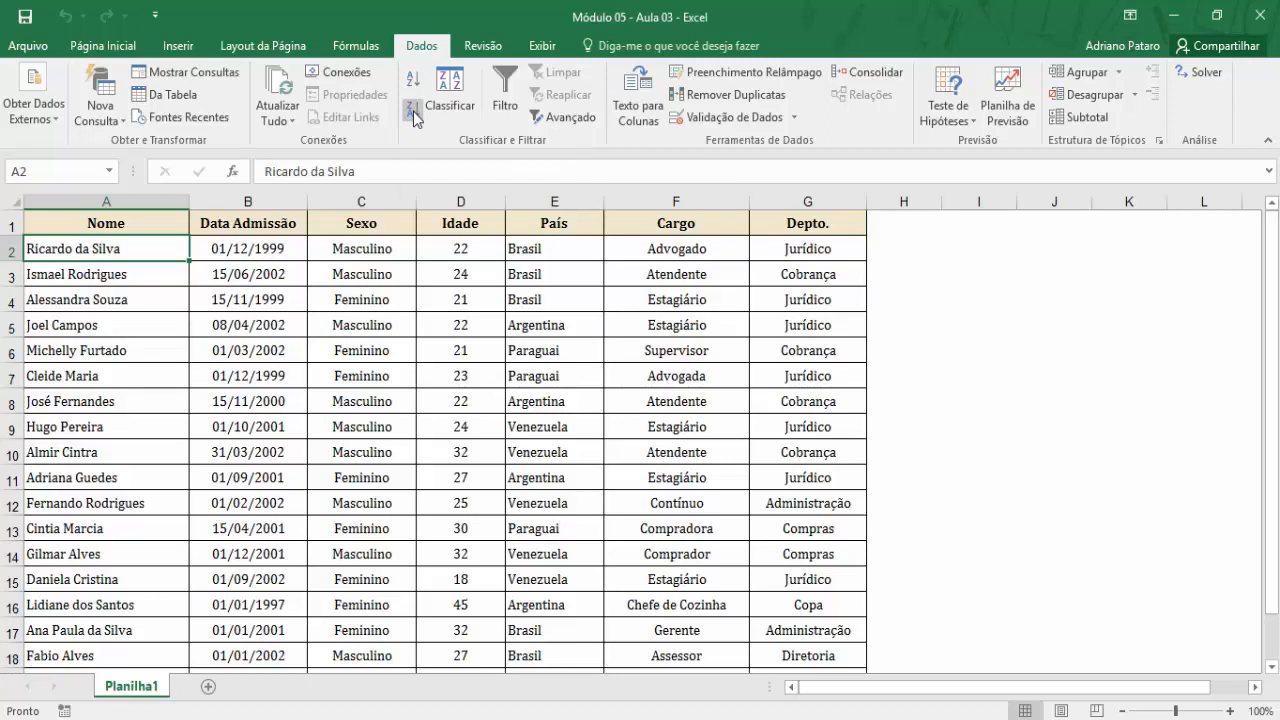
{"action": "left_click", "coordinate": [270, 248]}
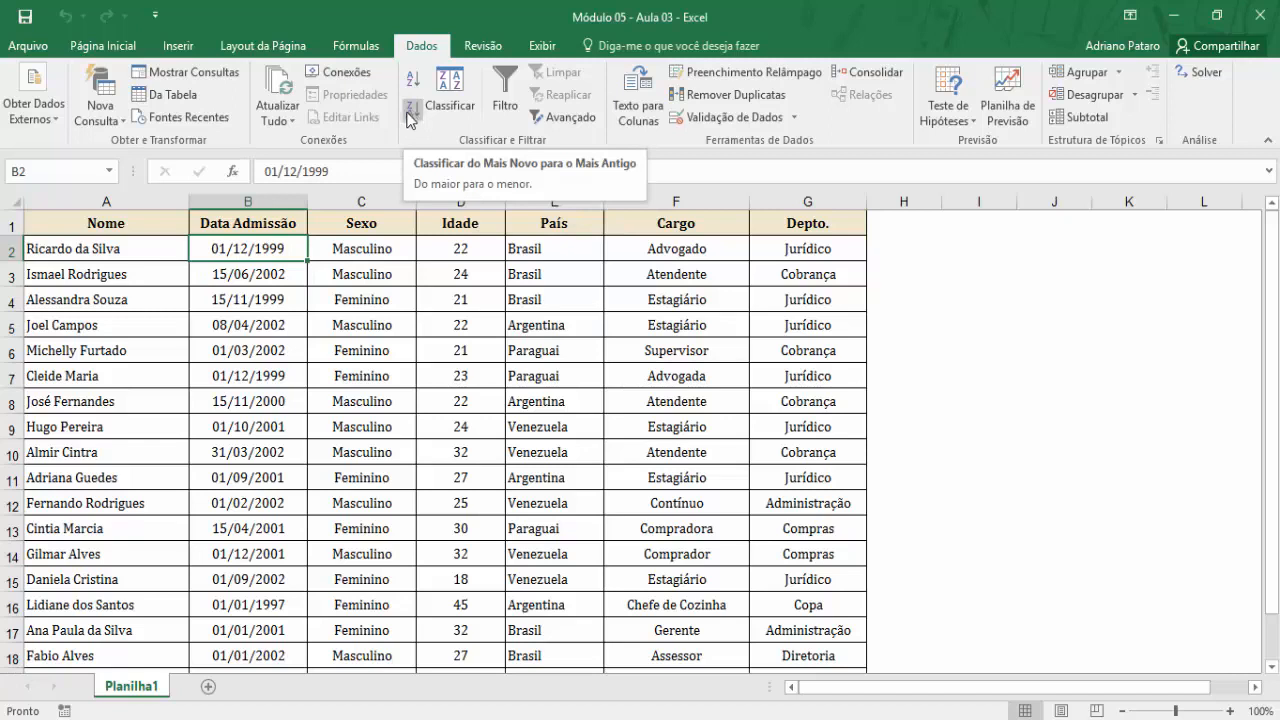
{"action": "left_click", "coordinate": [404, 348]}
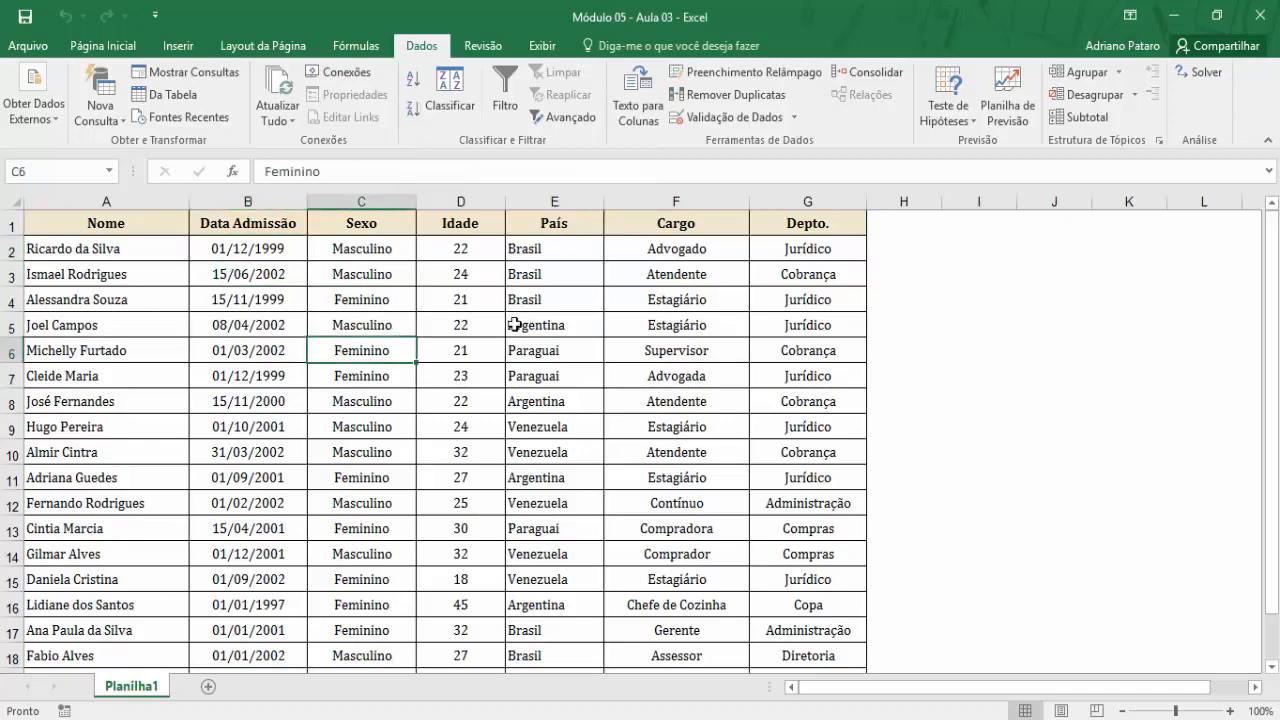
{"action": "left_click", "coordinate": [483, 251]}
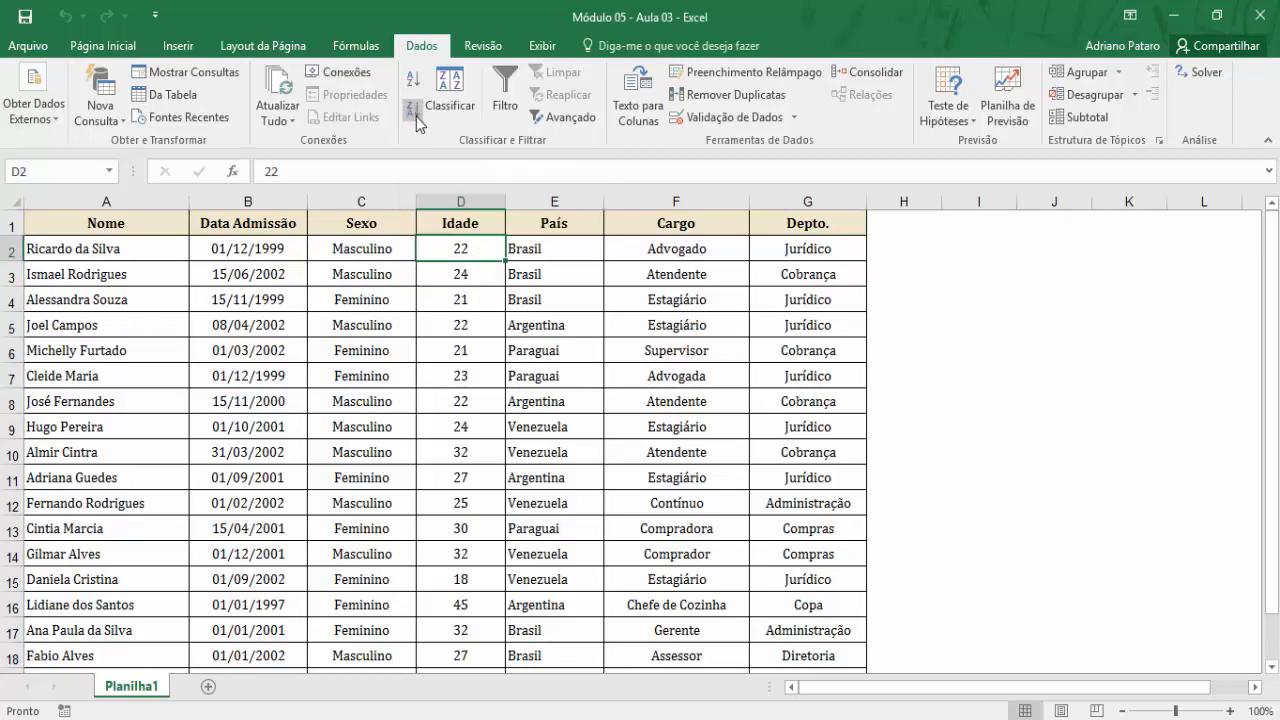
{"action": "left_click", "coordinate": [371, 250]}
{"action": "left_click", "coordinate": [457, 248]}
{"action": "left_click", "coordinate": [382, 249]}
{"action": "left_click", "coordinate": [302, 247]}
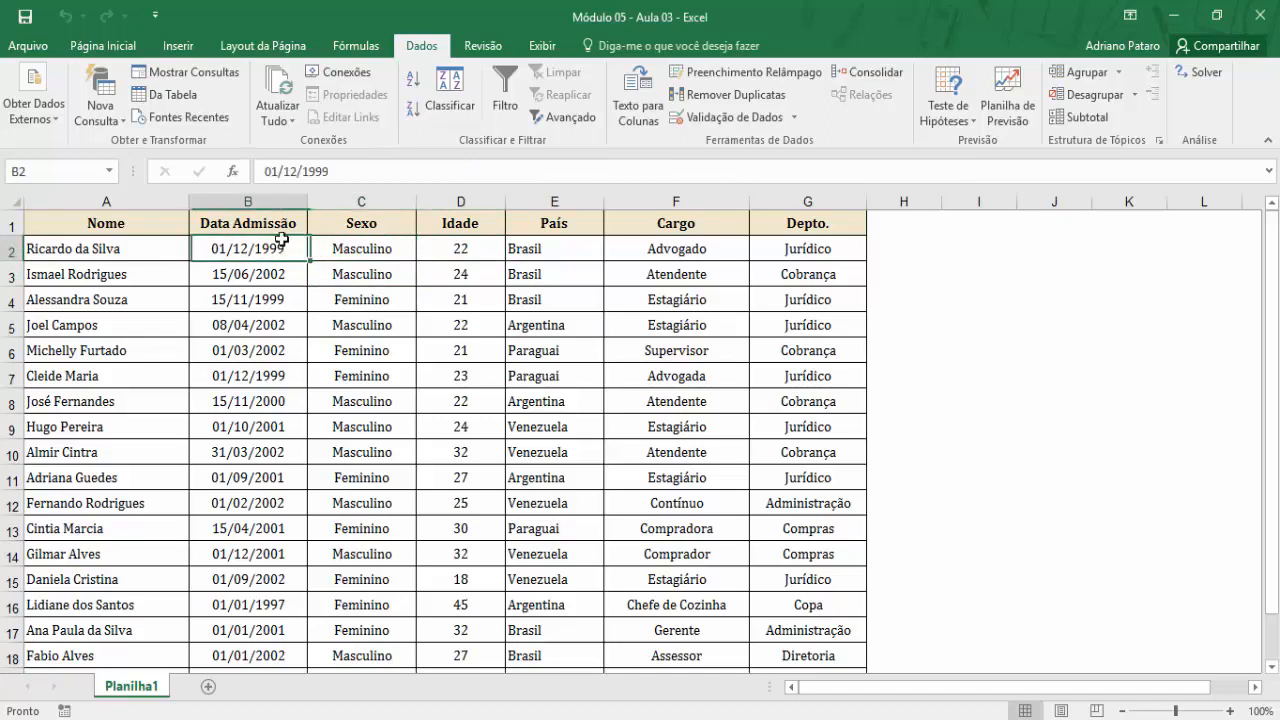
{"action": "left_click", "coordinate": [170, 240]}
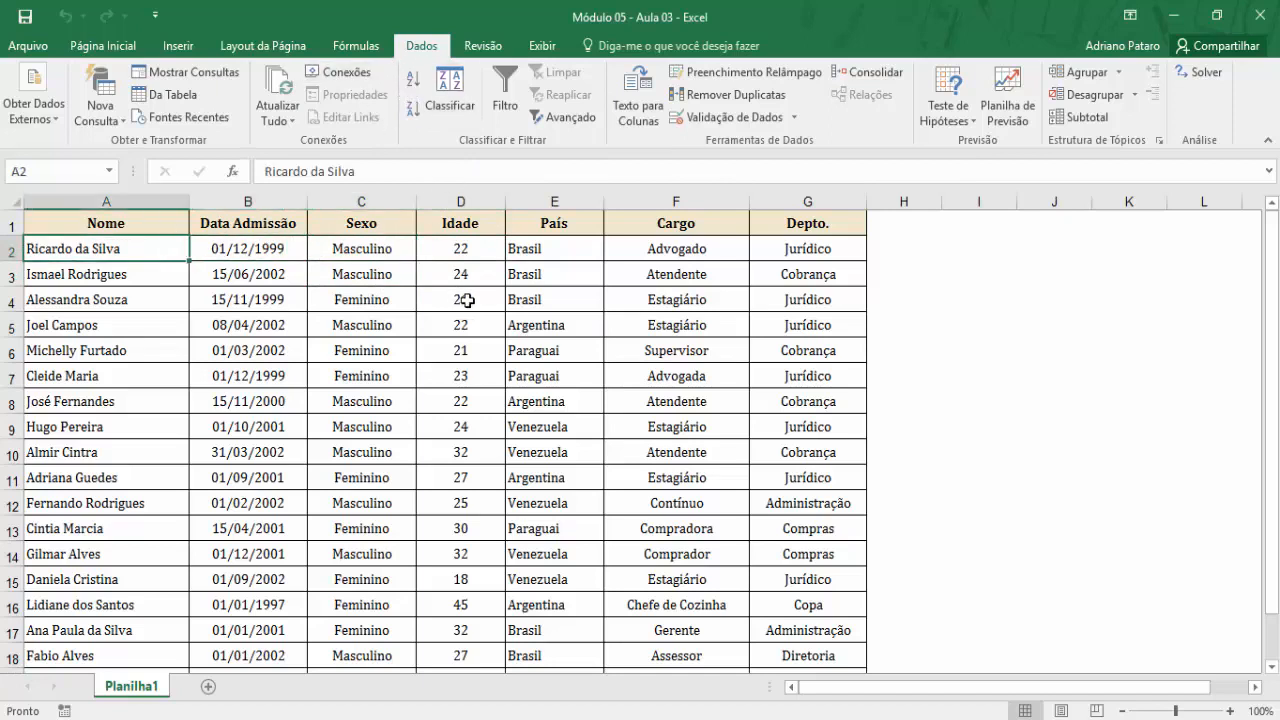
{"action": "left_click", "coordinate": [468, 258]}
{"action": "left_click", "coordinate": [462, 355]}
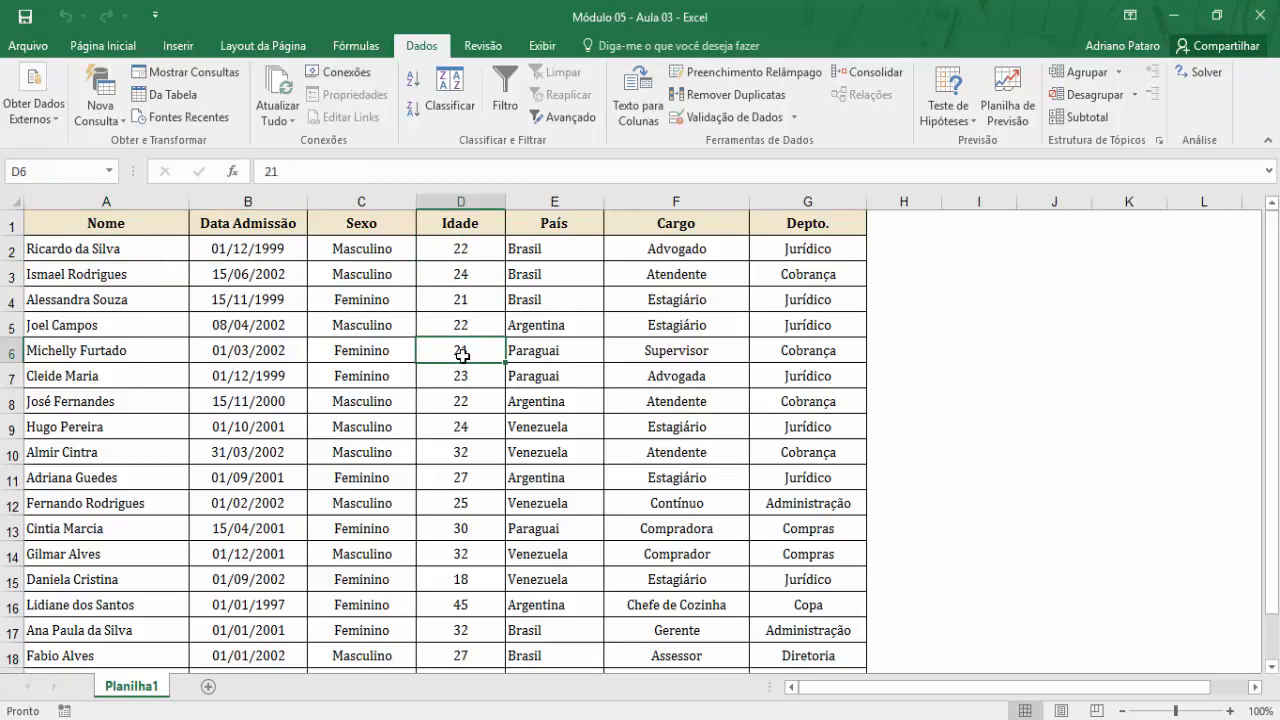
Sort the employee table by the País column from A to Z
{"action": "left_click", "coordinate": [560, 254]}
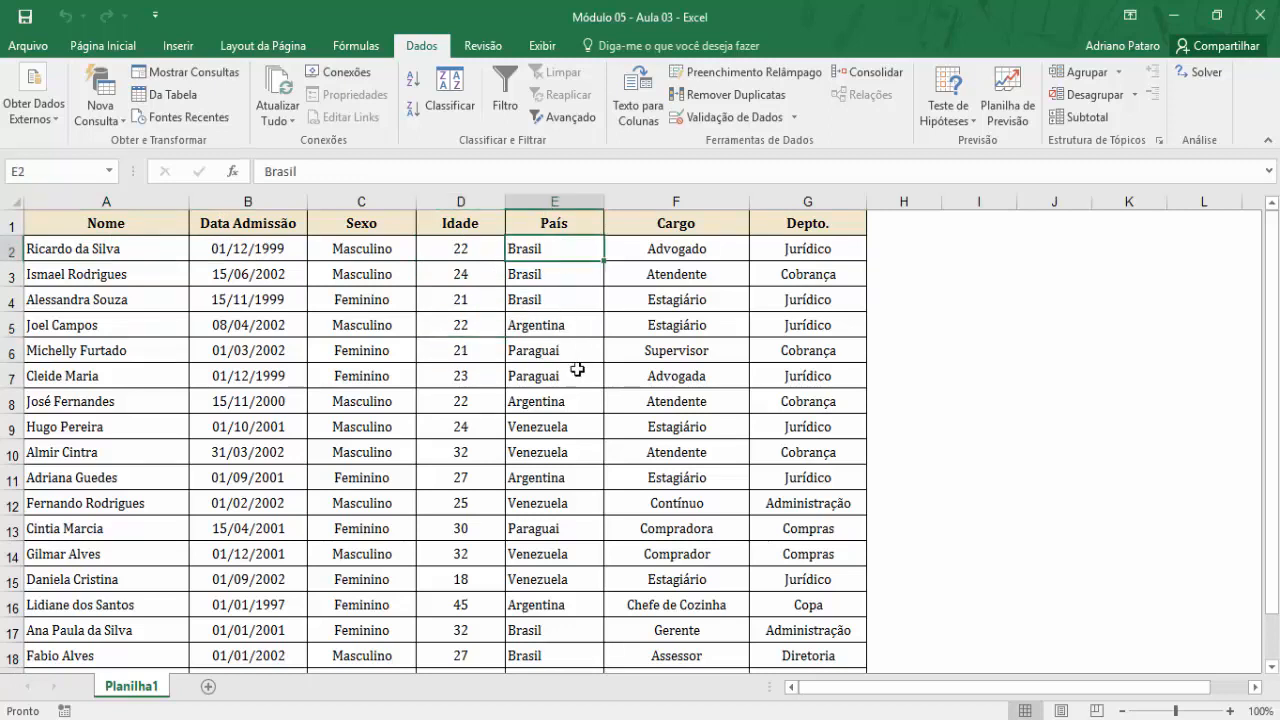
{"action": "left_click", "coordinate": [585, 216]}
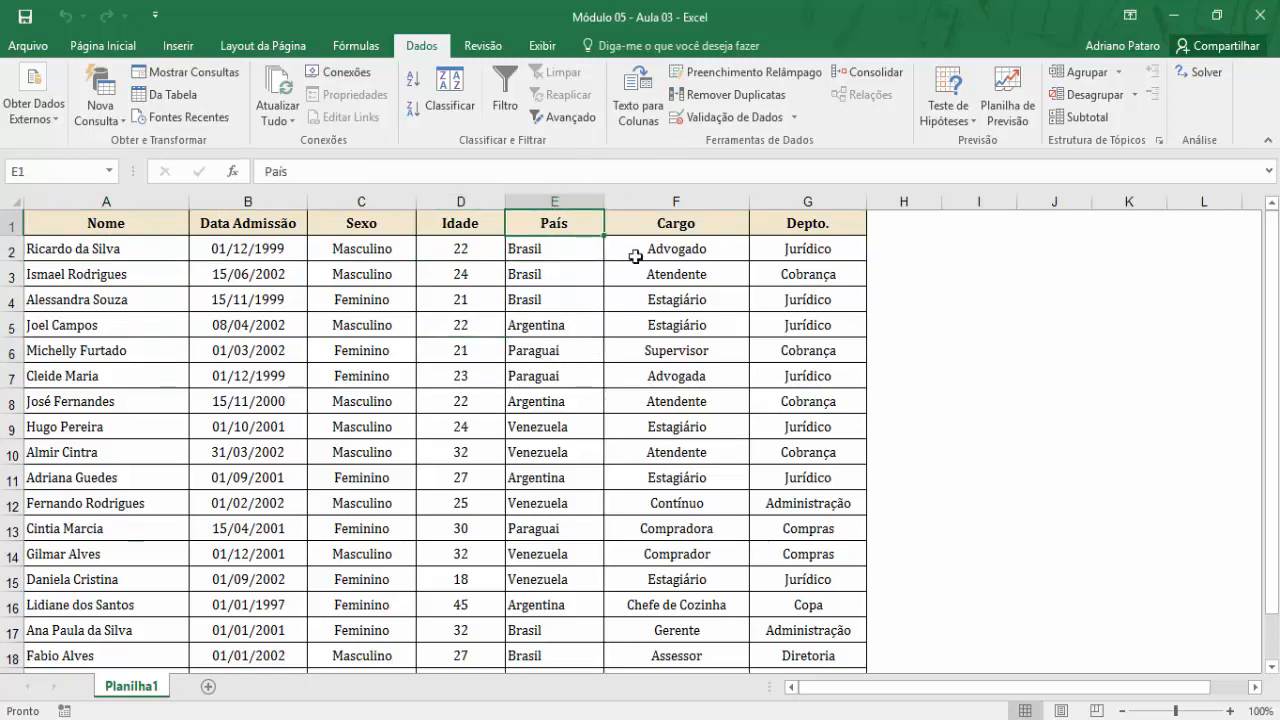
{"action": "left_click", "coordinate": [416, 86]}
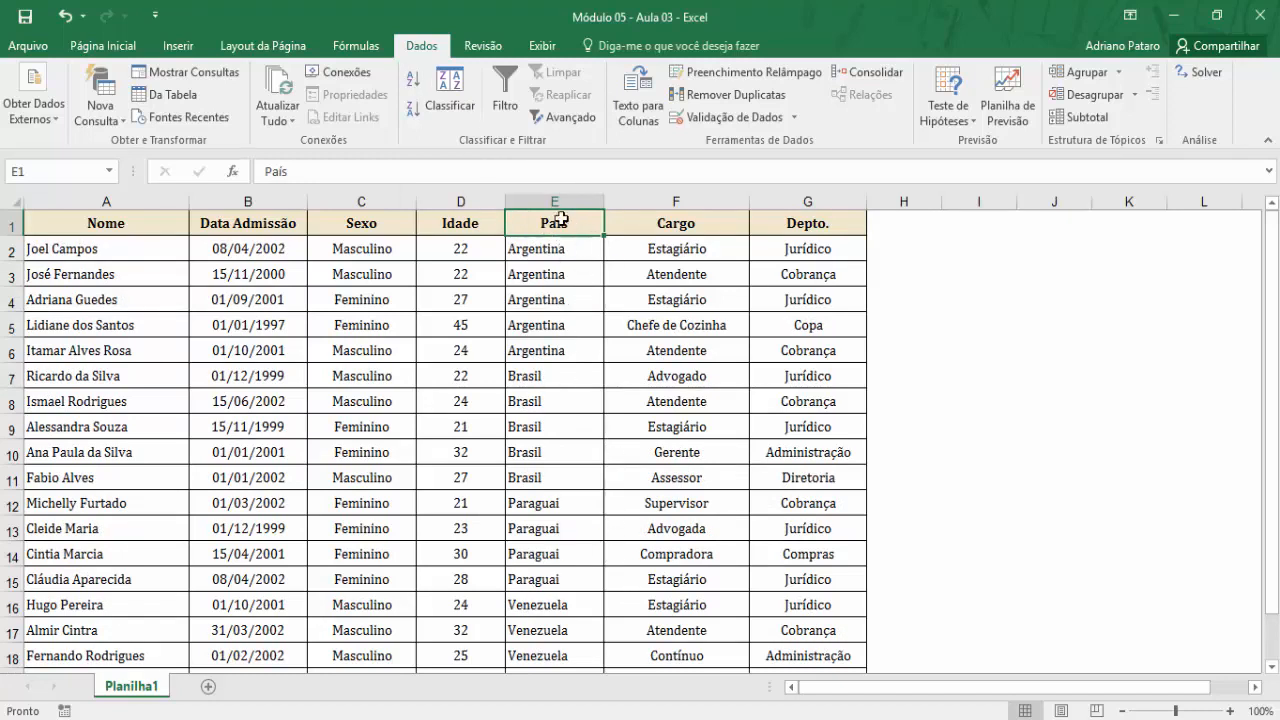
Examine the order of the countries down the País column
{"action": "key", "text": "Down"}
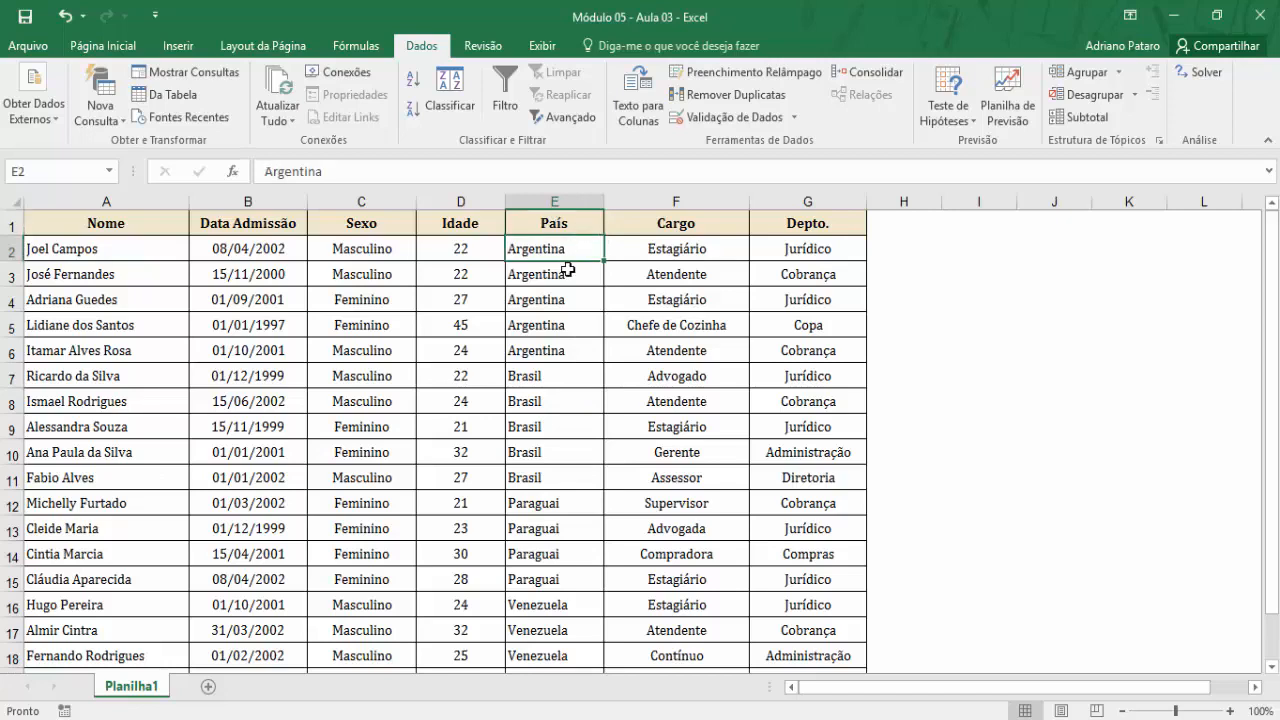
{"action": "key", "text": "Down"}
{"action": "key", "text": "Down"}
{"action": "key", "text": "Down"}
{"action": "key", "text": "Down"}
{"action": "key", "text": "Down"}
{"action": "left_click", "coordinate": [574, 505]}
{"action": "left_click", "coordinate": [560, 605]}
{"action": "scroll", "coordinate": [566, 550], "scroll_direction": "down", "scroll_amount": 3}
{"action": "scroll", "coordinate": [569, 526], "scroll_direction": "up", "scroll_amount": 3}
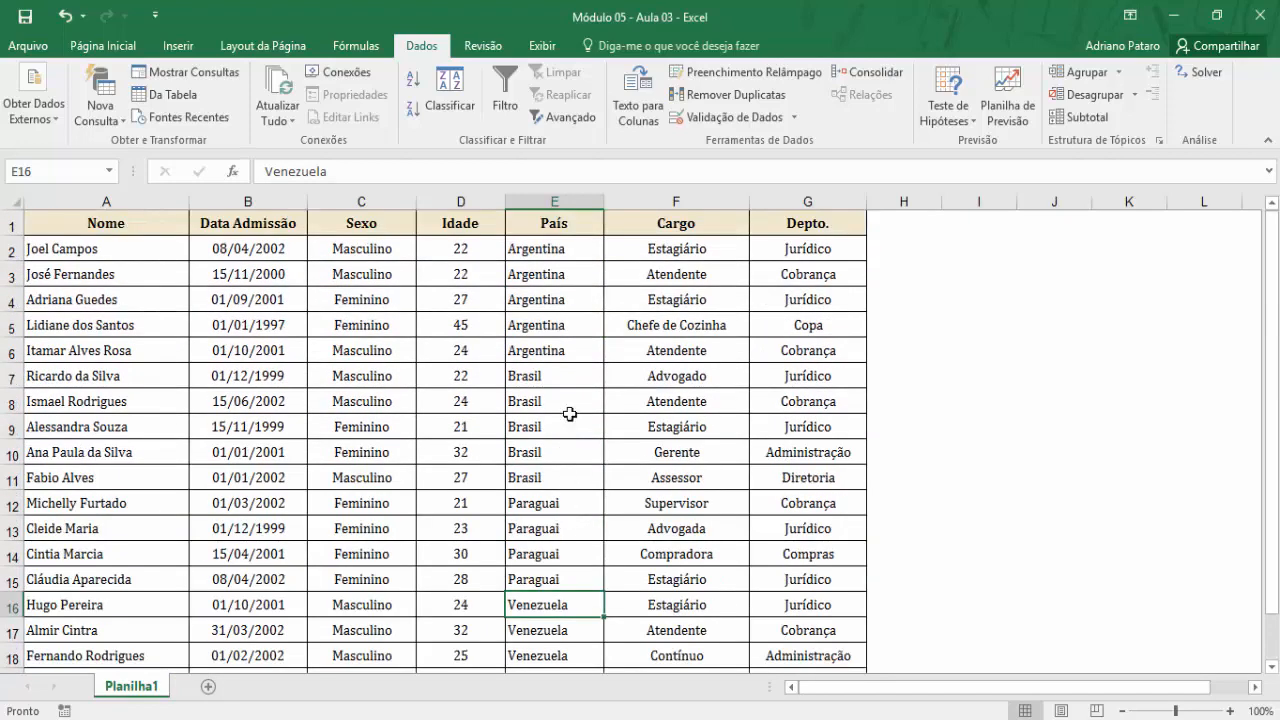
{"action": "left_click_drag", "start_coordinate": [568, 258], "coordinate": [563, 374]}
{"action": "left_click", "coordinate": [563, 252]}
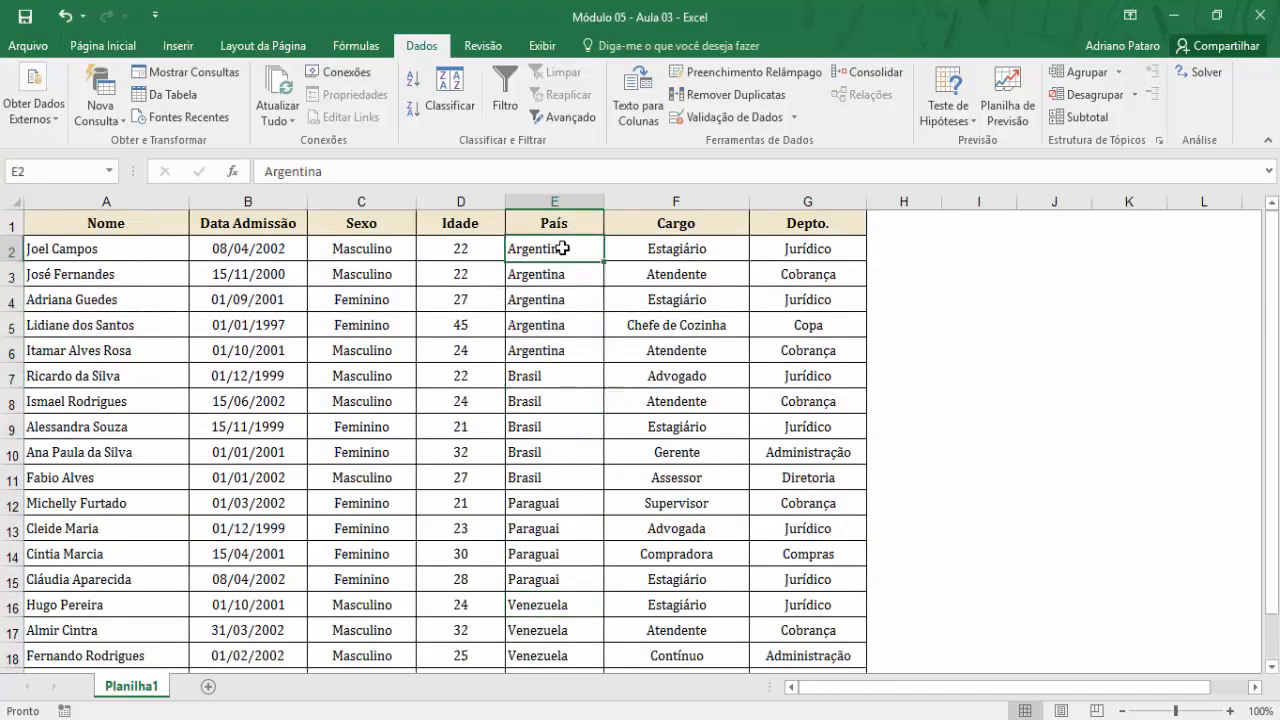
Check whether each full record follows its country, and examine the Cargo order within the Argentina rows
{"action": "left_click_drag", "start_coordinate": [808, 248], "coordinate": [101, 265]}
{"action": "left_click", "coordinate": [525, 292]}
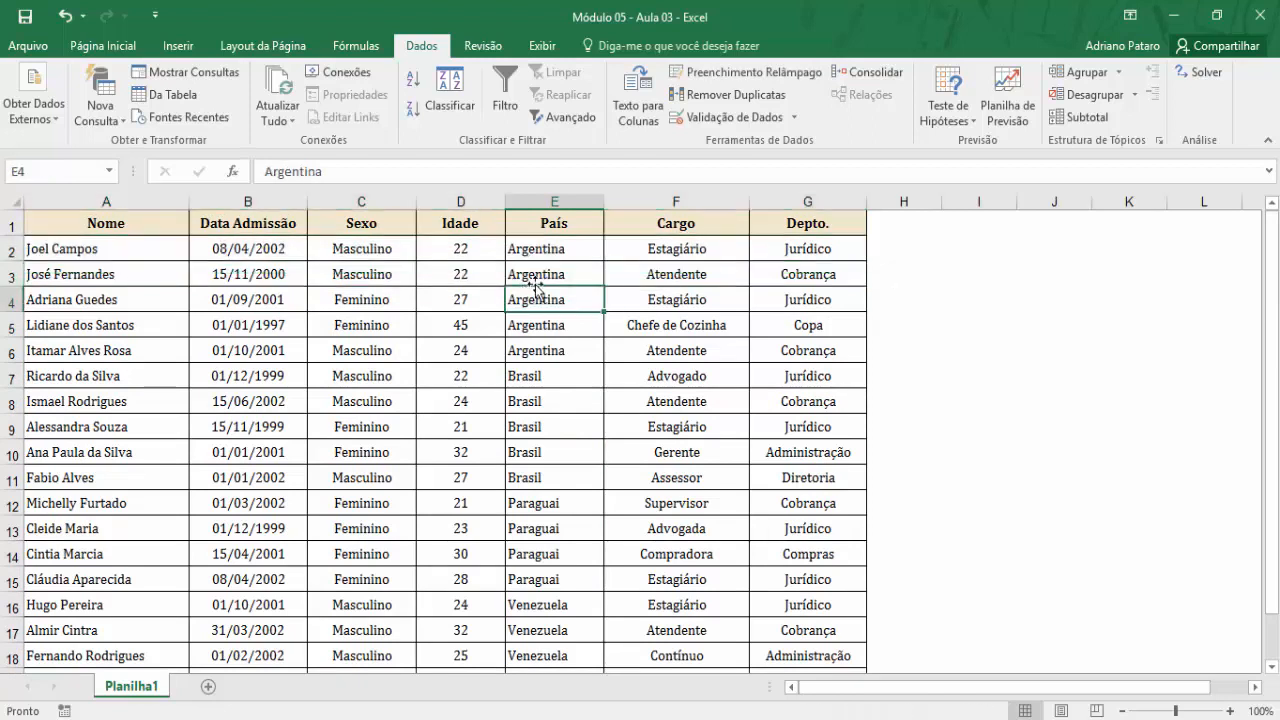
{"action": "left_click_drag", "start_coordinate": [800, 250], "coordinate": [94, 255]}
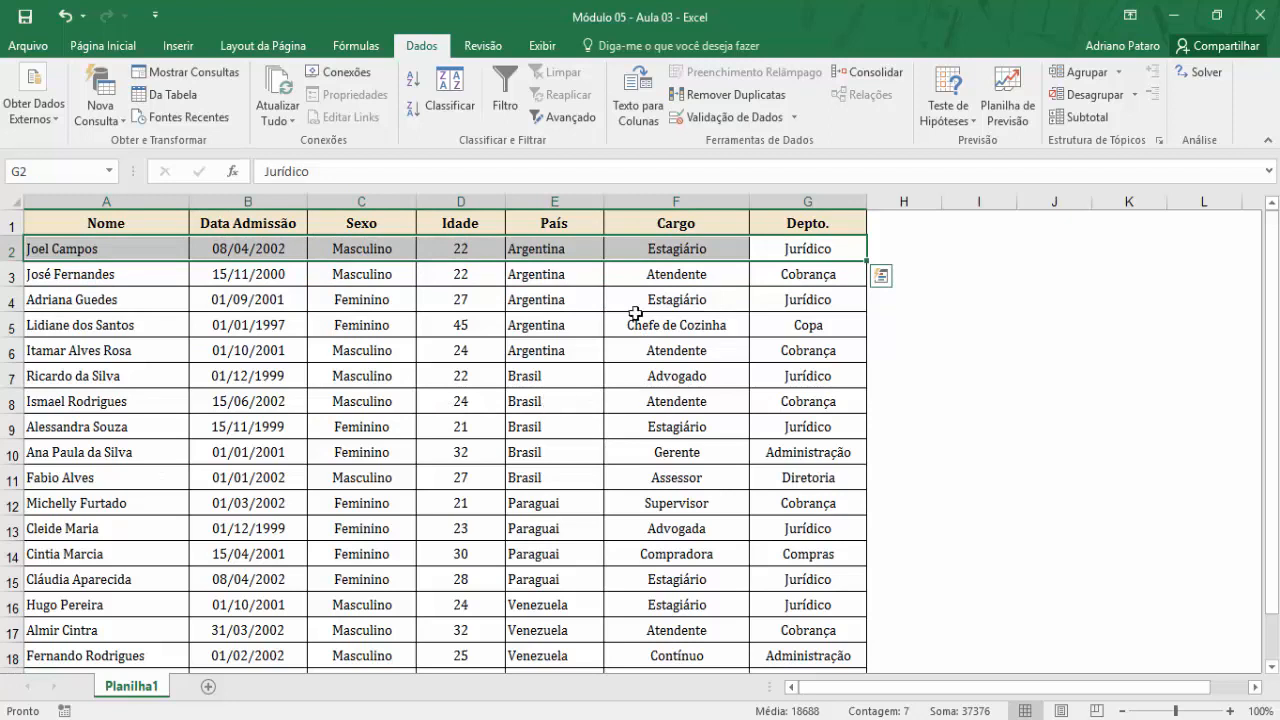
{"action": "left_click", "coordinate": [556, 255]}
{"action": "left_click", "coordinate": [567, 251]}
{"action": "left_click_drag", "start_coordinate": [567, 251], "coordinate": [654, 350]}
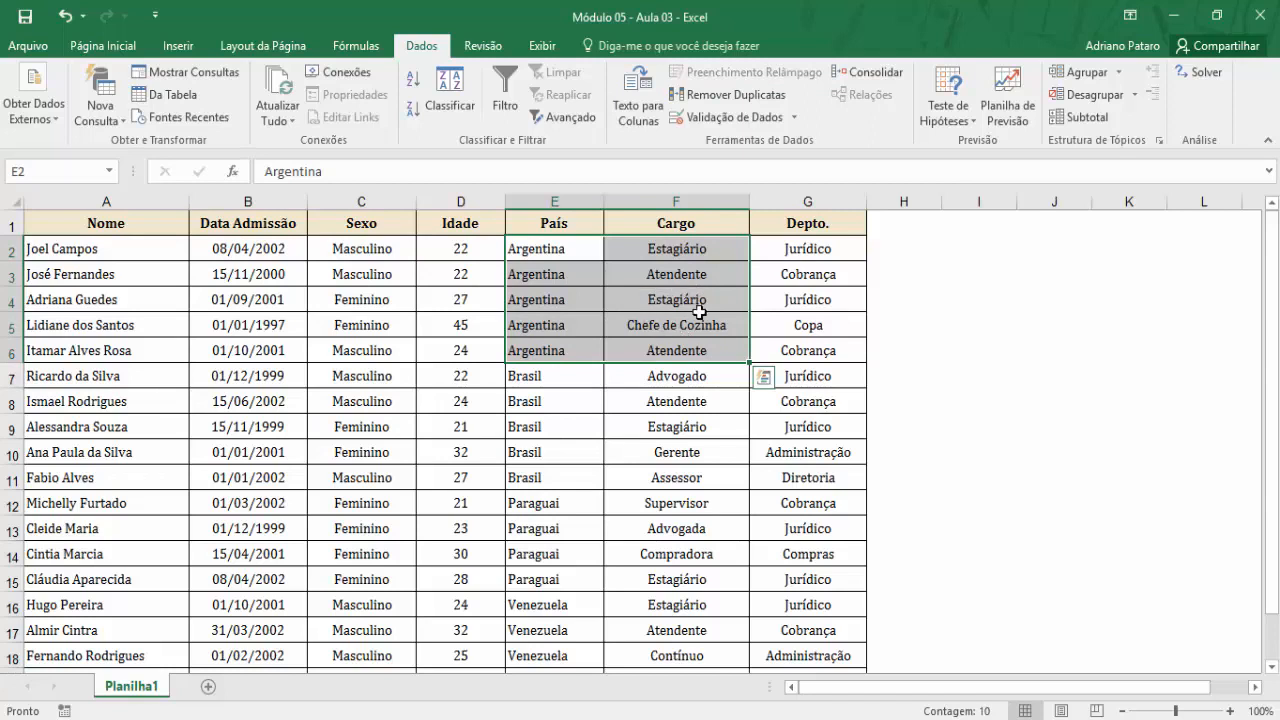
{"action": "left_click", "coordinate": [702, 250]}
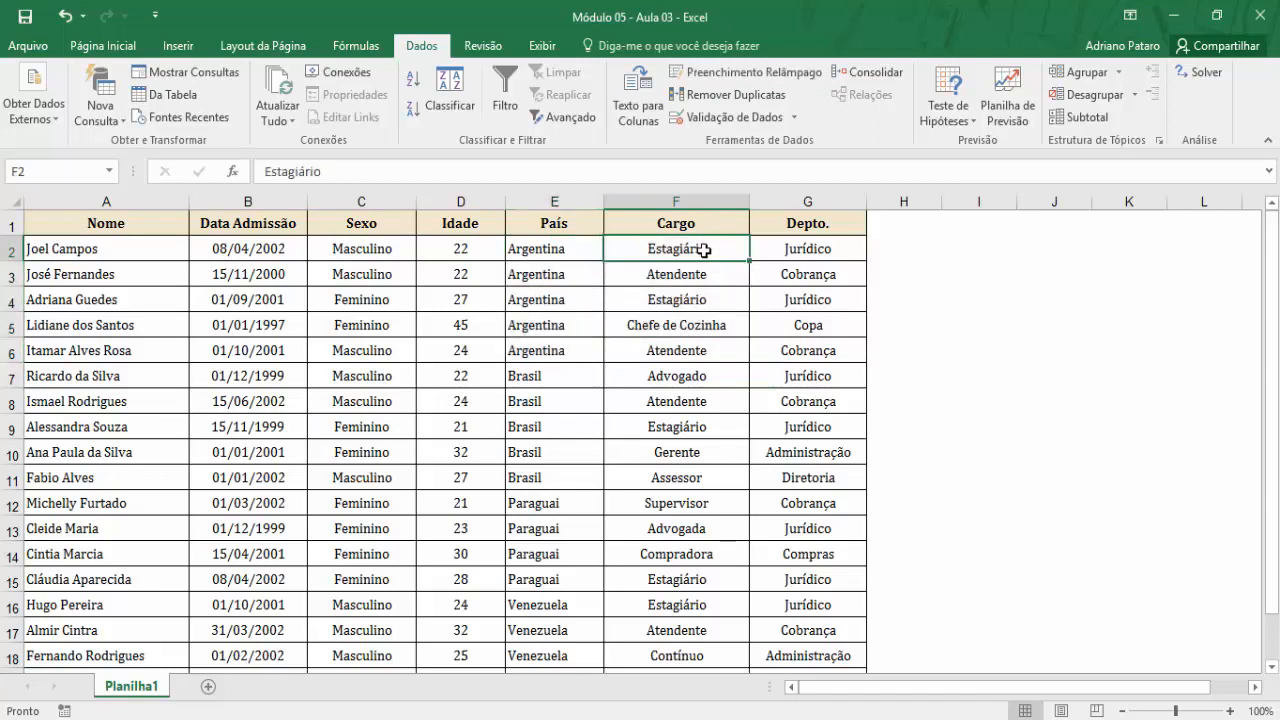
{"action": "left_click", "coordinate": [716, 284]}
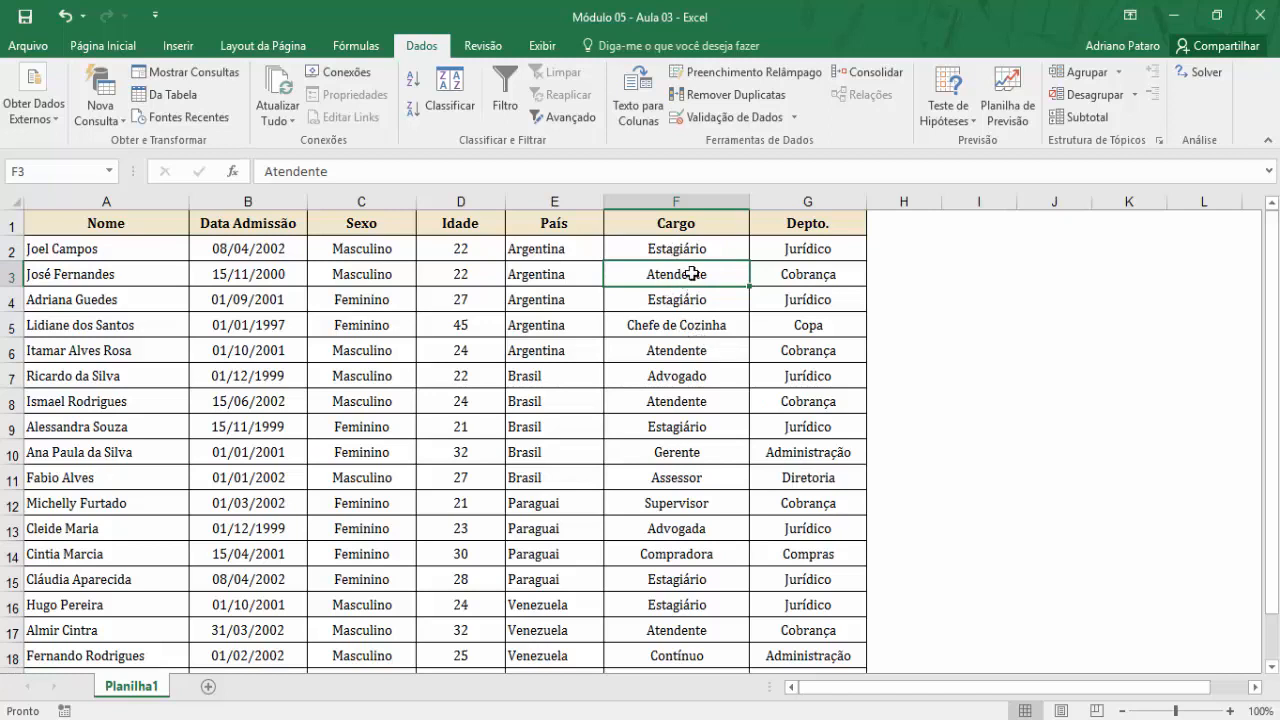
Sort the table by the Idade column from largest to smallest and check the first ages
{"action": "left_click", "coordinate": [552, 289]}
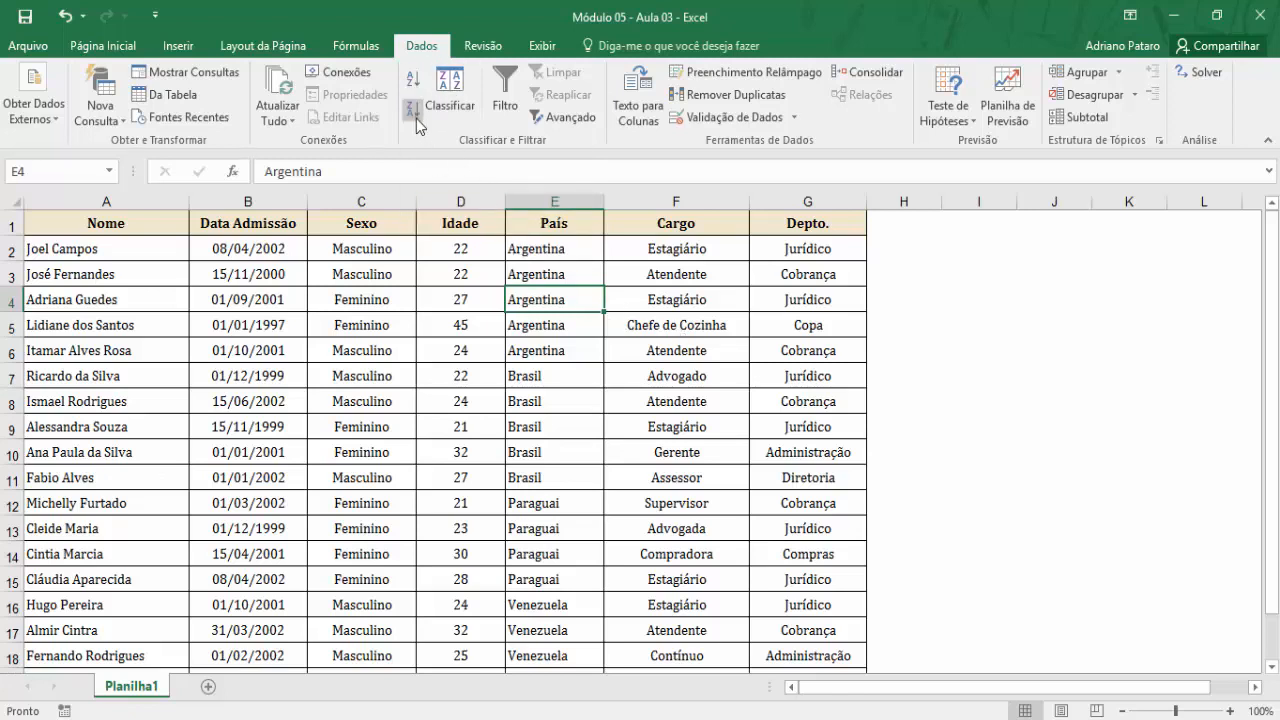
{"action": "left_click", "coordinate": [452, 250]}
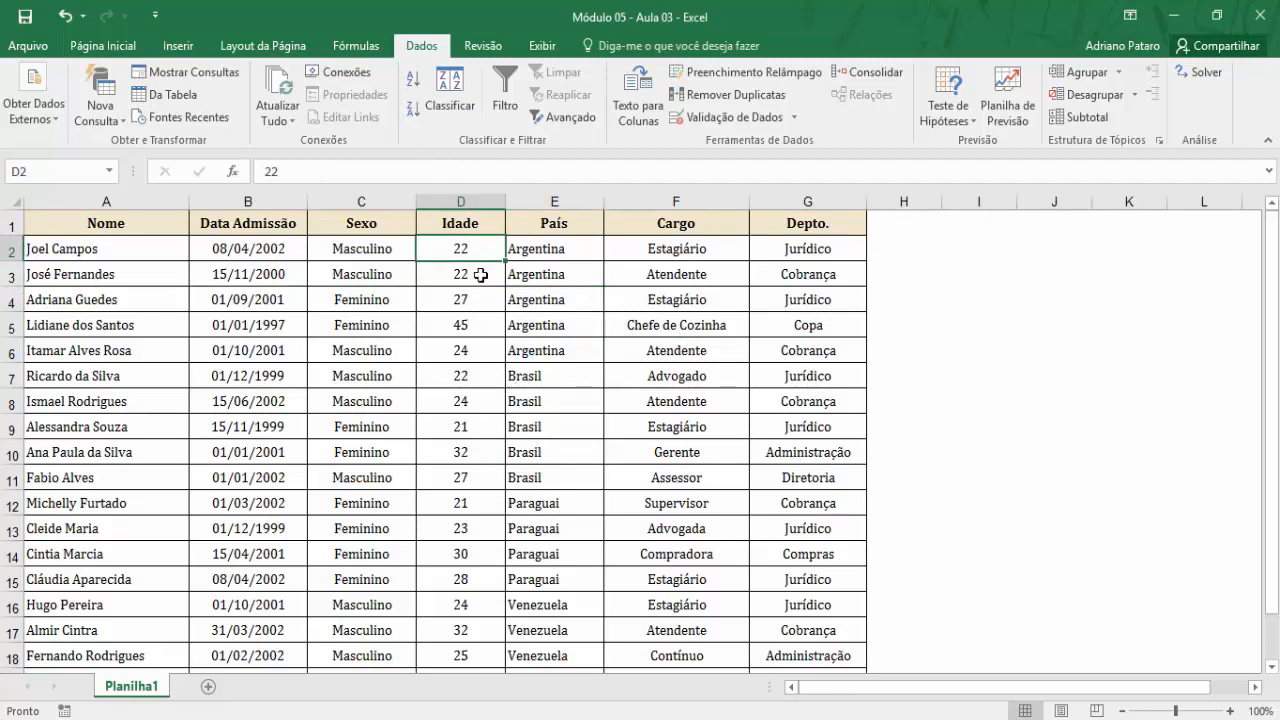
{"action": "left_click", "coordinate": [411, 113]}
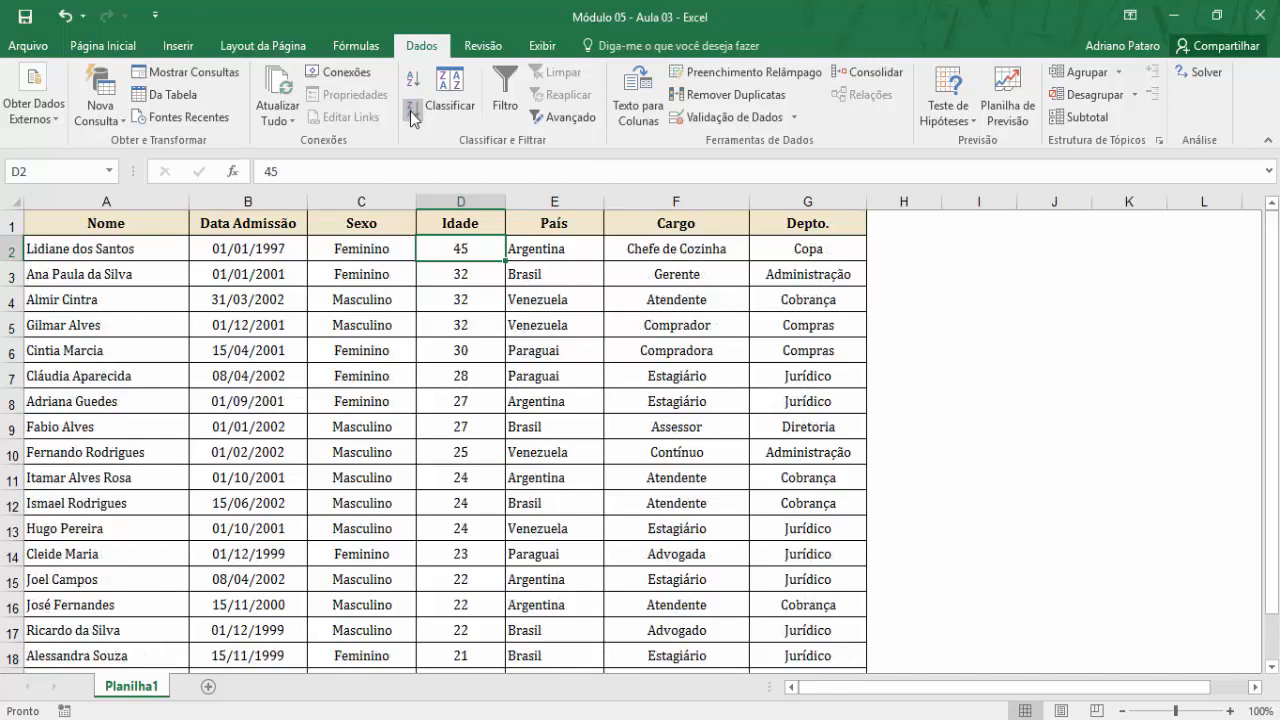
{"action": "left_click", "coordinate": [467, 270]}
{"action": "left_click", "coordinate": [477, 300]}
{"action": "left_click", "coordinate": [477, 323]}
{"action": "left_click", "coordinate": [468, 248]}
Start a custom sort of the table with País as the first level, ordered by values from A to Z
{"action": "left_click", "coordinate": [626, 302]}
{"action": "left_click", "coordinate": [565, 281]}
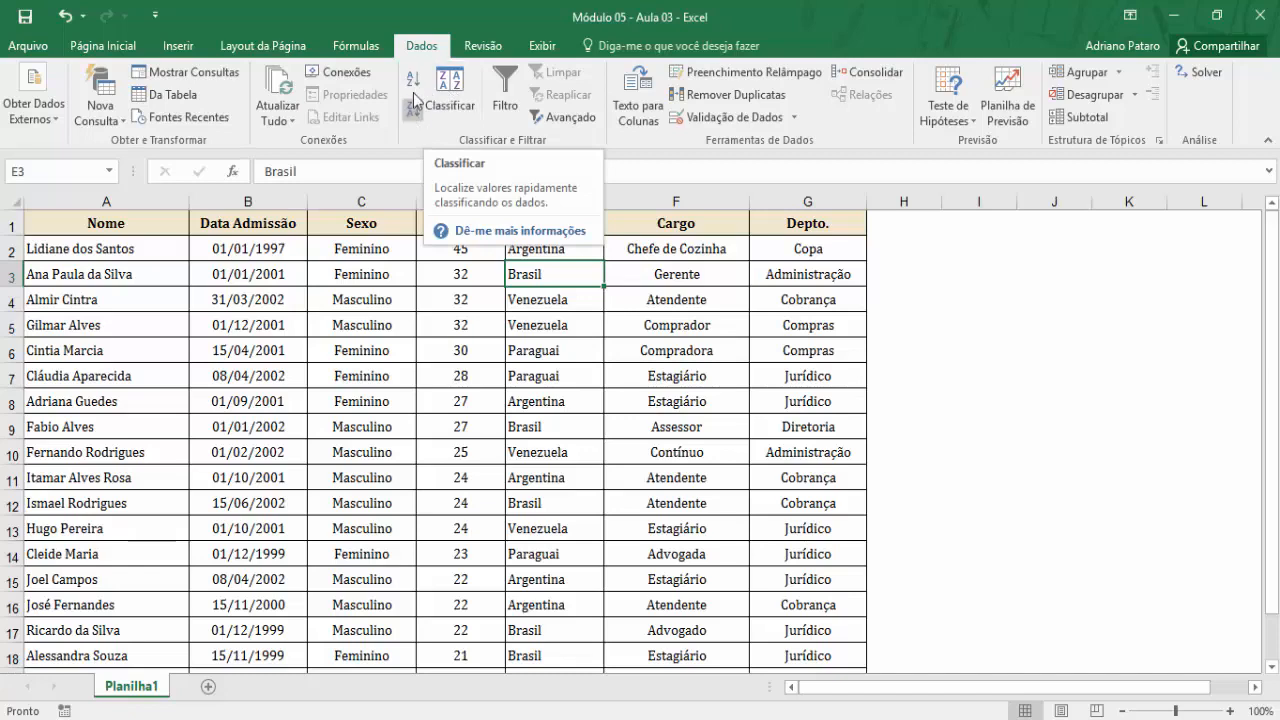
{"action": "left_click", "coordinate": [456, 100]}
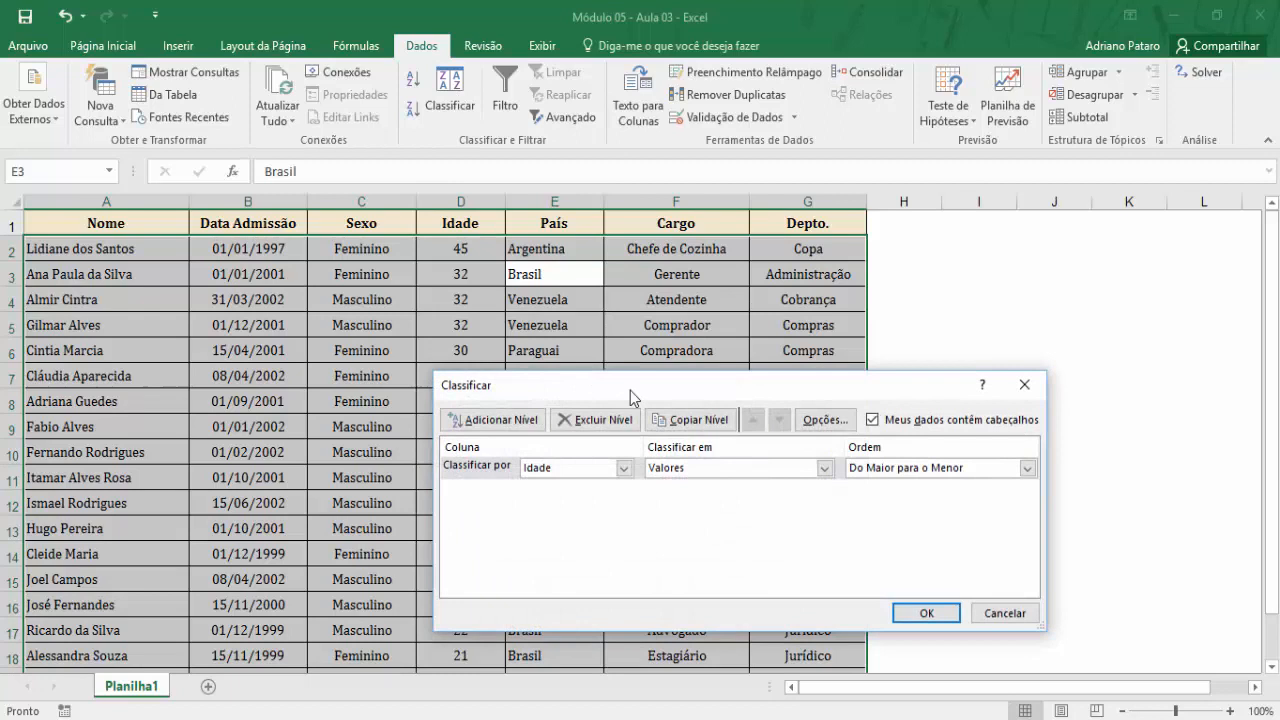
{"action": "left_click_drag", "start_coordinate": [655, 389], "coordinate": [533, 341]}
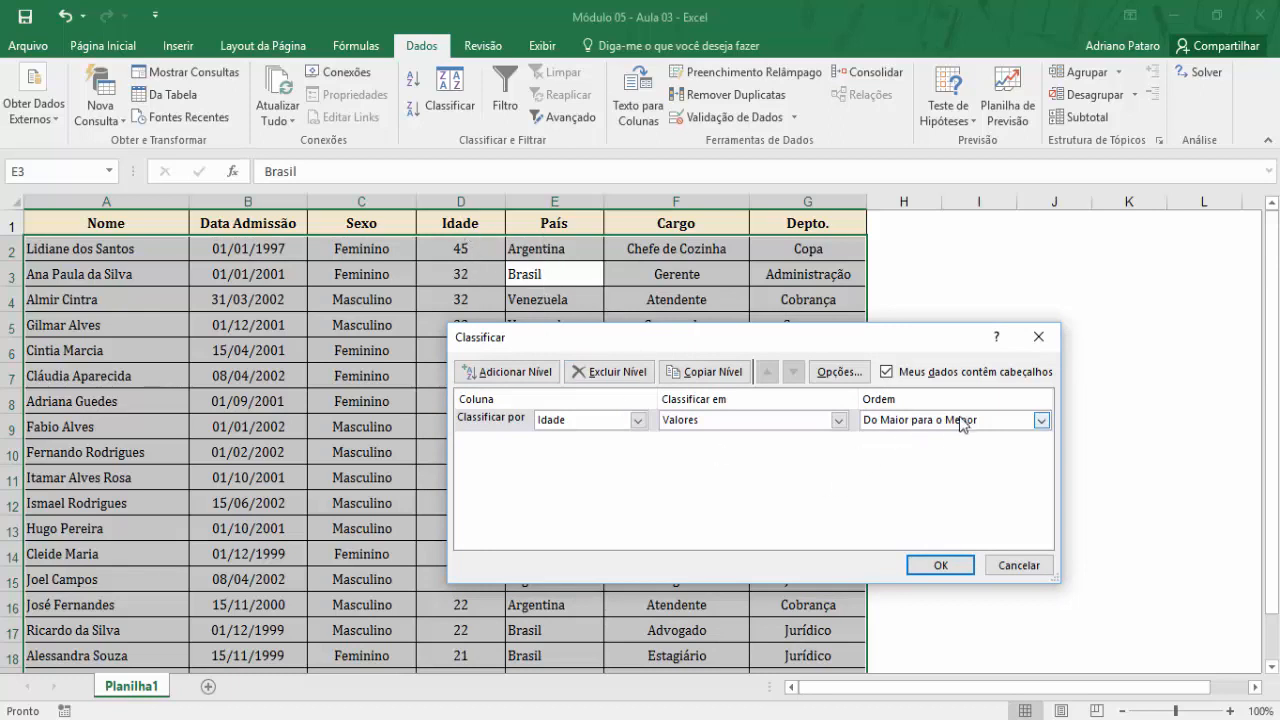
{"action": "left_click", "coordinate": [638, 421]}
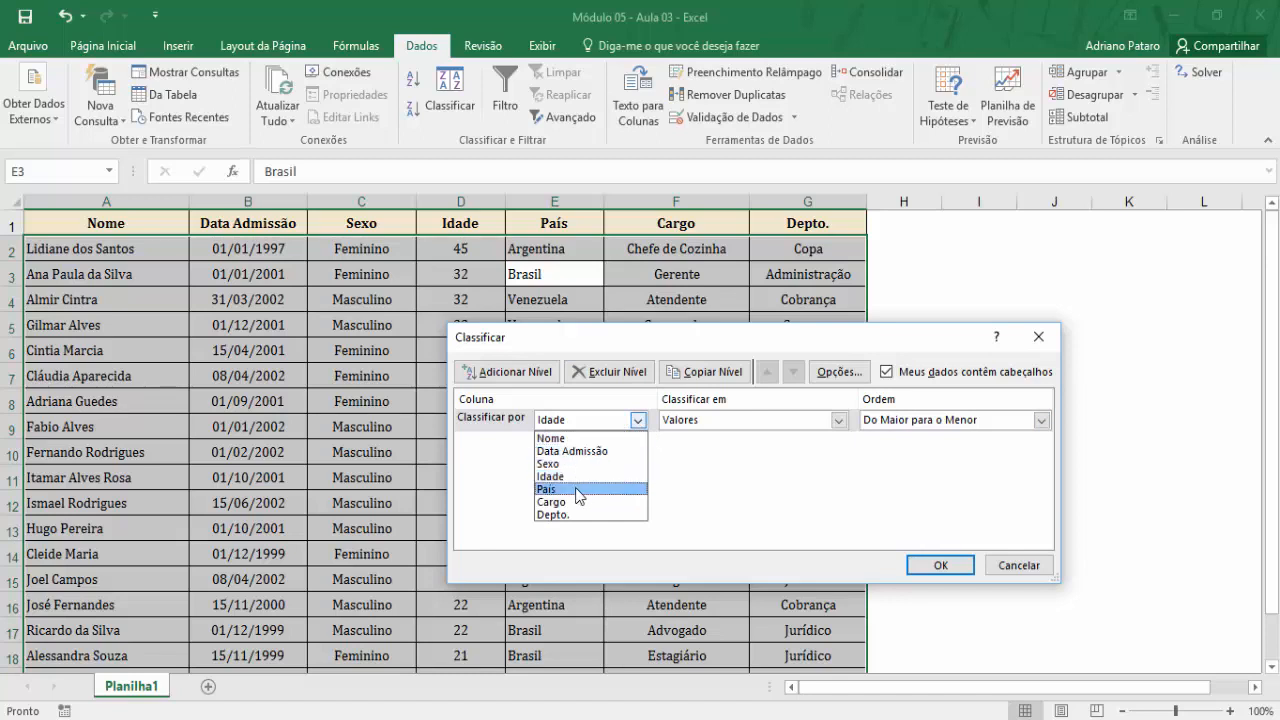
{"action": "key", "text": "Escape"}
{"action": "key", "text": "Down"}
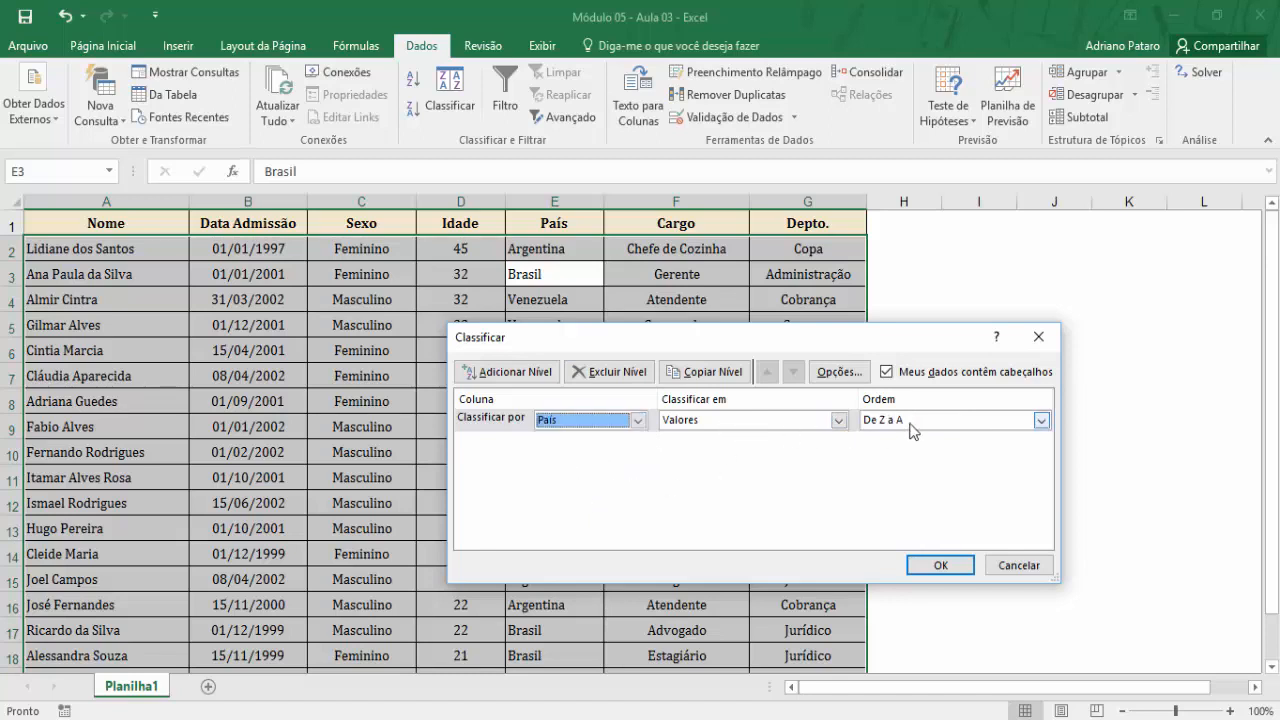
{"action": "left_click", "coordinate": [1041, 420]}
{"action": "left_click", "coordinate": [912, 438]}
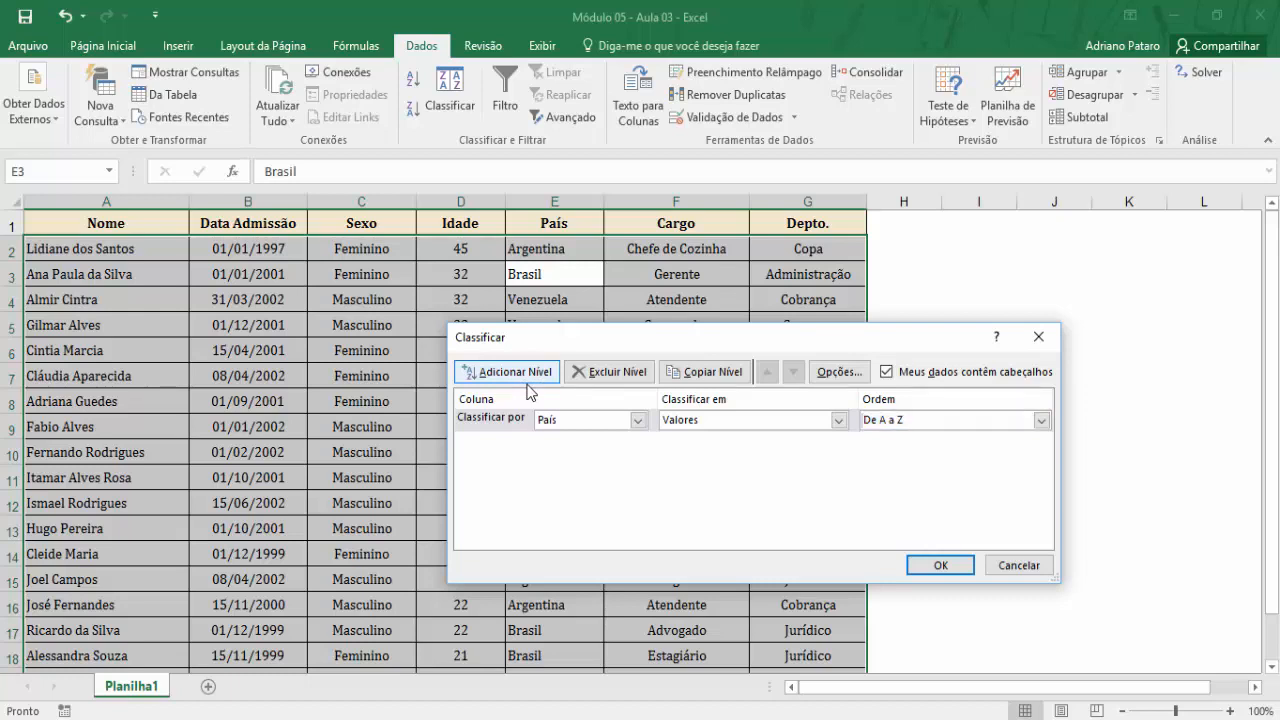
Add a second sort level by Cargo, ordered by values from A to Z, and move the dialog off the upper rows
{"action": "left_click", "coordinate": [527, 383]}
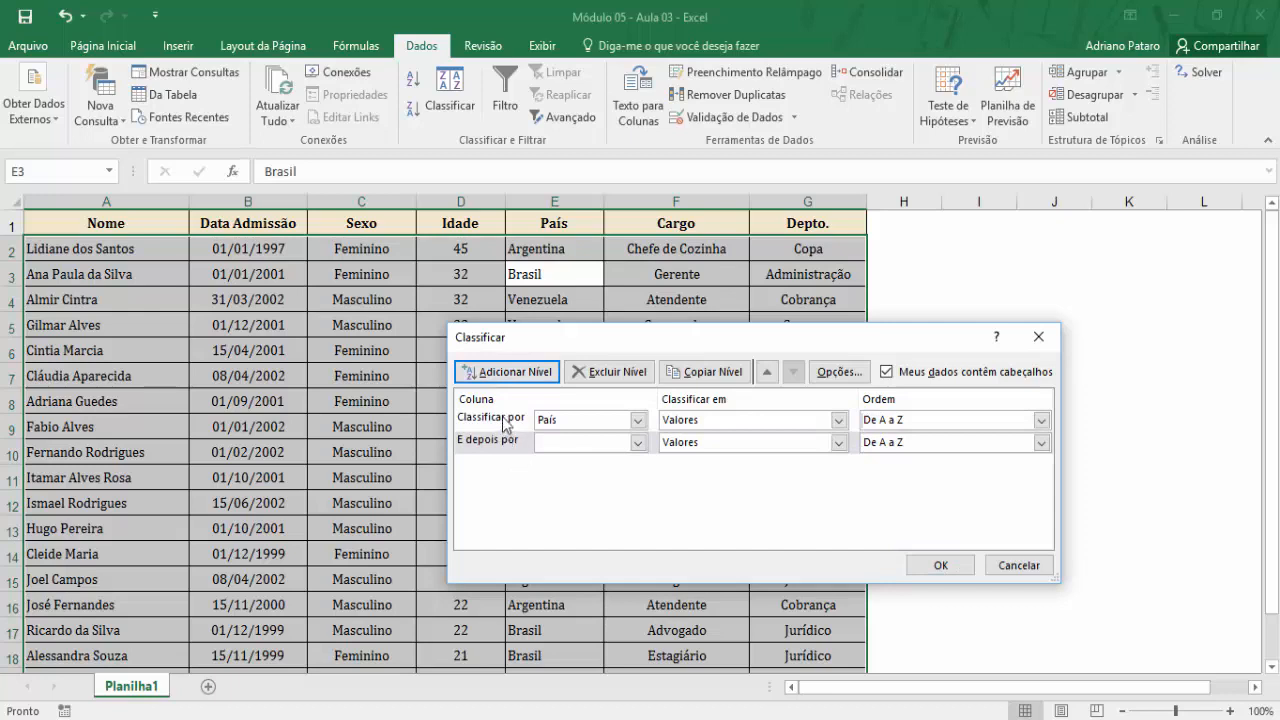
{"action": "left_click", "coordinate": [504, 424]}
{"action": "left_click", "coordinate": [504, 444]}
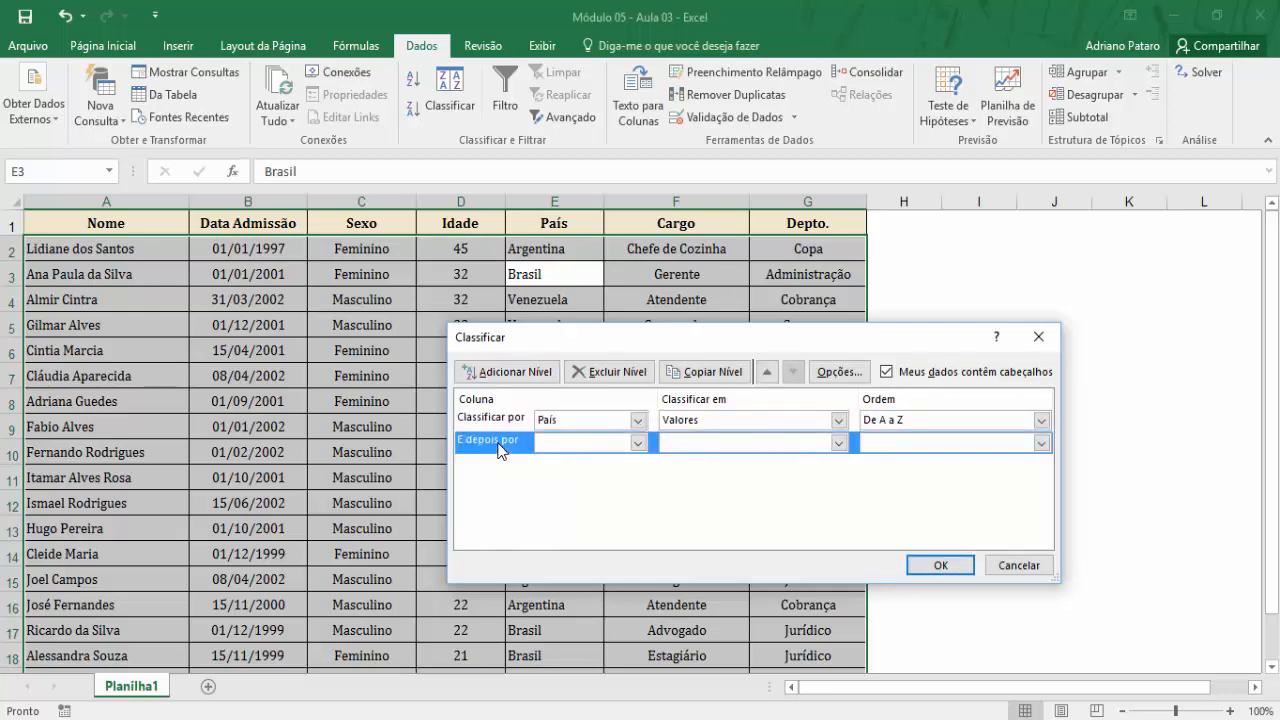
{"action": "left_click", "coordinate": [637, 442]}
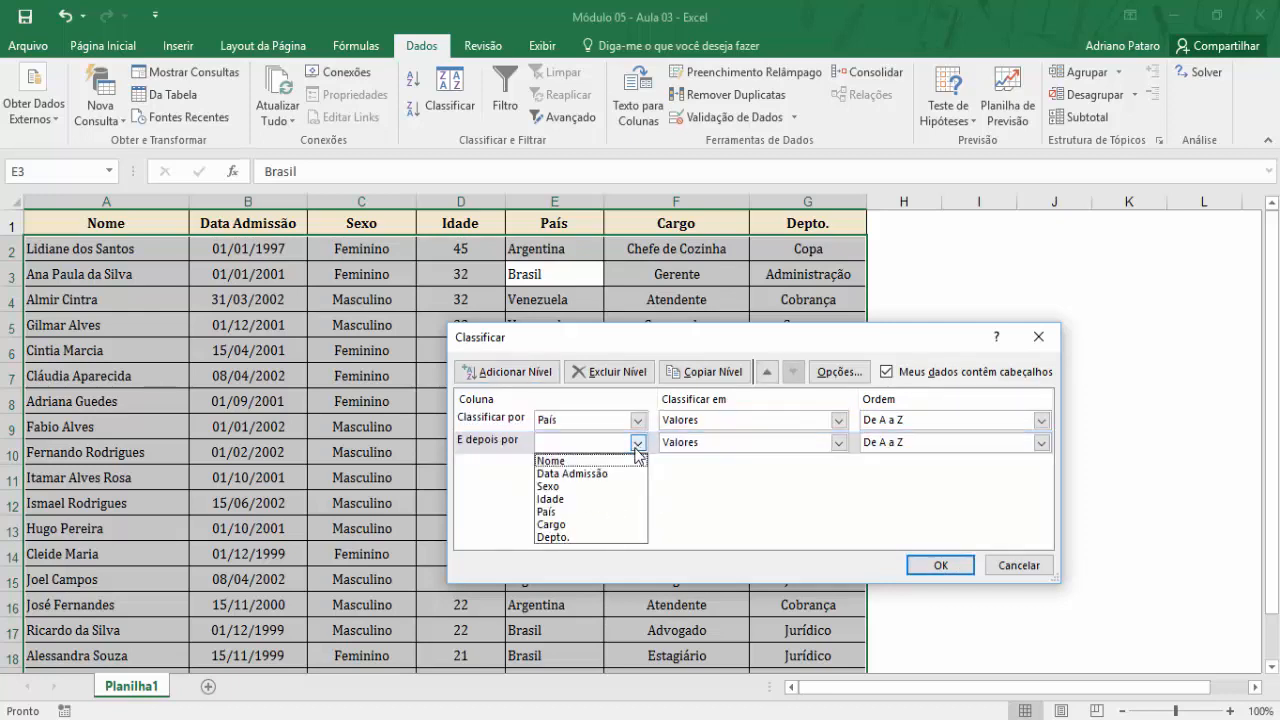
{"action": "left_click", "coordinate": [593, 524]}
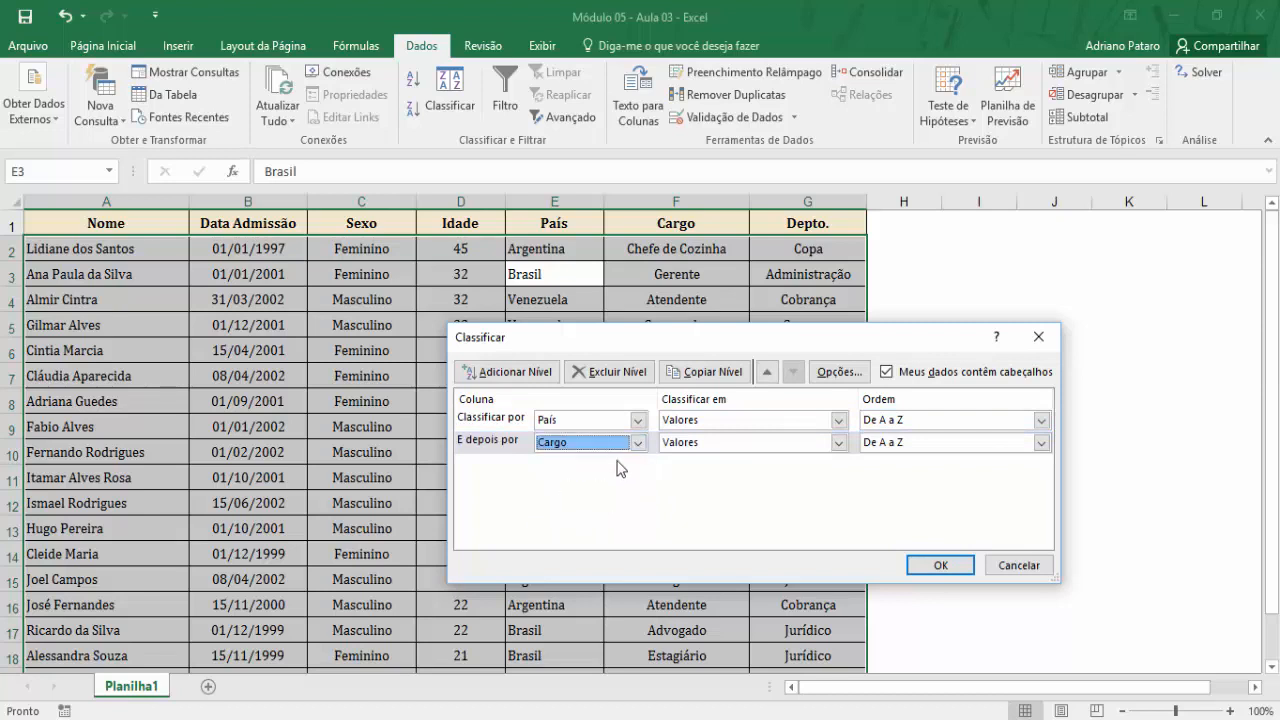
{"action": "left_click", "coordinate": [903, 450]}
{"action": "left_click", "coordinate": [907, 473]}
{"action": "left_click", "coordinate": [908, 450]}
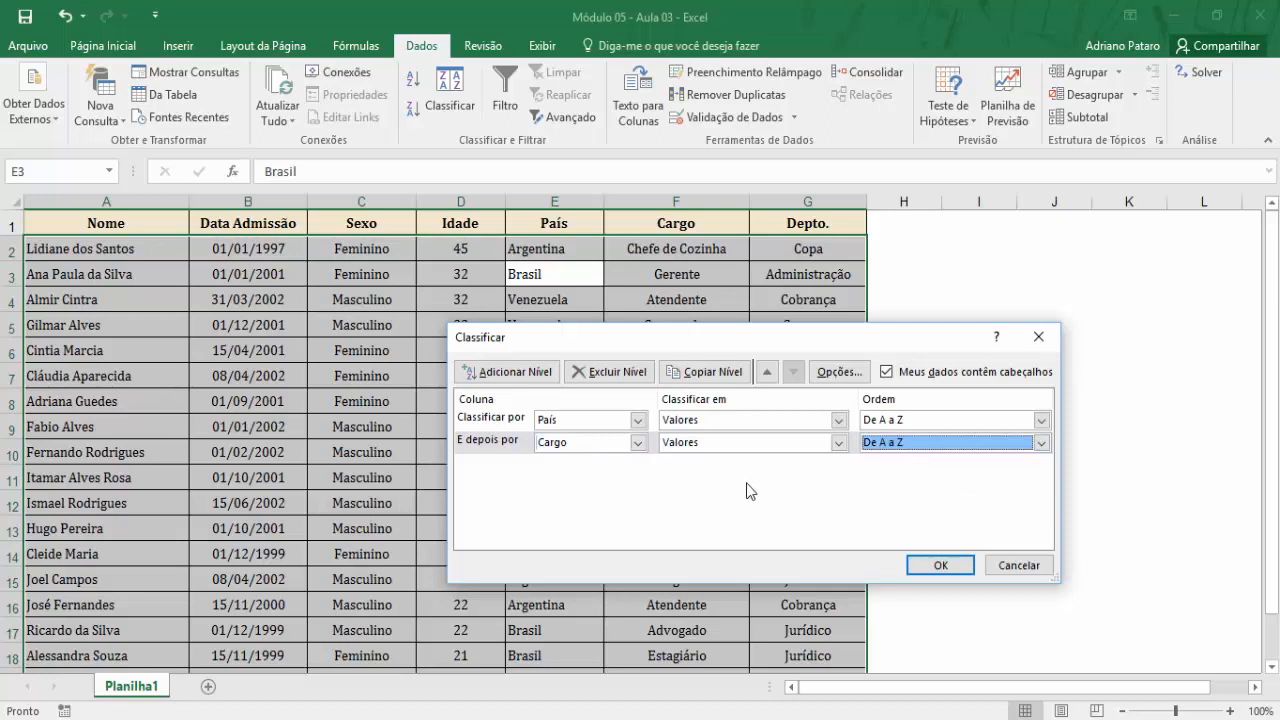
{"action": "left_click_drag", "start_coordinate": [755, 345], "coordinate": [459, 450]}
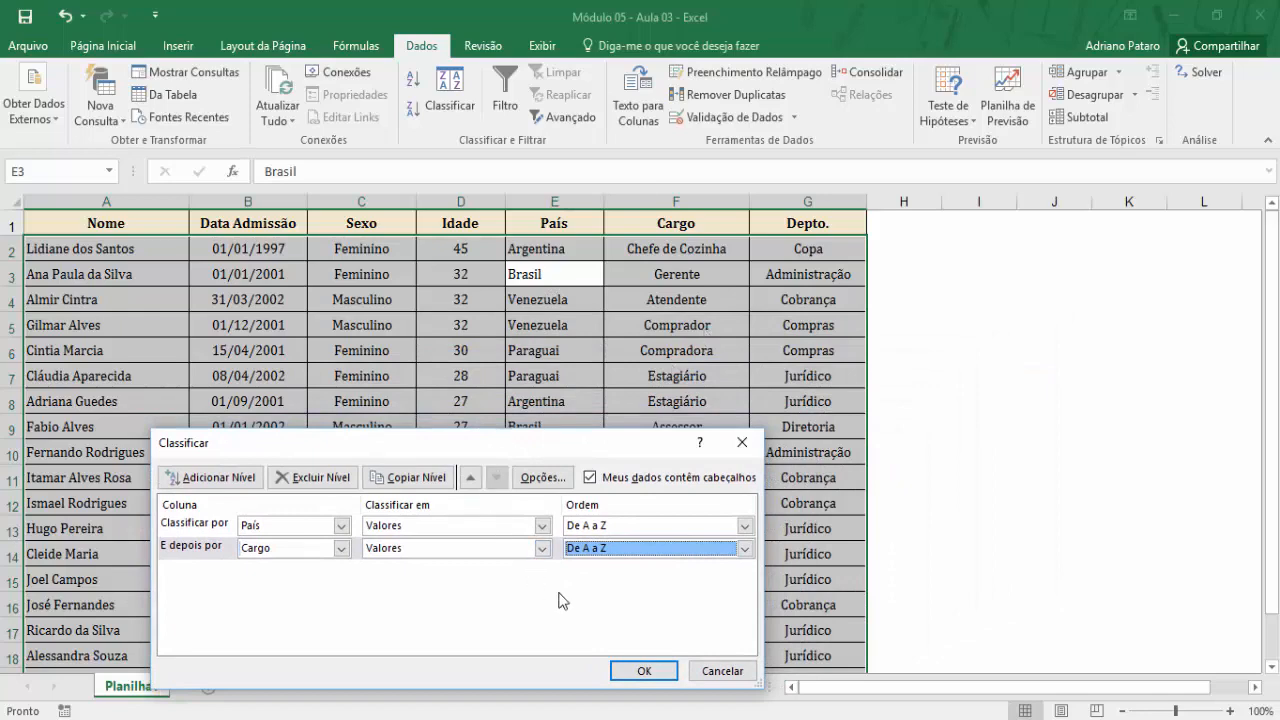
Apply the sort by País and Cargo, and check the alphabetical Cargo order within the Argentina rows and the start of Brasil
{"action": "left_click", "coordinate": [641, 674]}
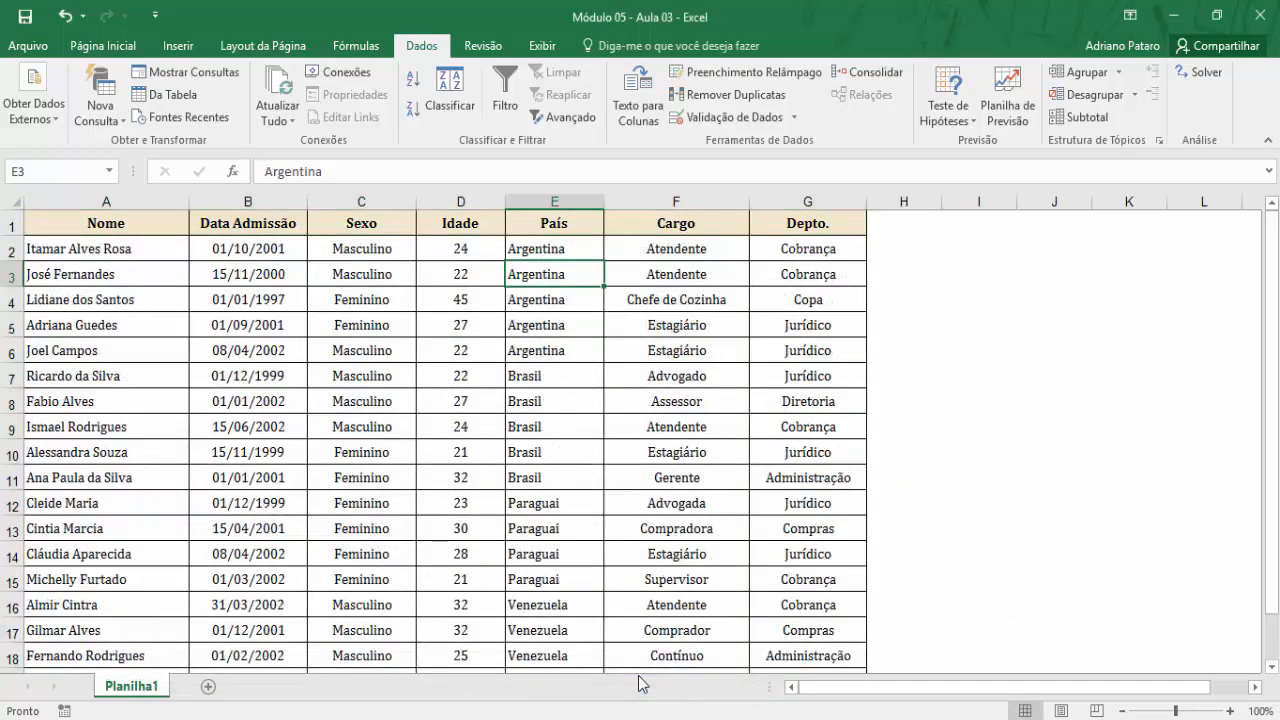
{"action": "left_click", "coordinate": [571, 251]}
{"action": "left_click_drag", "start_coordinate": [568, 268], "coordinate": [655, 352]}
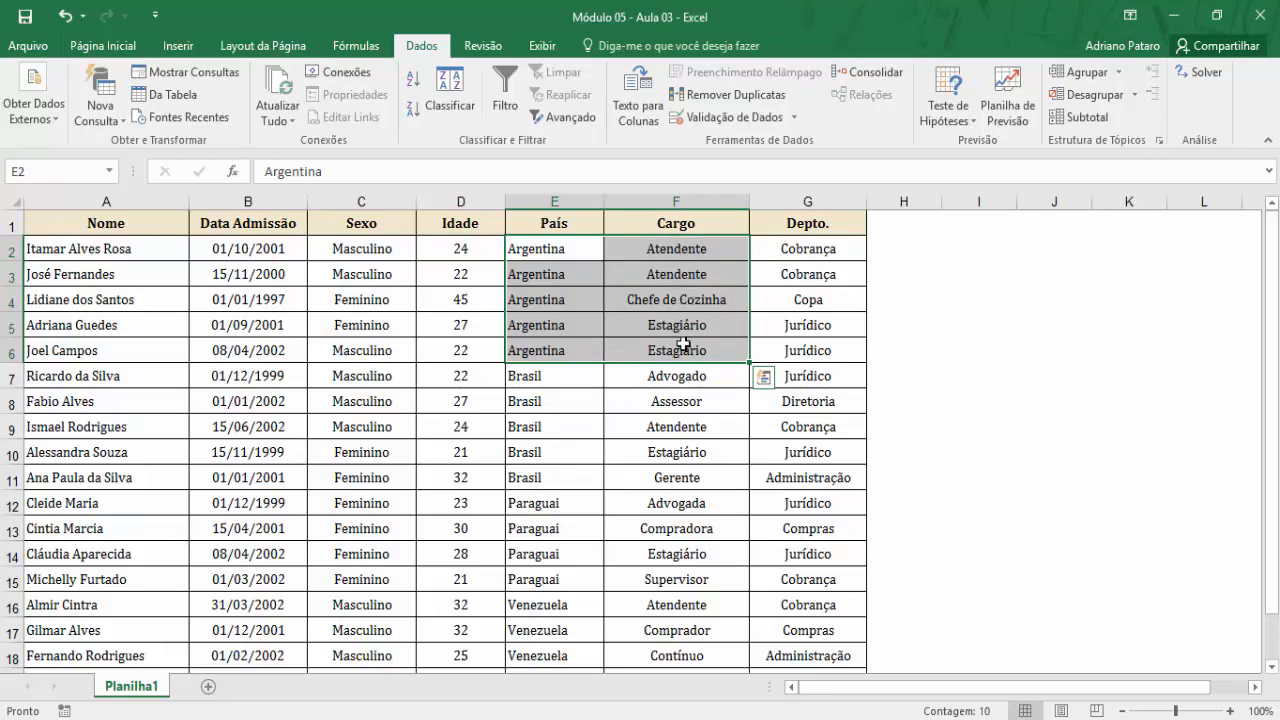
{"action": "left_click", "coordinate": [687, 380]}
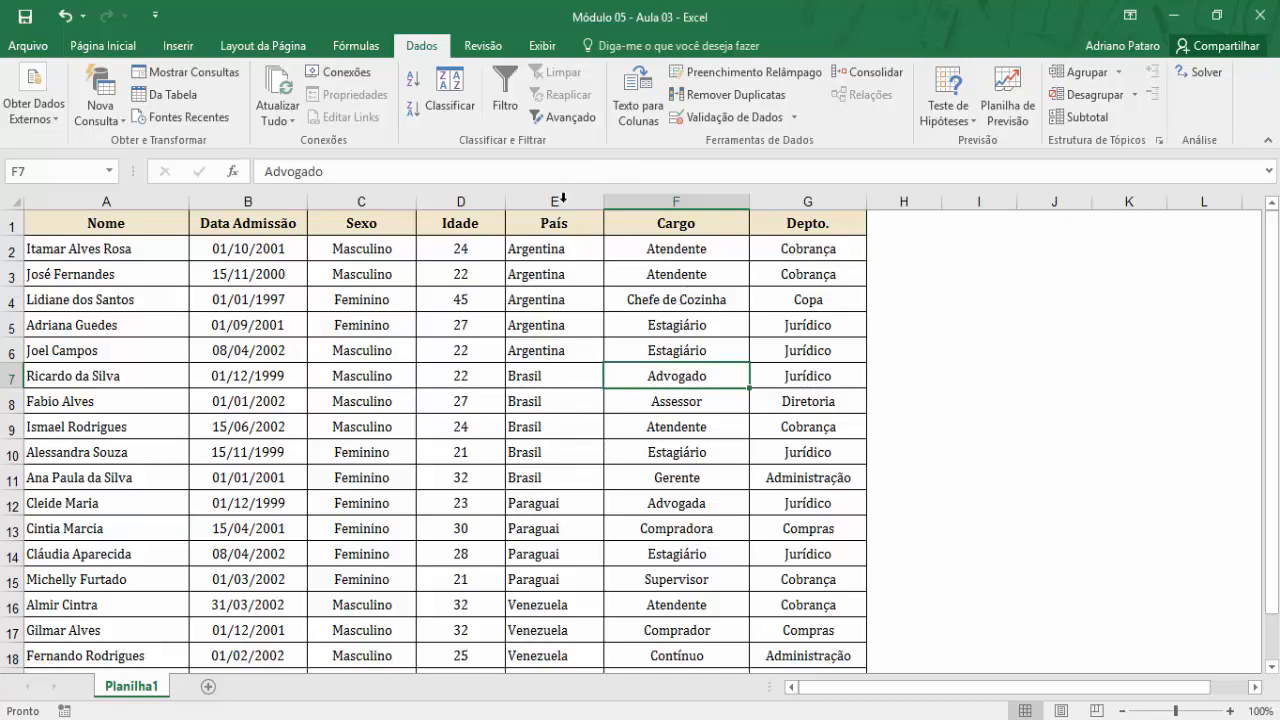
{"action": "left_click_drag", "start_coordinate": [650, 375], "coordinate": [560, 368]}
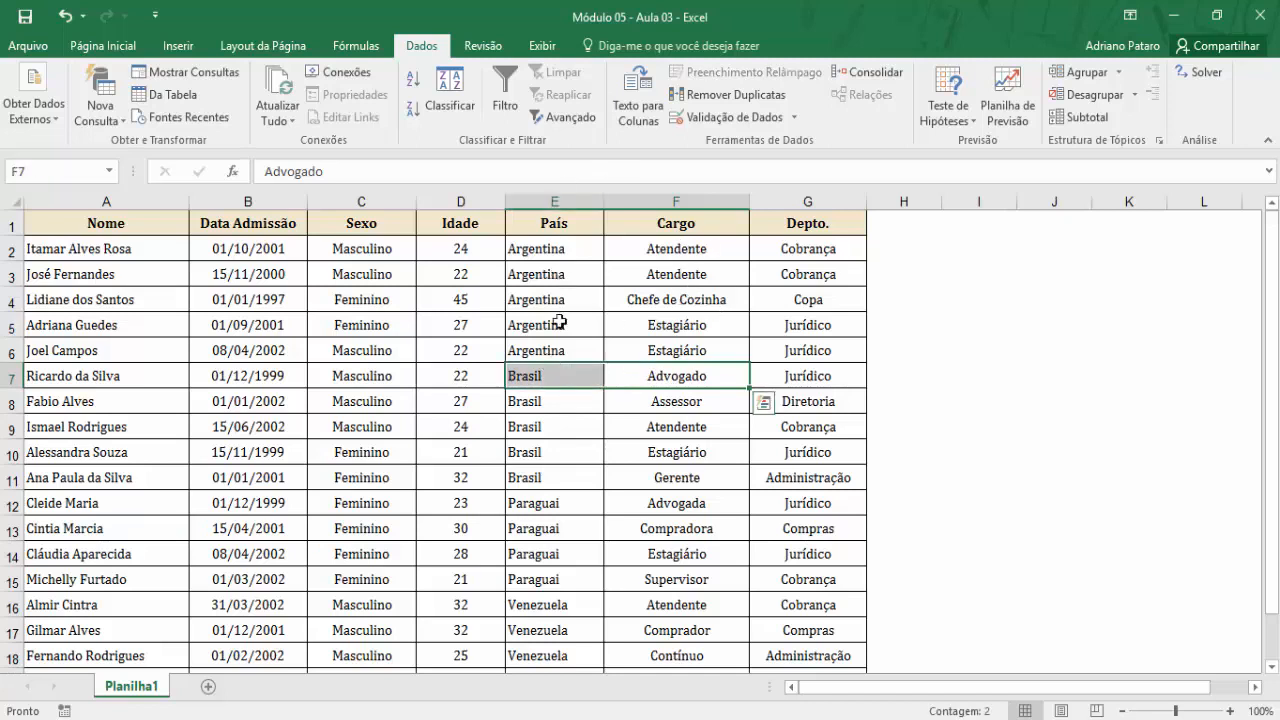
{"action": "left_click_drag", "start_coordinate": [553, 248], "coordinate": [663, 400]}
{"action": "left_click", "coordinate": [654, 322]}
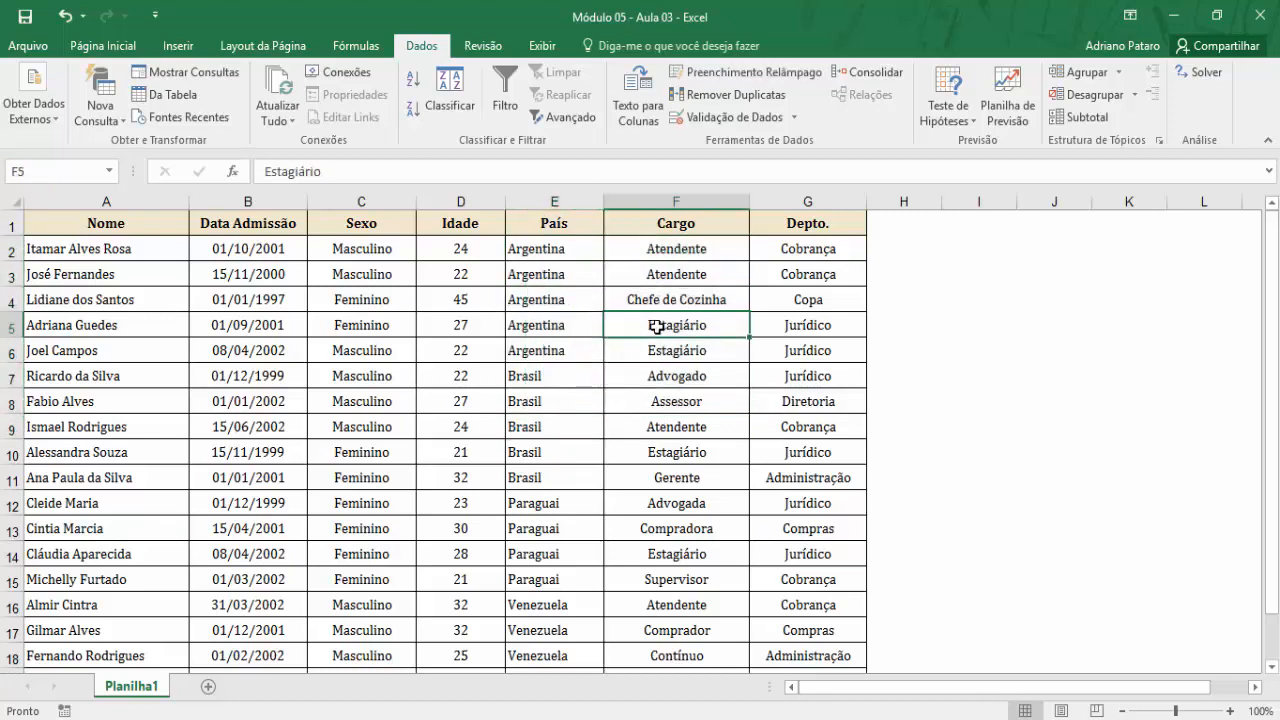
Review the levels of the applied custom sort and compare them with the País and Cargo values of the Argentina rows
{"action": "left_click", "coordinate": [452, 108]}
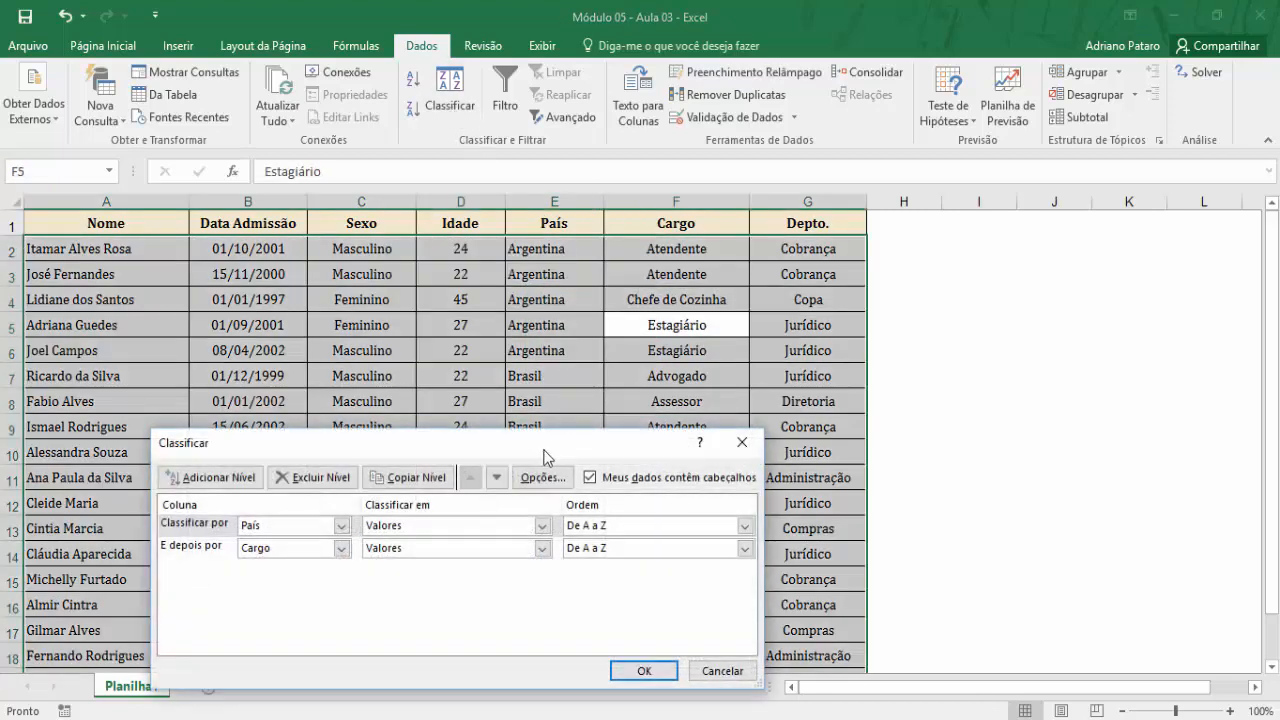
{"action": "left_click", "coordinate": [742, 442]}
{"action": "left_click", "coordinate": [680, 298]}
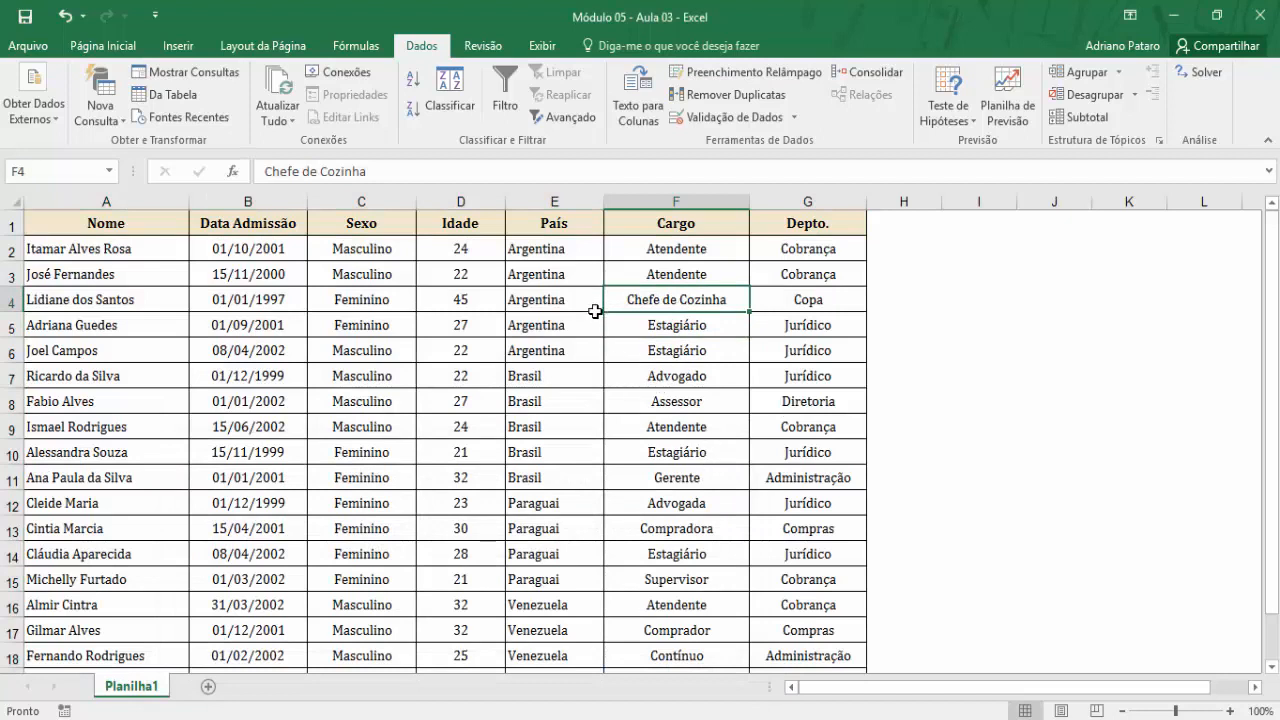
{"action": "left_click_drag", "start_coordinate": [560, 250], "coordinate": [575, 348]}
{"action": "left_click_drag", "start_coordinate": [670, 249], "coordinate": [672, 352]}
{"action": "left_click", "coordinate": [482, 275]}
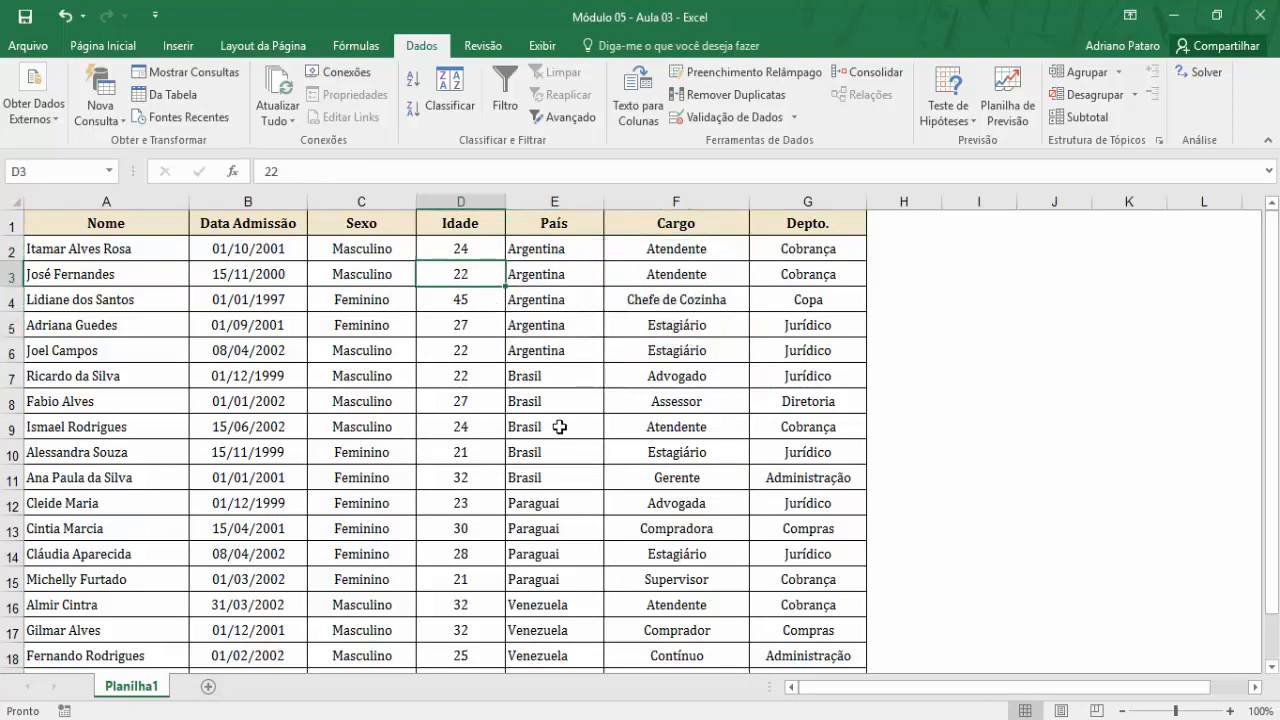
Open the custom sort settings, insert an empty level between País and Cargo, and delete that level again
{"action": "left_click", "coordinate": [457, 93]}
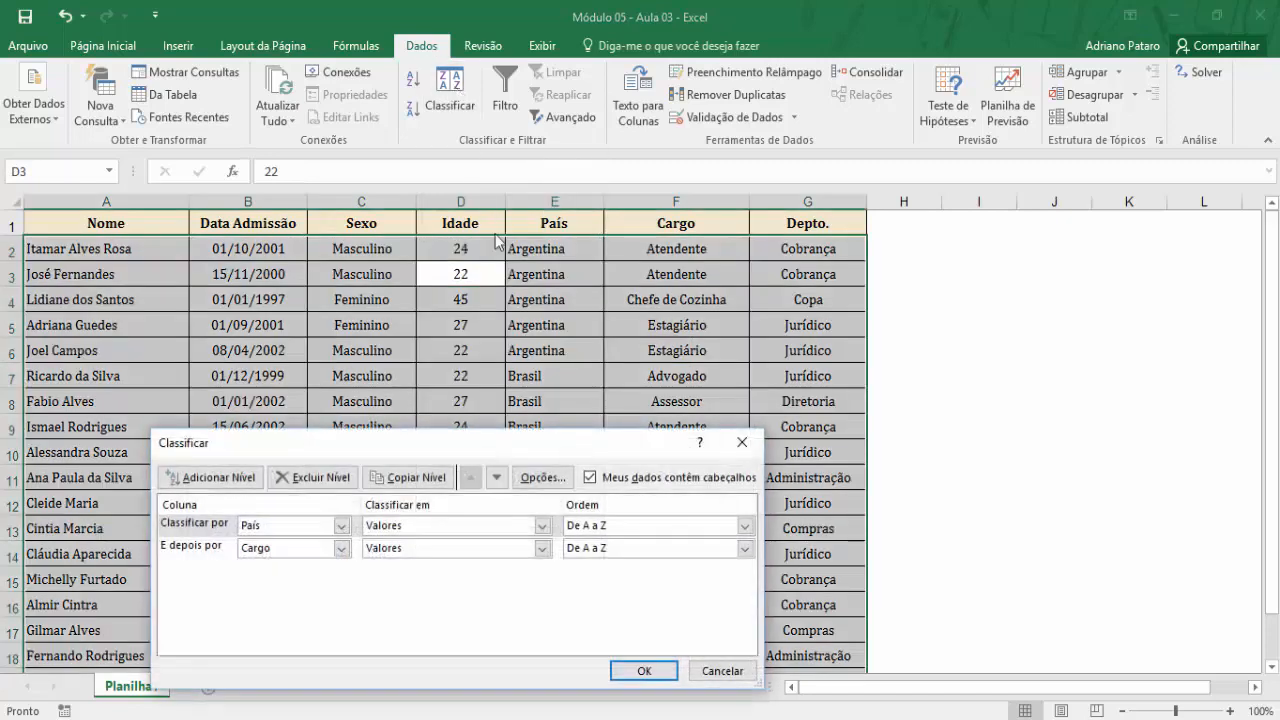
{"action": "left_click", "coordinate": [220, 478]}
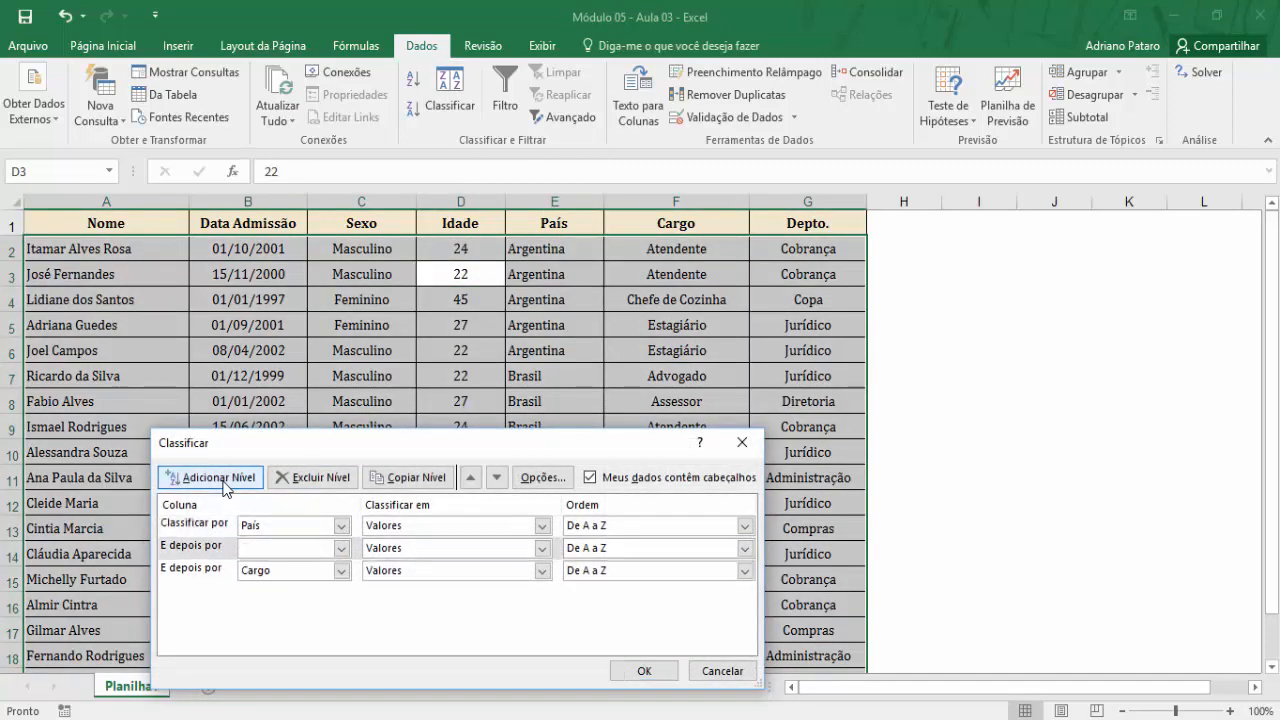
{"action": "left_click", "coordinate": [200, 547]}
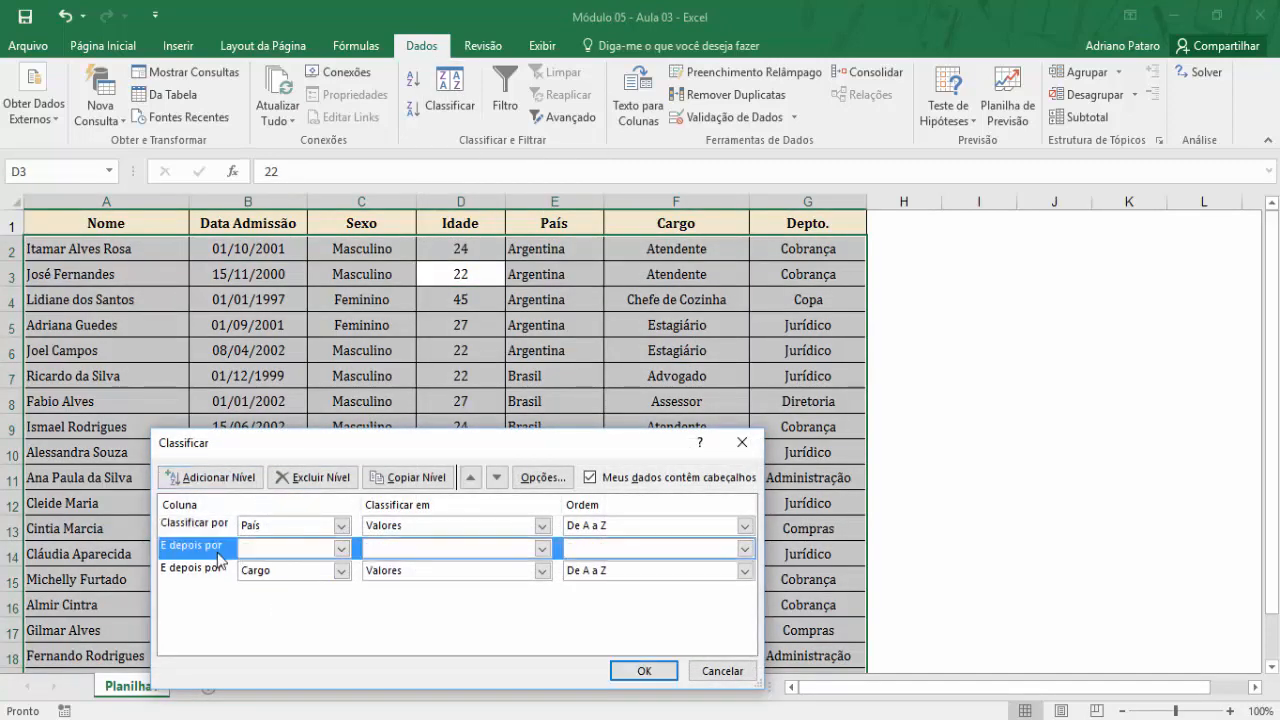
{"action": "left_click", "coordinate": [320, 478]}
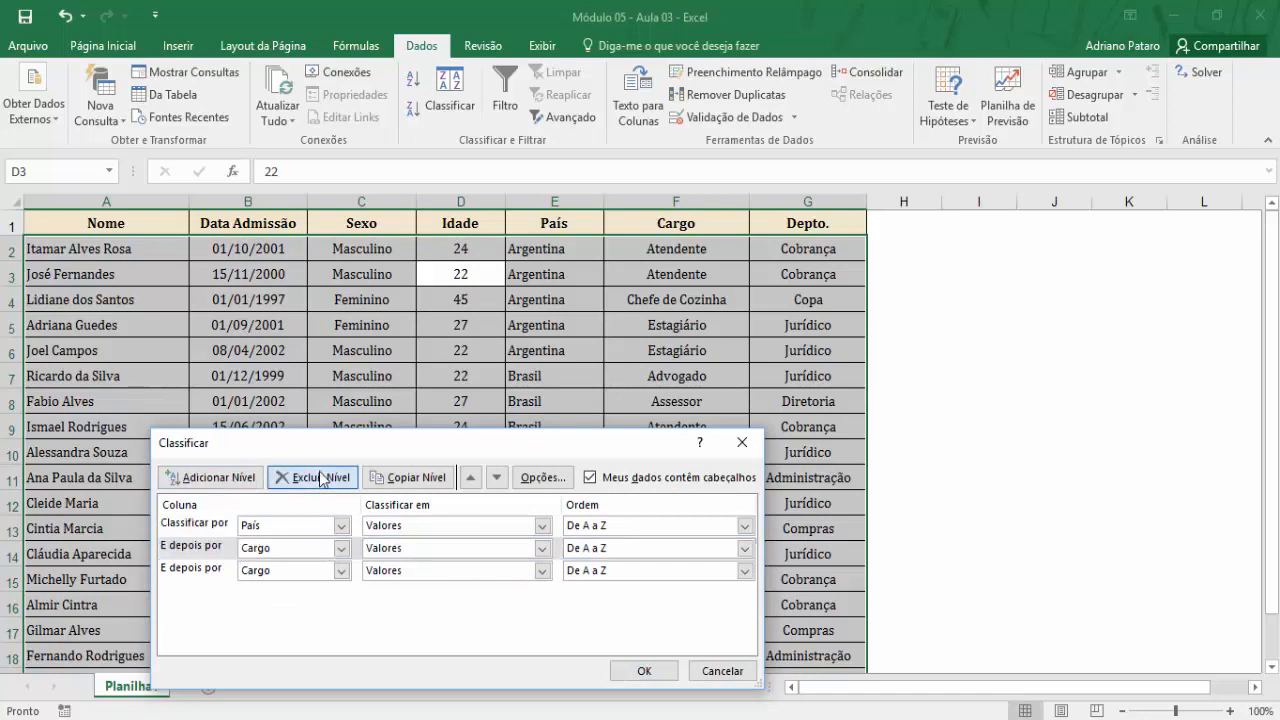
Add a third sort level after Cargo by Idade, ordered by values from largest to smallest, and apply the sort
{"action": "left_click", "coordinate": [199, 530]}
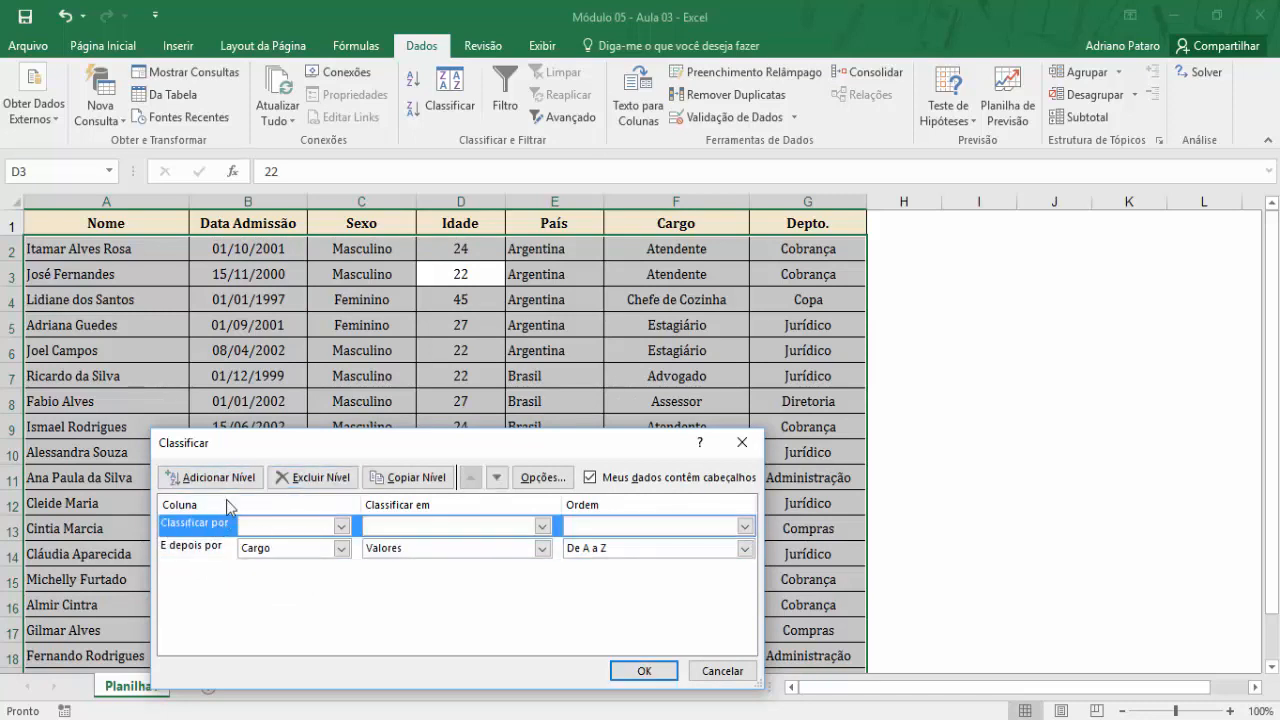
{"action": "left_click", "coordinate": [211, 550]}
{"action": "left_click", "coordinate": [212, 477]}
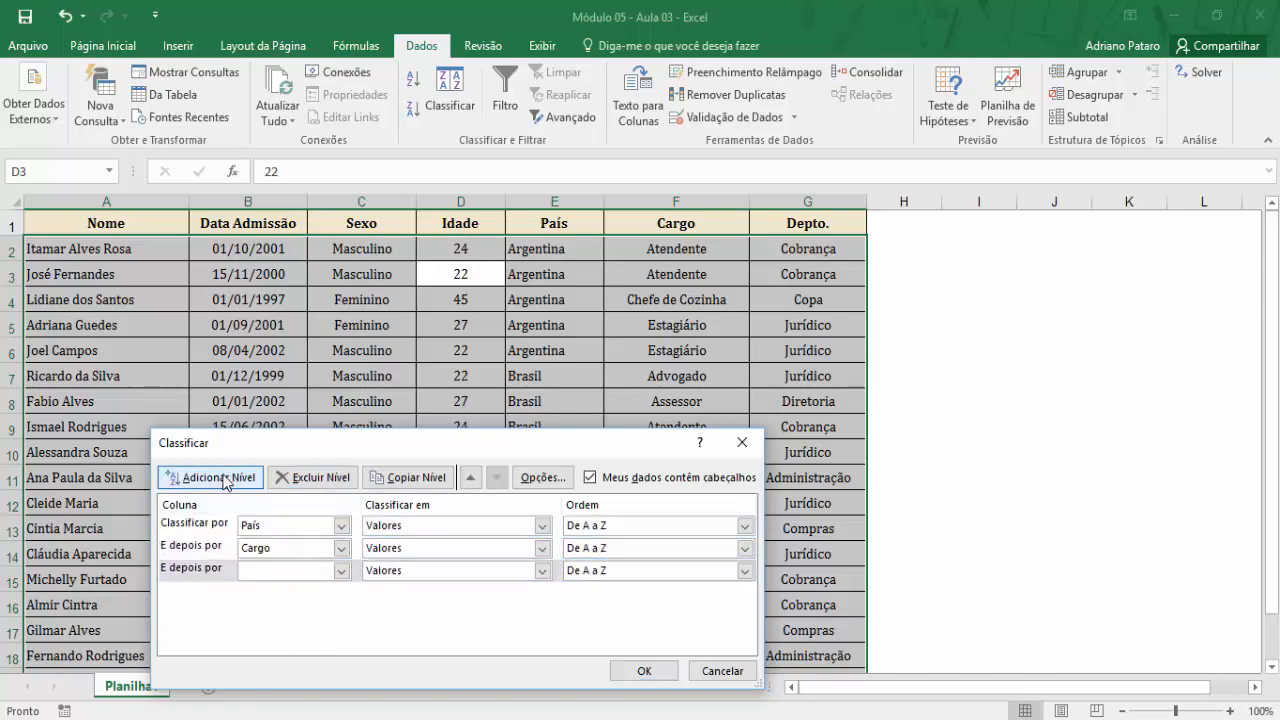
{"action": "left_click", "coordinate": [341, 570]}
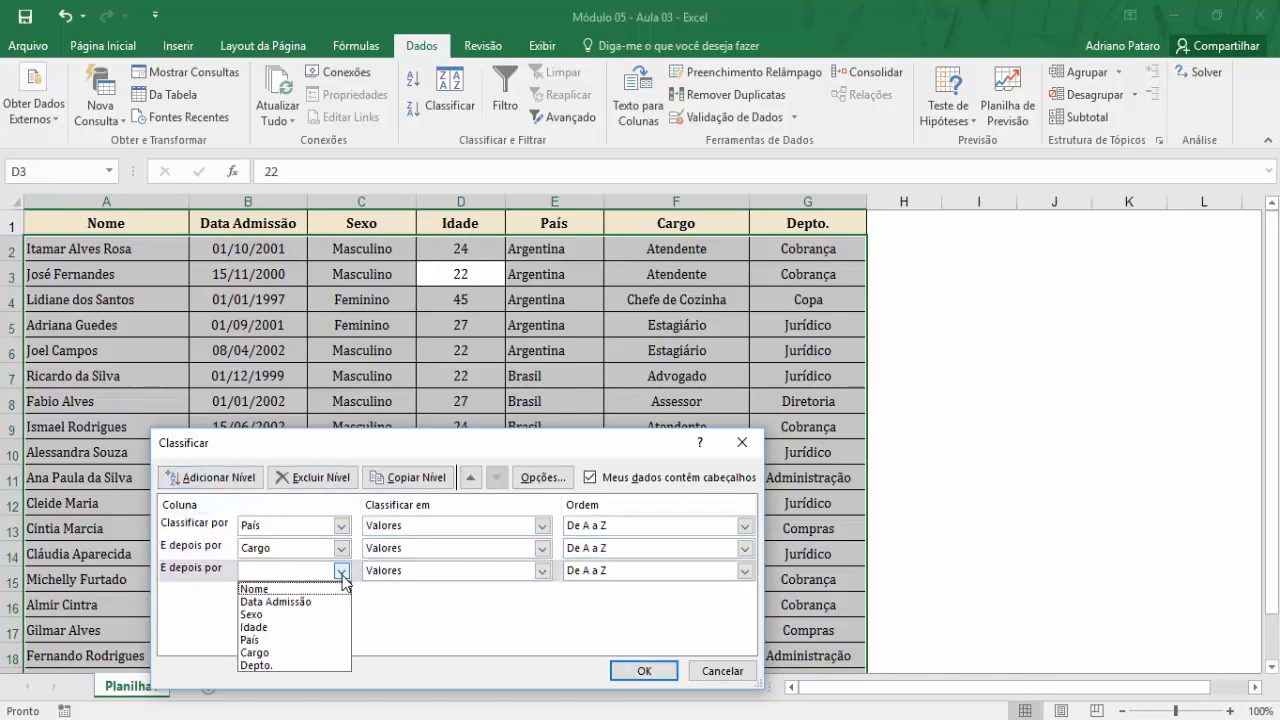
{"action": "left_click", "coordinate": [289, 627]}
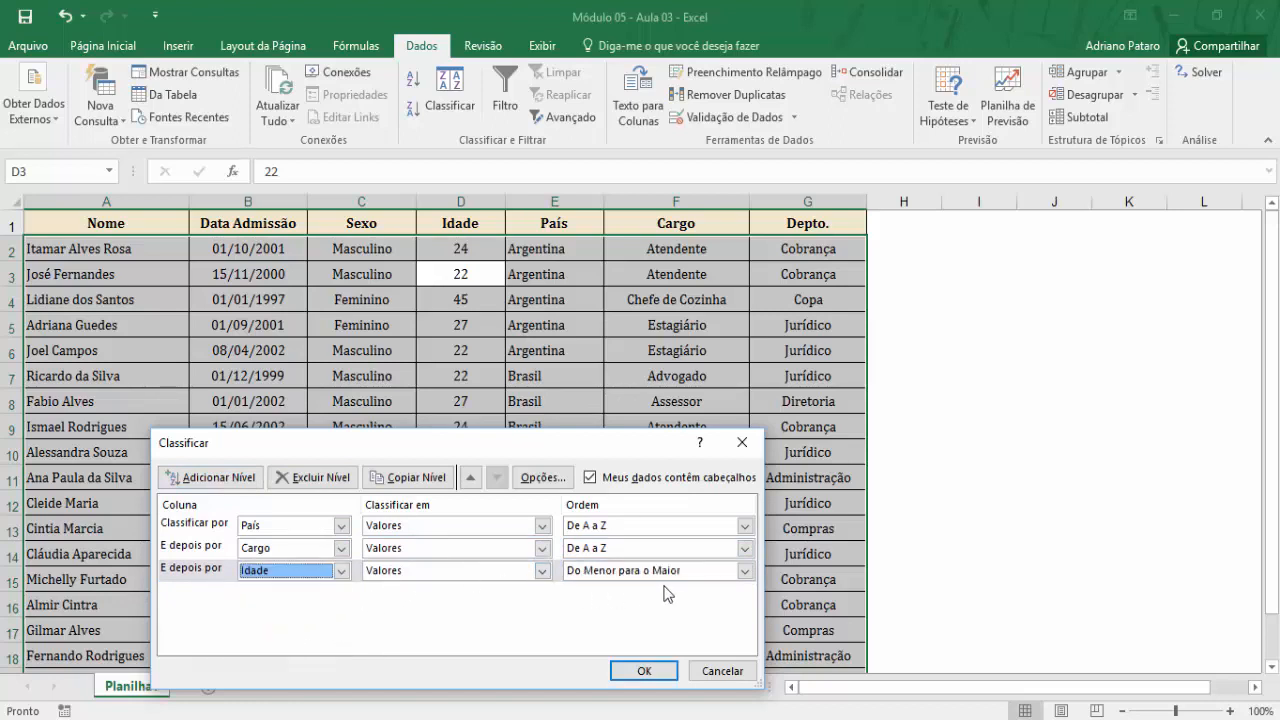
{"action": "left_click", "coordinate": [678, 574]}
{"action": "left_click", "coordinate": [676, 603]}
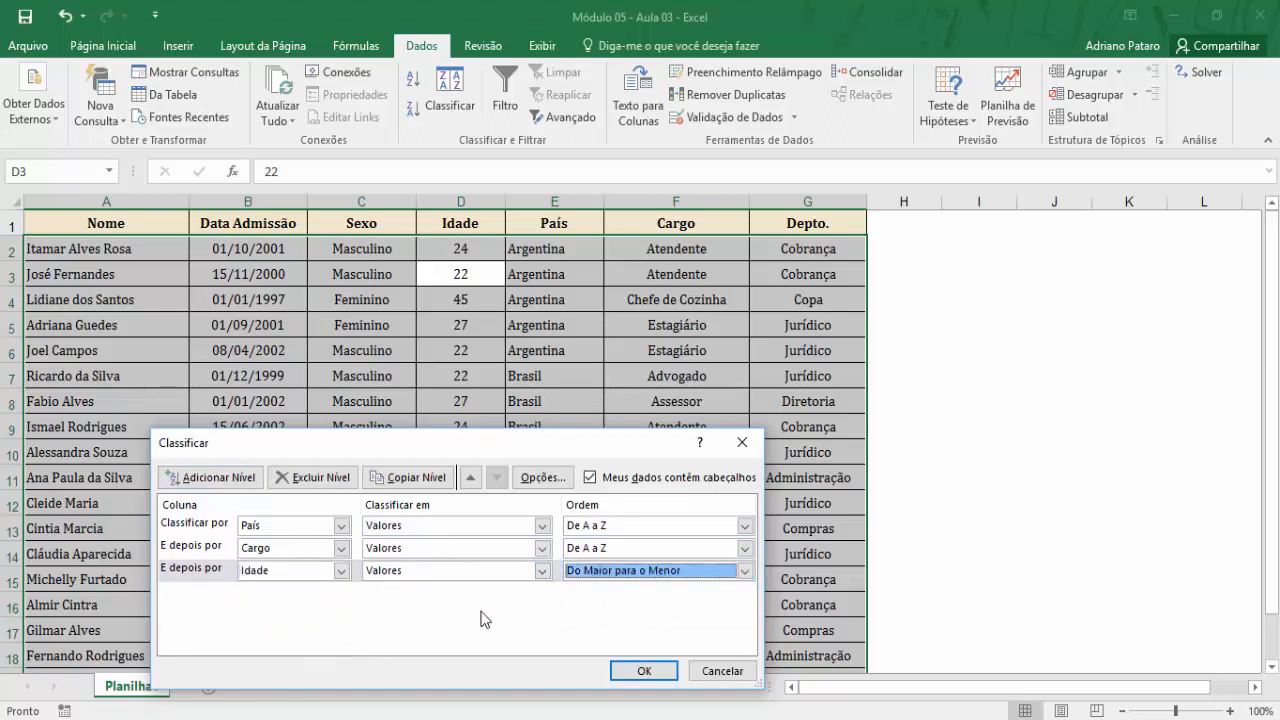
{"action": "left_click", "coordinate": [644, 671]}
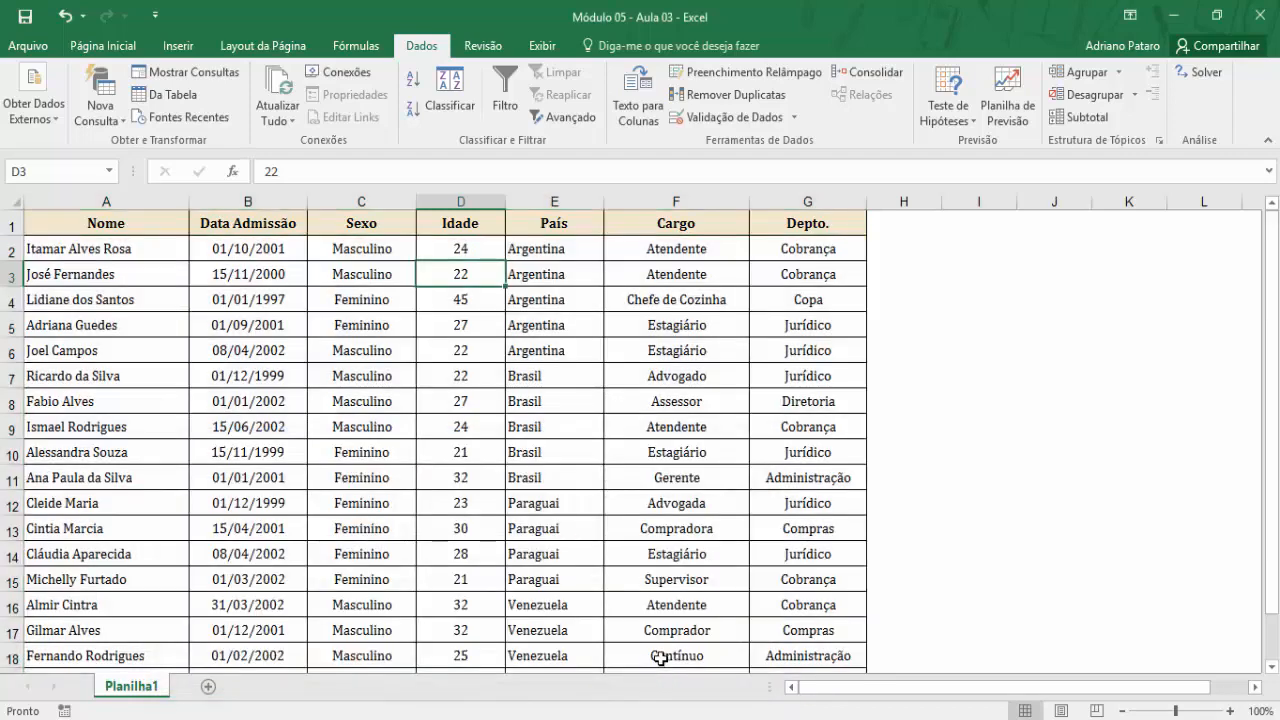
Check whether the ages descend within the Argentina rows that share the Cargo Atendente, and compare them with the following row
{"action": "left_click_drag", "start_coordinate": [582, 249], "coordinate": [650, 345]}
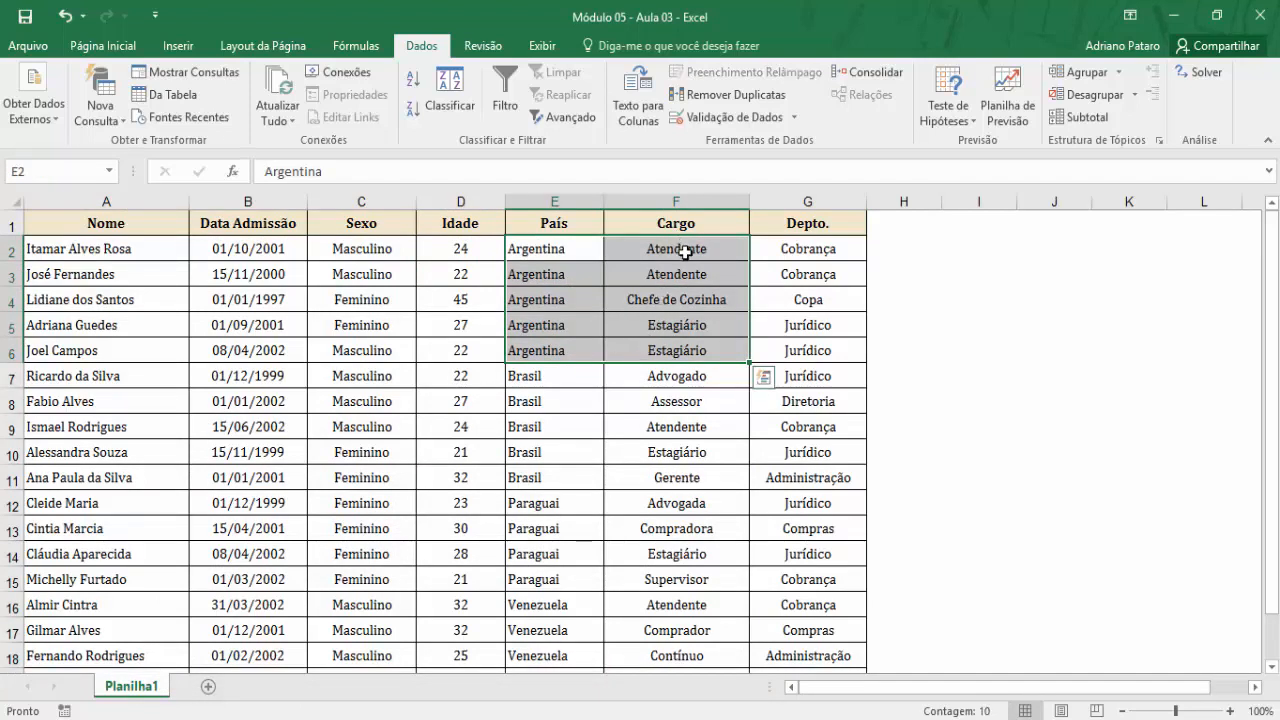
{"action": "left_click_drag", "start_coordinate": [680, 247], "coordinate": [684, 270]}
{"action": "left_click", "coordinate": [471, 249]}
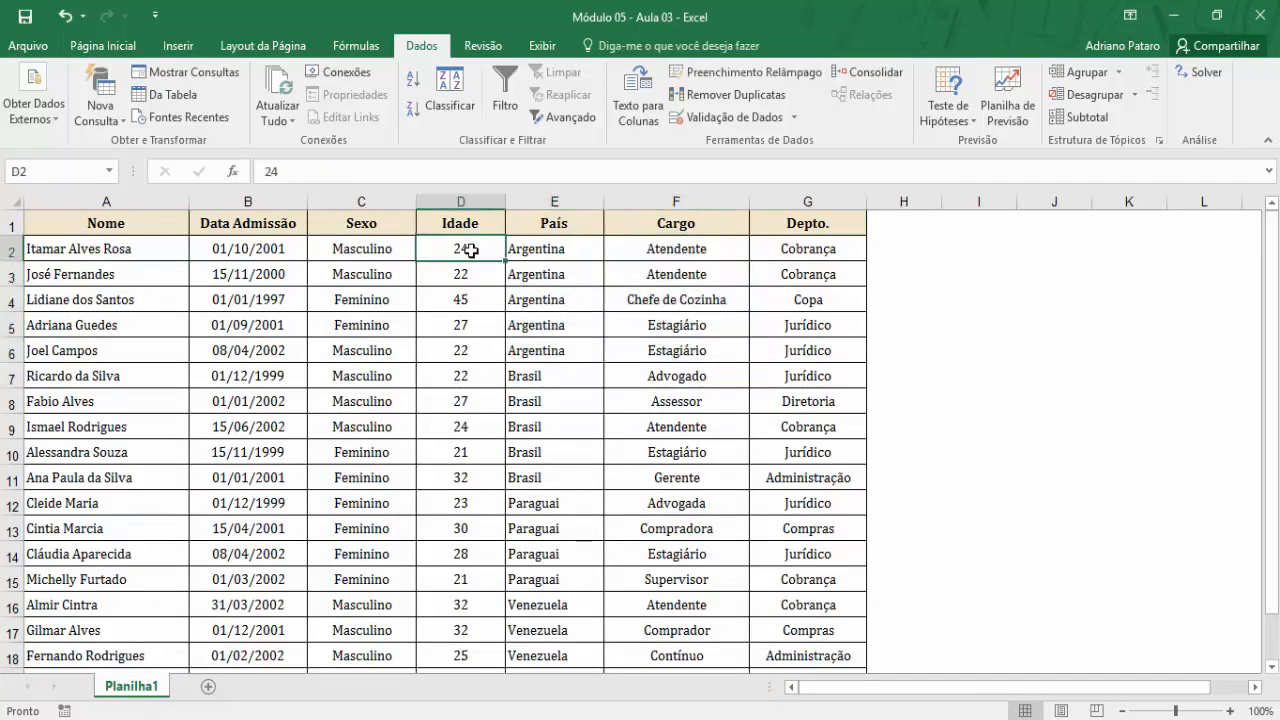
{"action": "left_click_drag", "start_coordinate": [471, 255], "coordinate": [474, 273]}
{"action": "left_click_drag", "start_coordinate": [677, 249], "coordinate": [678, 272]}
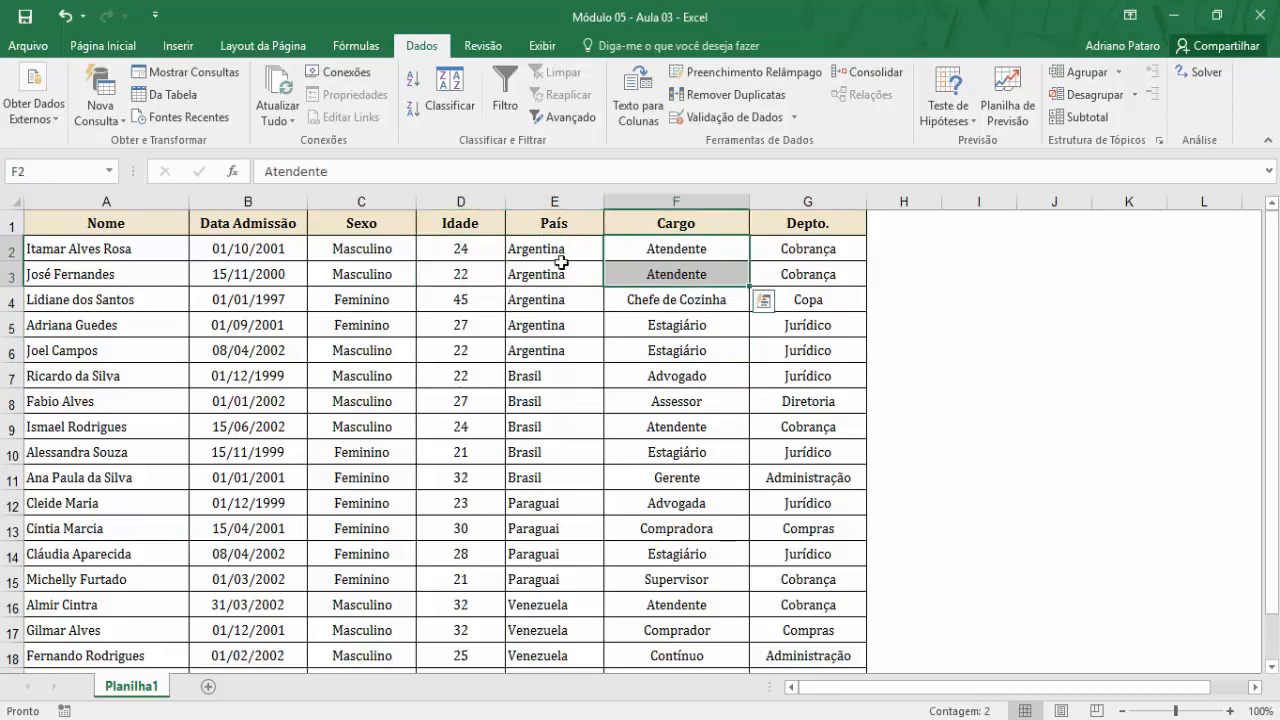
{"action": "left_click", "coordinate": [475, 254]}
{"action": "left_click", "coordinate": [474, 277]}
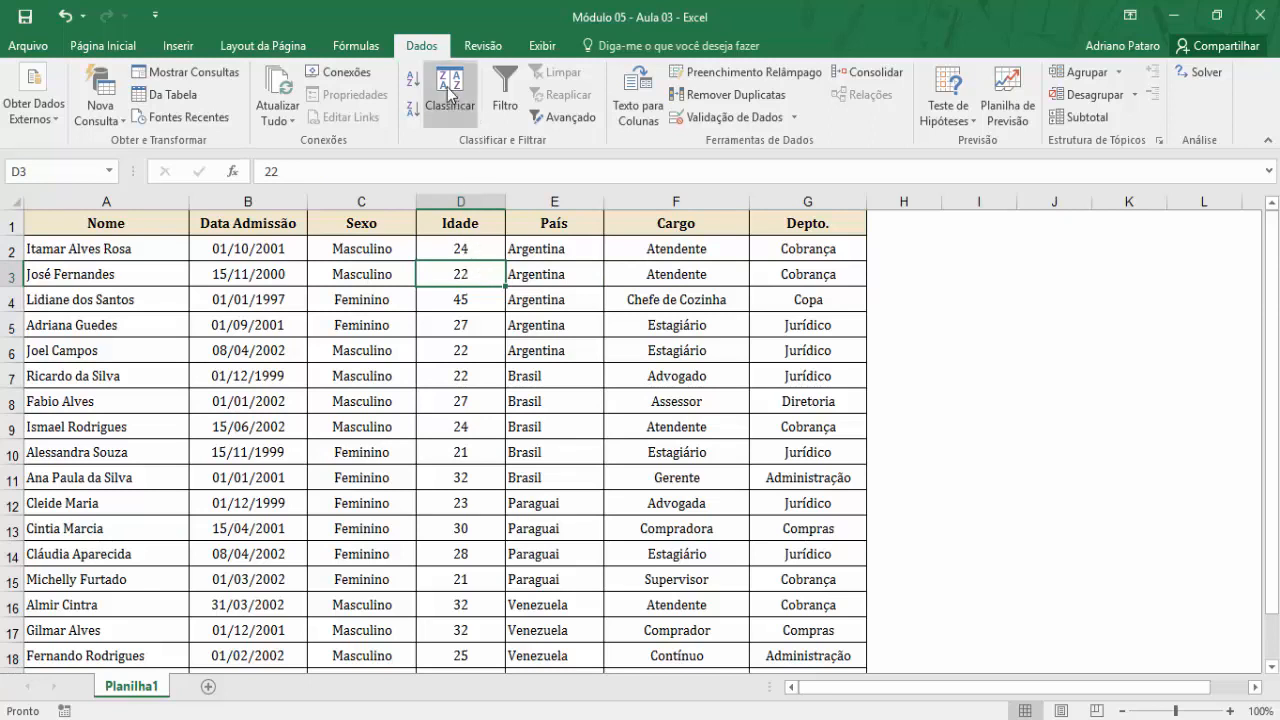
{"action": "left_click", "coordinate": [463, 303]}
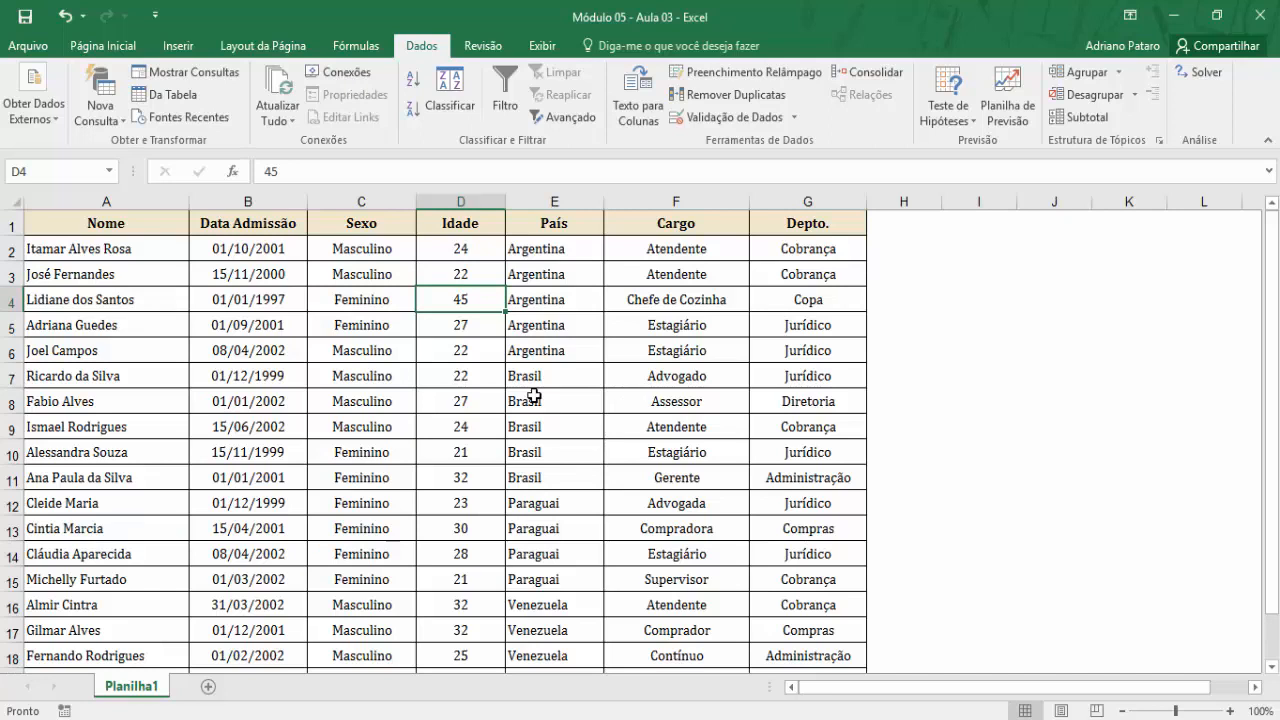
{"action": "mouse_move", "coordinate": [493, 313]}
{"action": "left_mouse_down"}
{"action": "mouse_move", "coordinate": [473, 248]}
{"action": "mouse_move", "coordinate": [468, 312]}
{"action": "left_mouse_up"}
{"action": "left_click", "coordinate": [466, 251]}
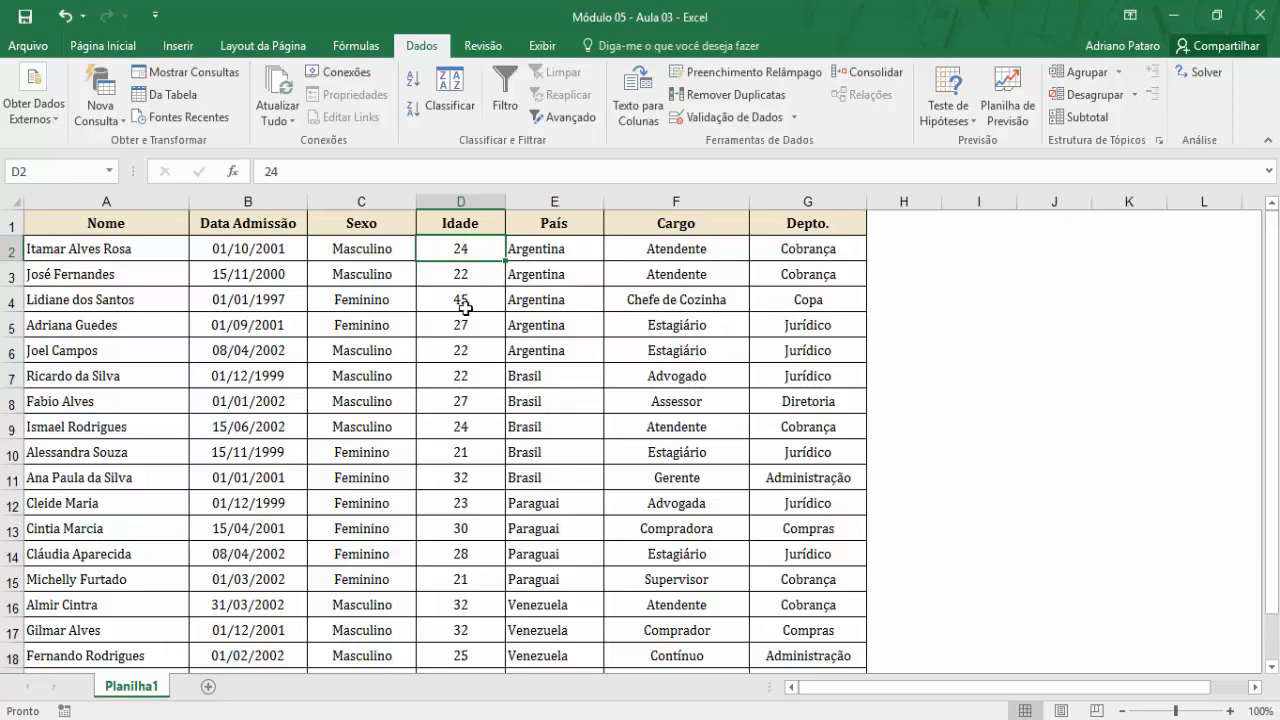
Start a top 10 items conditional formatting rule on the Idade column, D1:D20, and move its dialog off the column
{"action": "left_click_drag", "start_coordinate": [478, 222], "coordinate": [478, 632]}
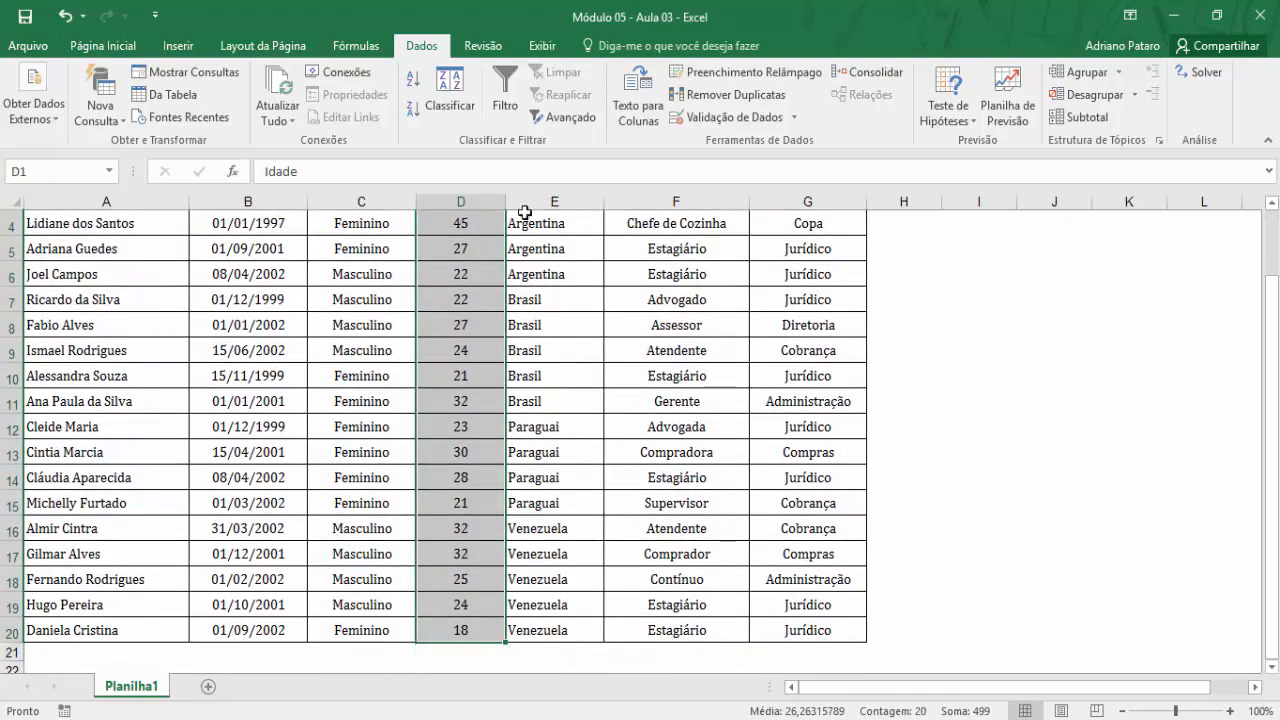
{"action": "left_click", "coordinate": [104, 46]}
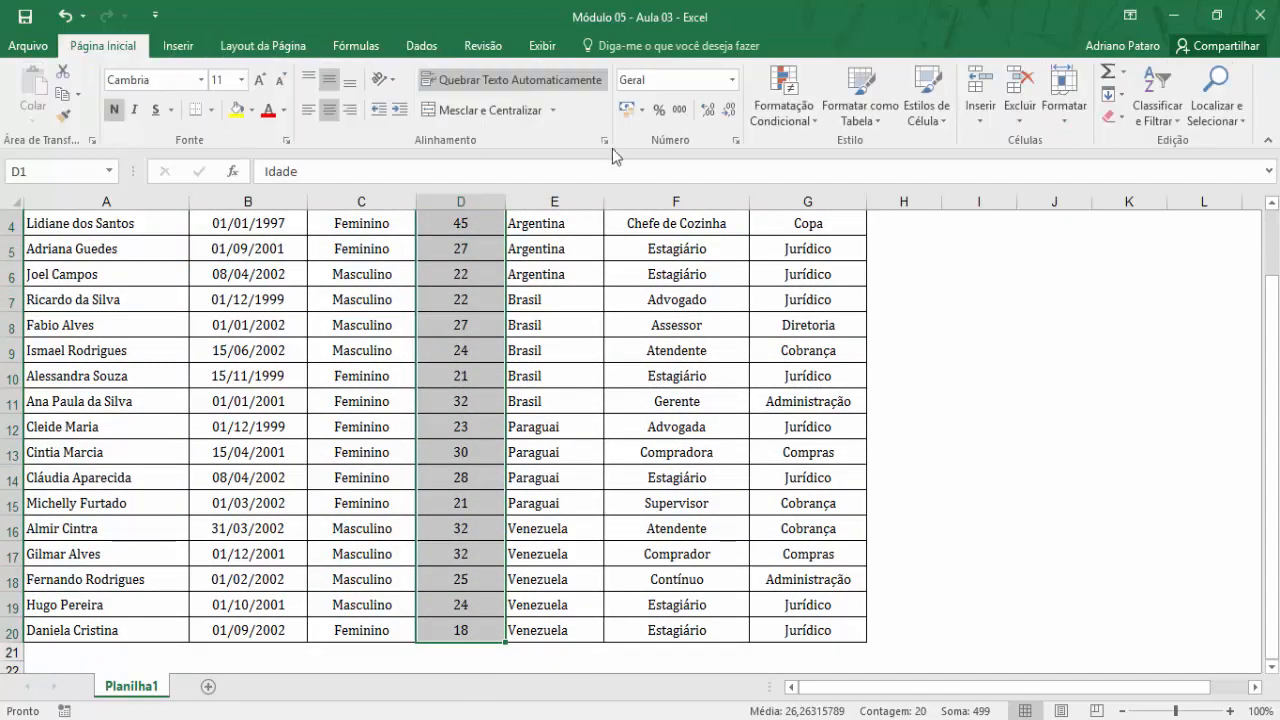
{"action": "left_click", "coordinate": [797, 118]}
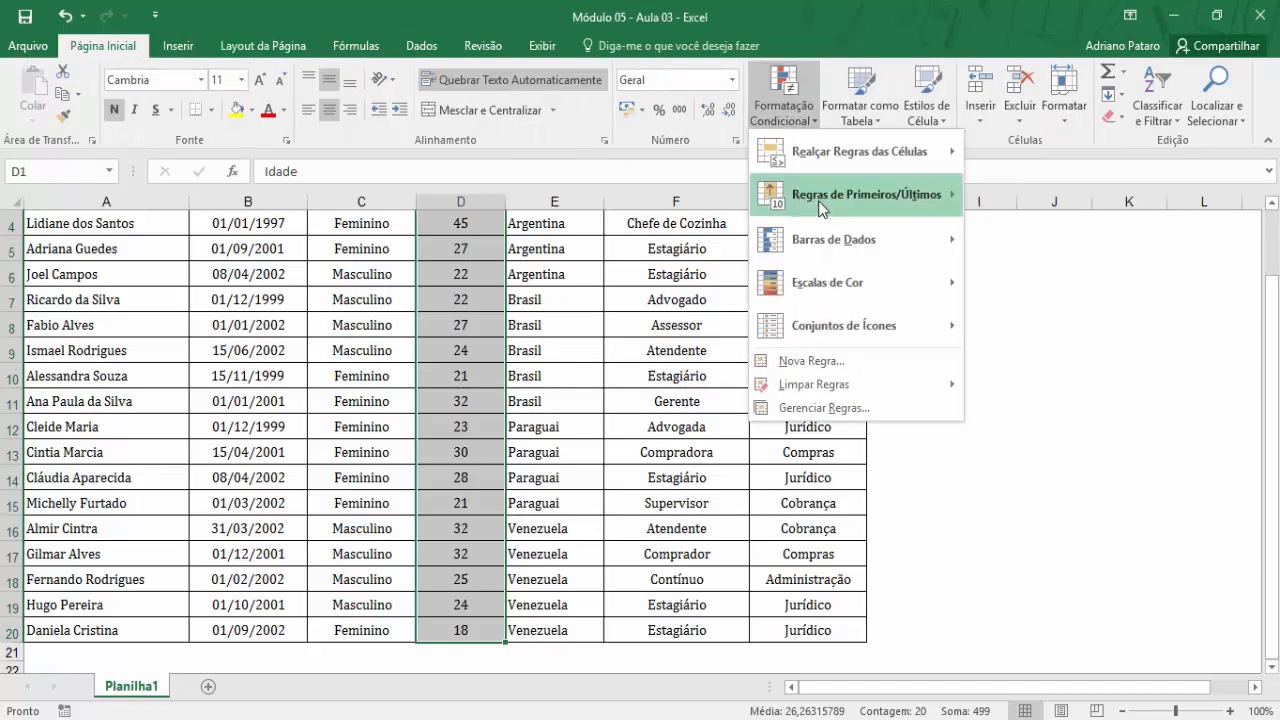
{"action": "mouse_move", "coordinate": [822, 211]}
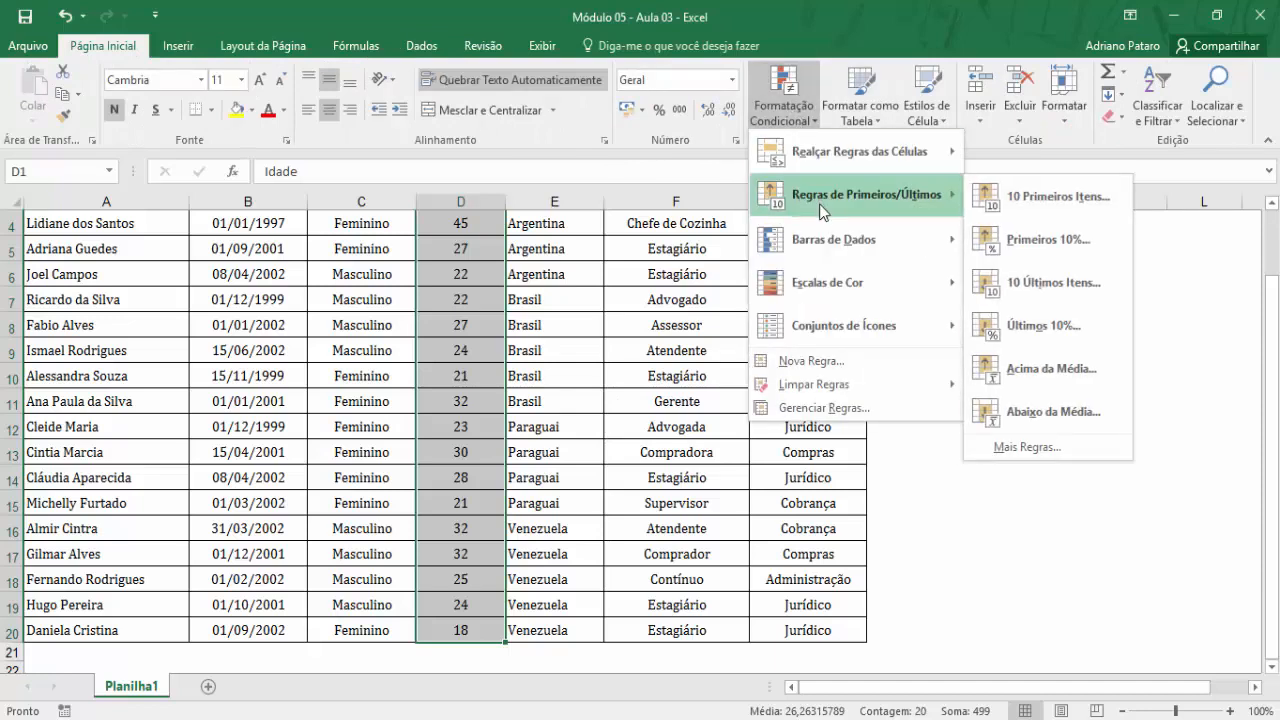
{"action": "left_click", "coordinate": [1050, 210]}
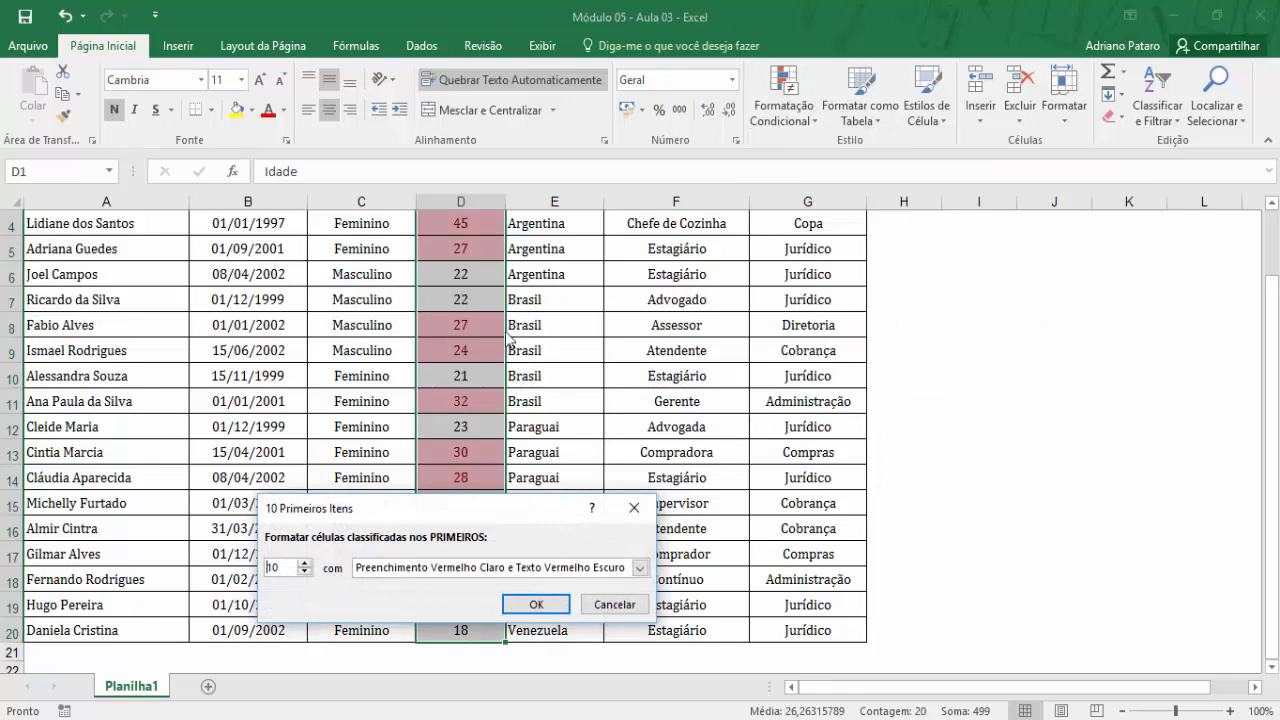
{"action": "scroll", "coordinate": [511, 338], "scroll_direction": "up", "scroll_amount": 1}
{"action": "left_click_drag", "start_coordinate": [506, 512], "coordinate": [883, 376]}
Choose a custom format for the top 10 Idade rule, with bold (Negrito) text in dark blue
{"action": "left_click", "coordinate": [1019, 432]}
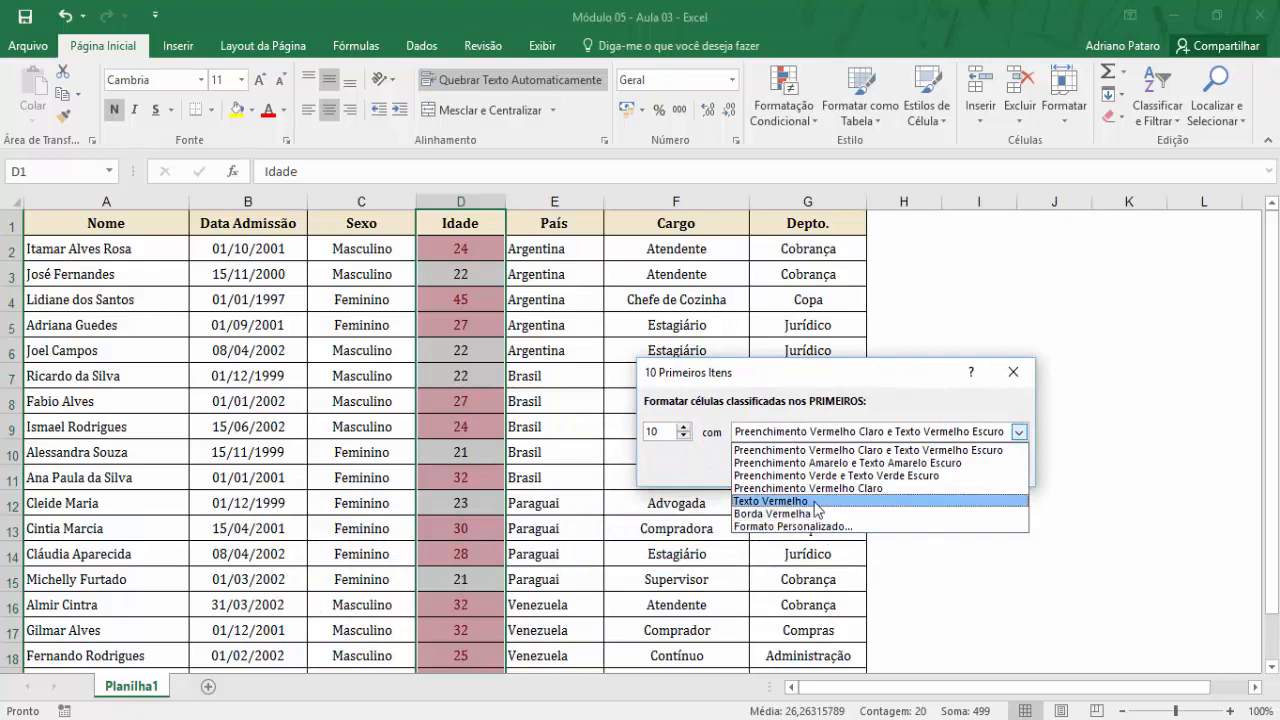
{"action": "left_click", "coordinate": [826, 540]}
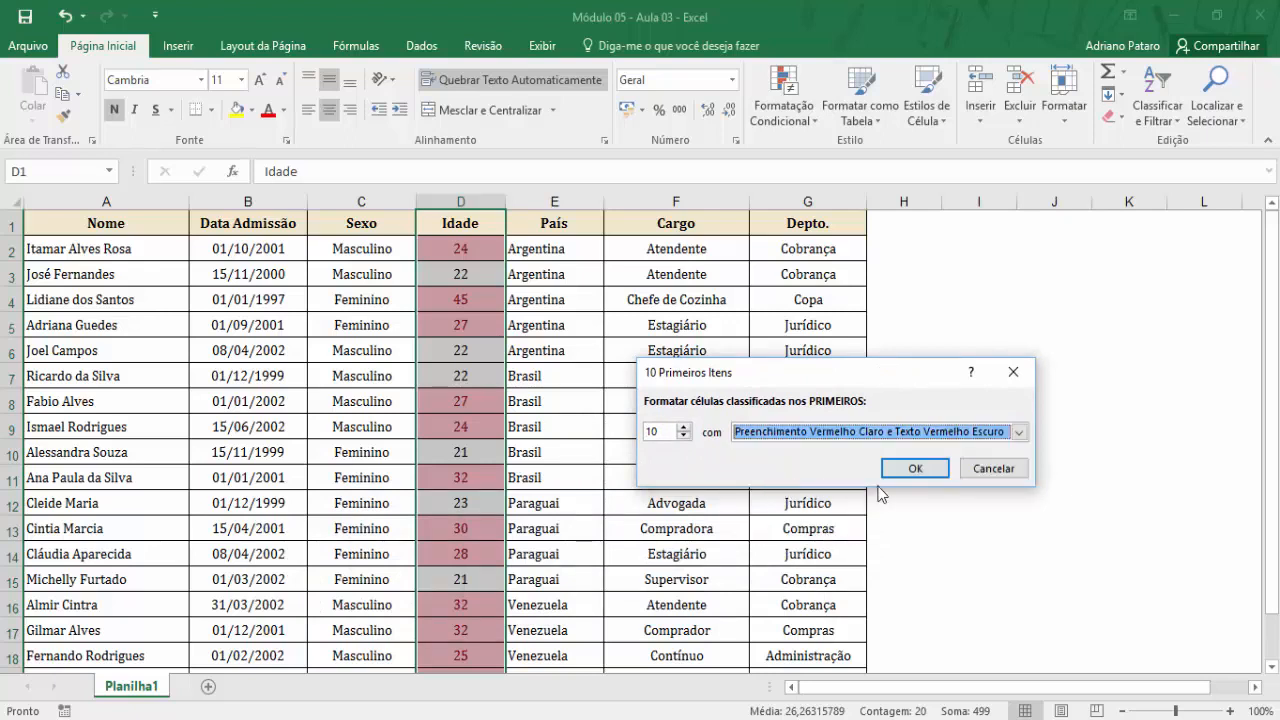
{"action": "left_click", "coordinate": [1019, 432]}
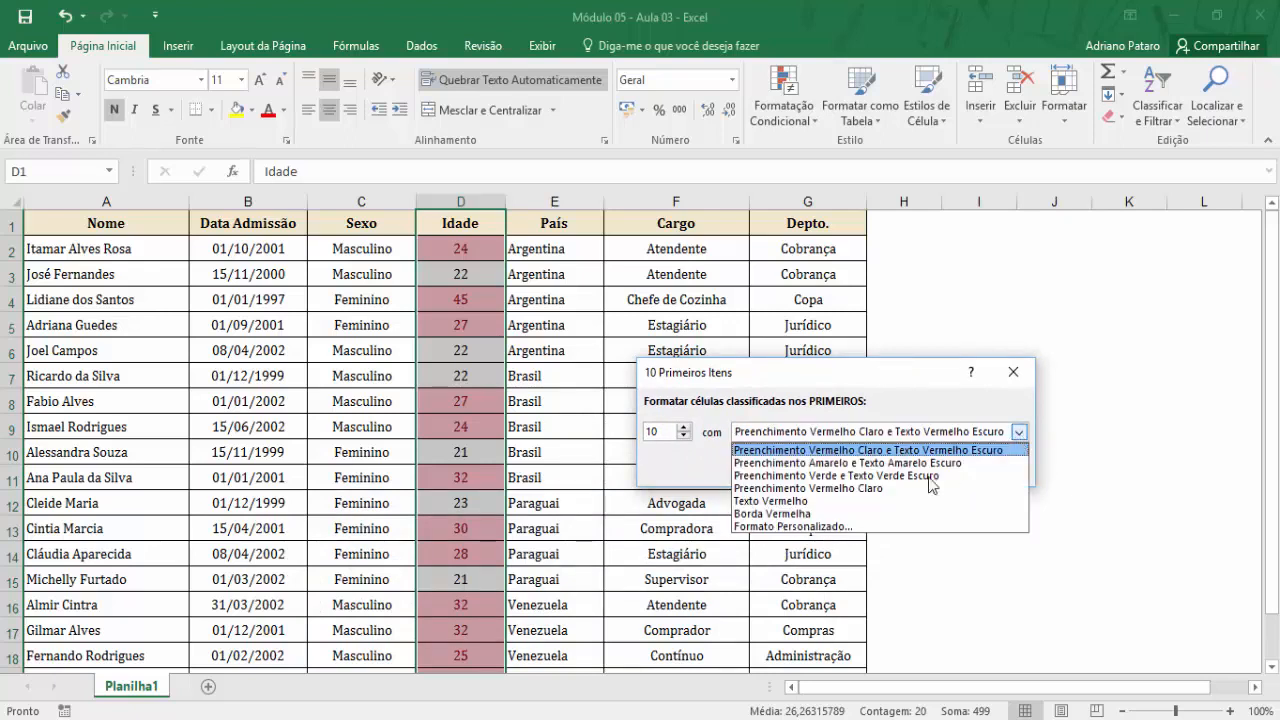
{"action": "left_click", "coordinate": [824, 528]}
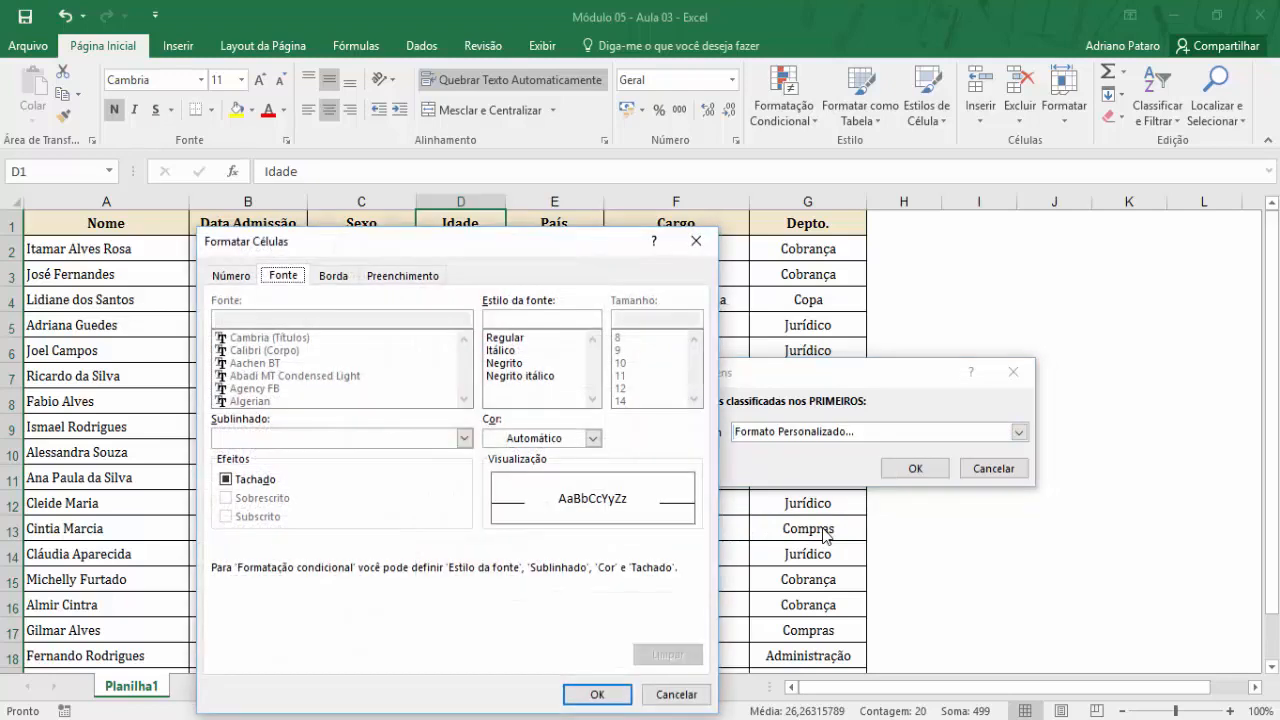
{"action": "left_click", "coordinate": [517, 363]}
{"action": "left_click", "coordinate": [592, 438]}
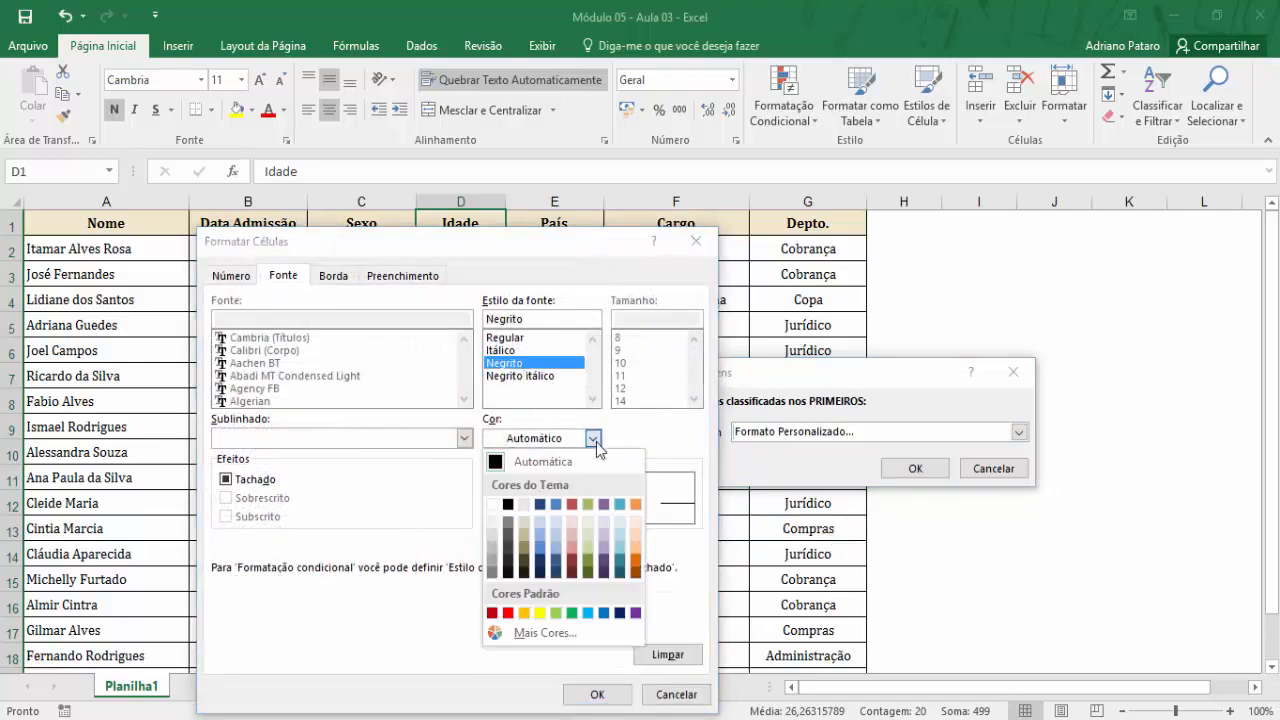
{"action": "left_click", "coordinate": [543, 560]}
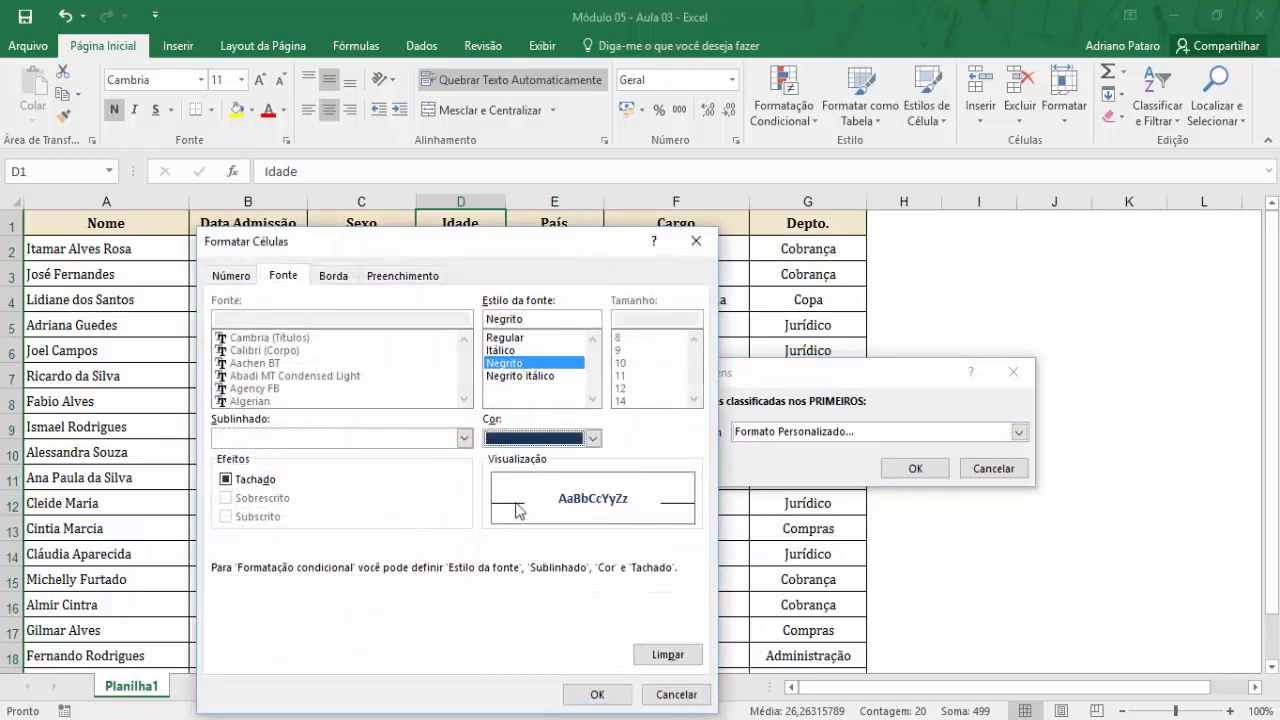
Change the custom format's font colour to a lighter theme blue and apply the top 10 rule
{"action": "left_click", "coordinate": [593, 438]}
{"action": "left_click", "coordinate": [556, 558]}
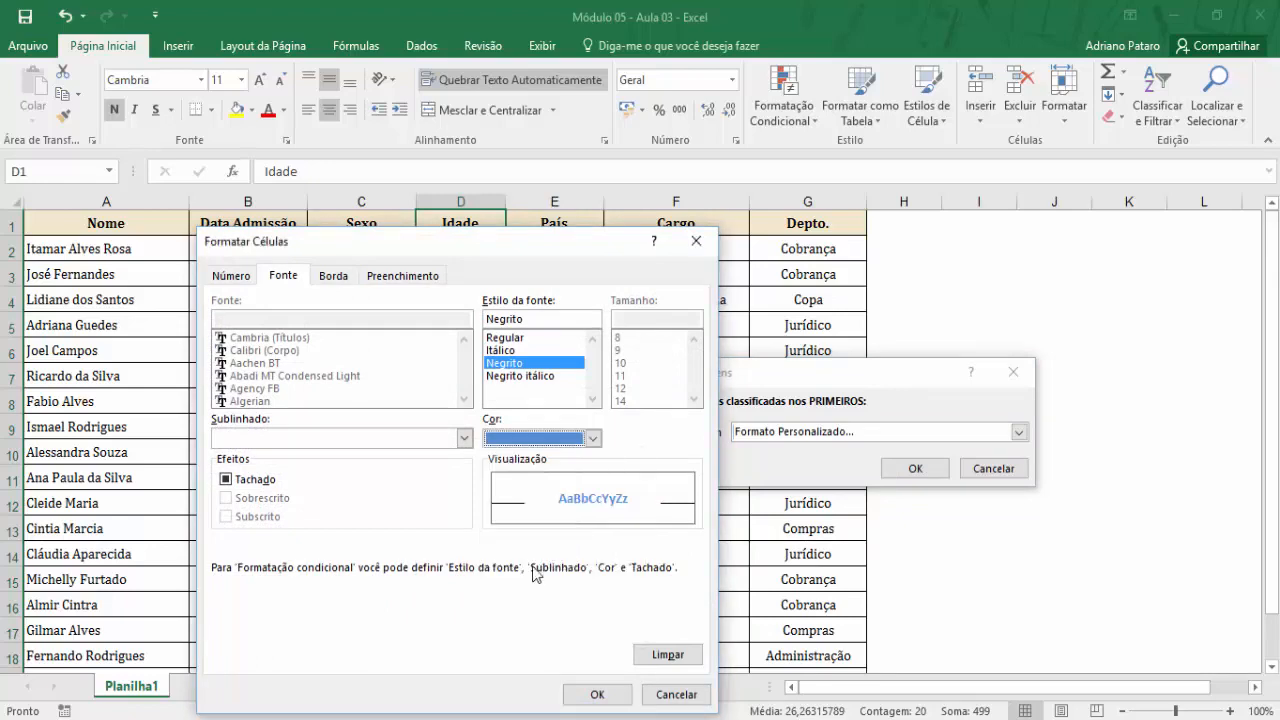
{"action": "left_click", "coordinate": [597, 694]}
{"action": "left_click", "coordinate": [910, 467]}
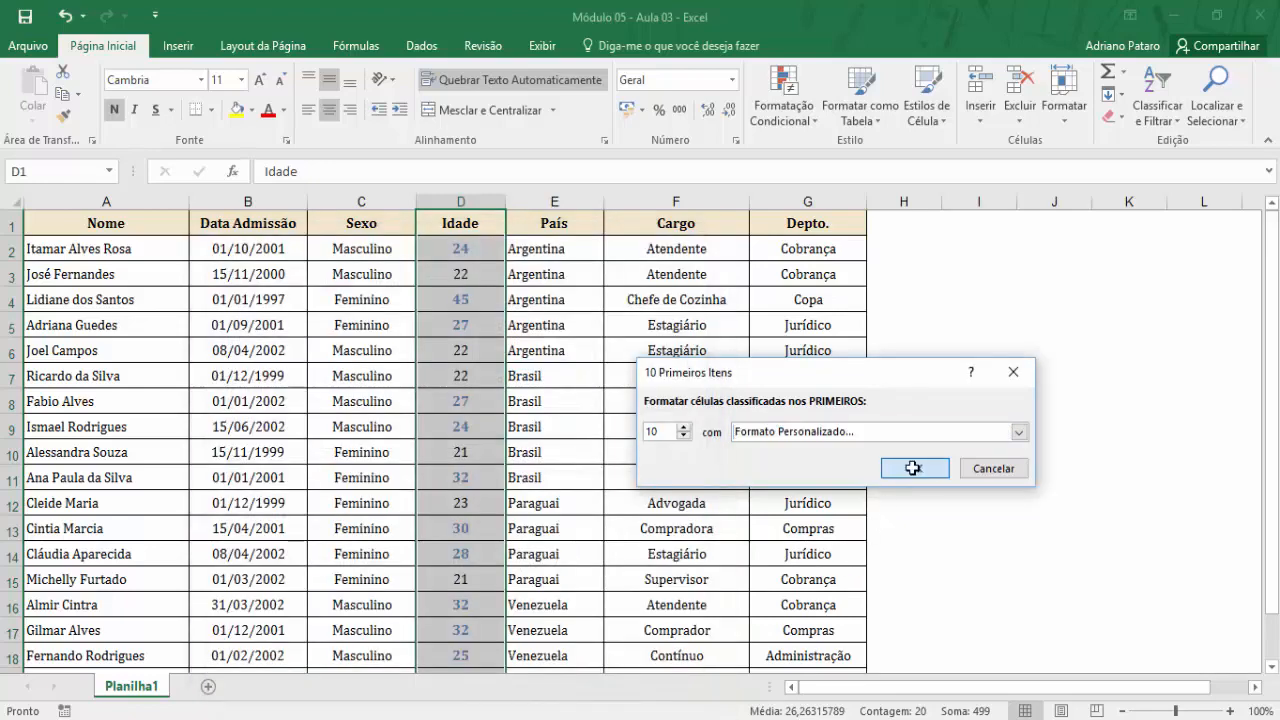
{"action": "left_click", "coordinate": [700, 458]}
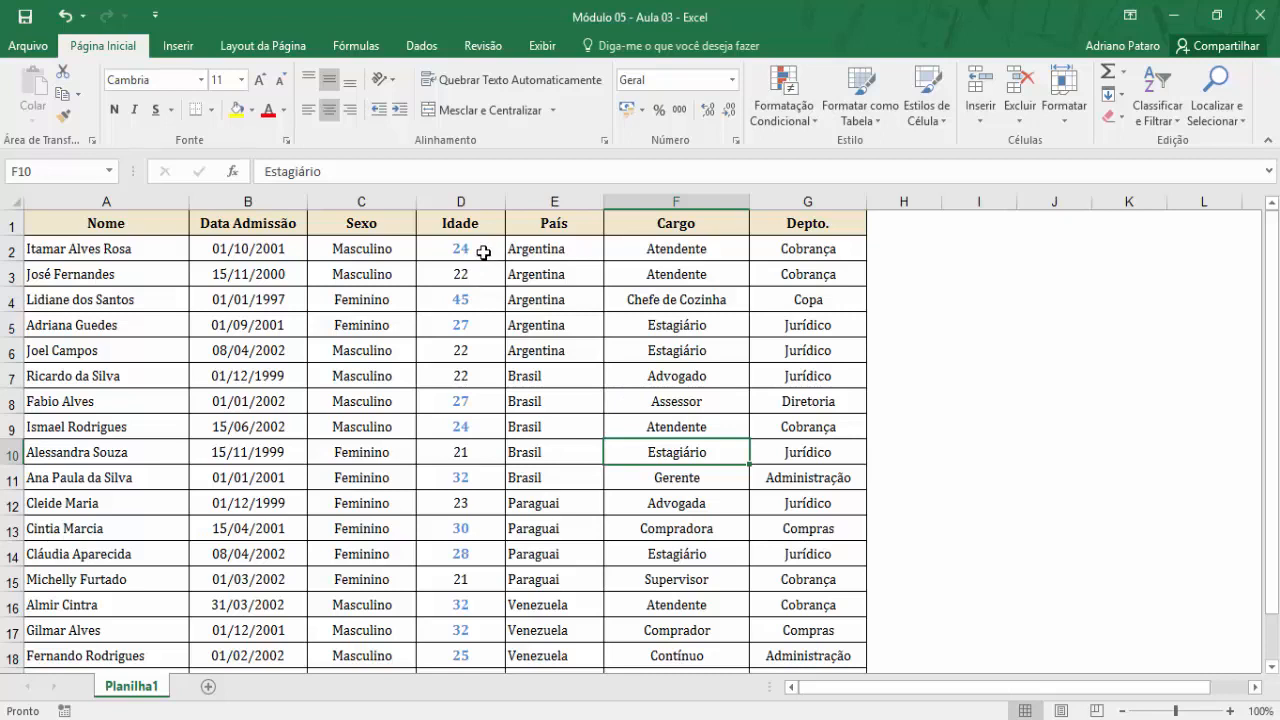
Open the custom sort settings for the employee table and delete the País, Cargo and Idade levels
{"action": "left_click", "coordinate": [451, 268]}
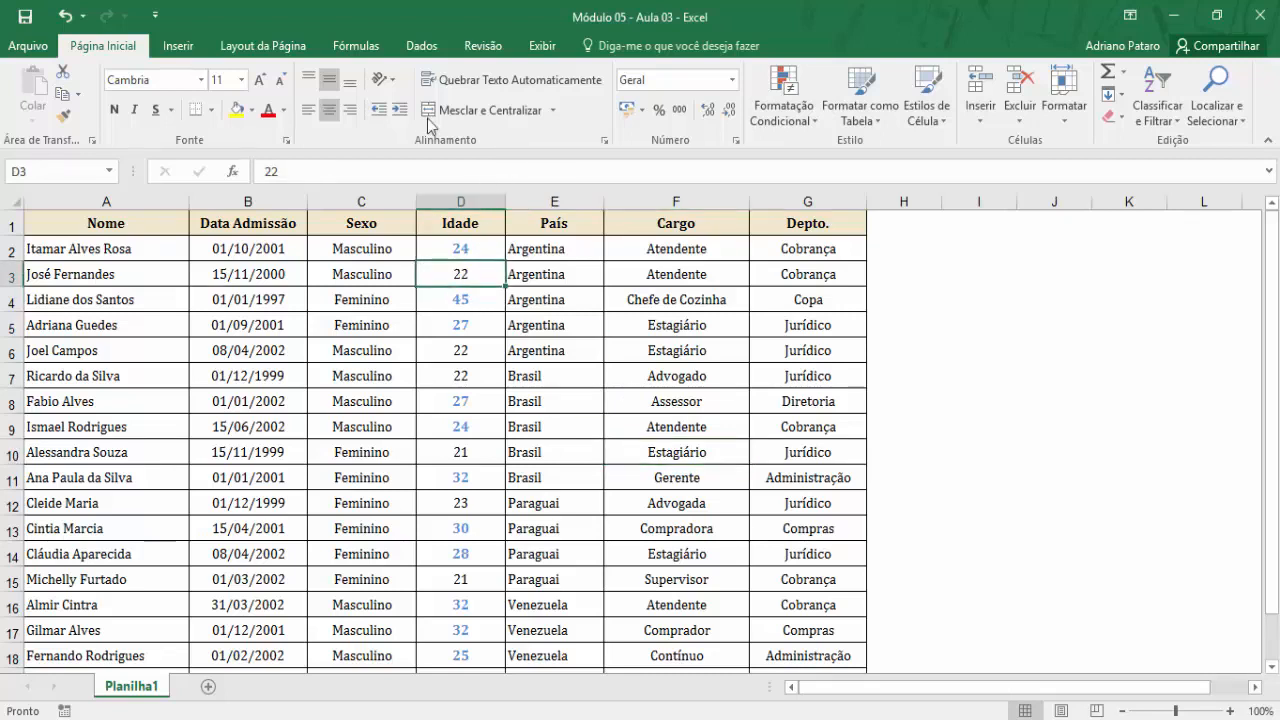
{"action": "left_click", "coordinate": [440, 49]}
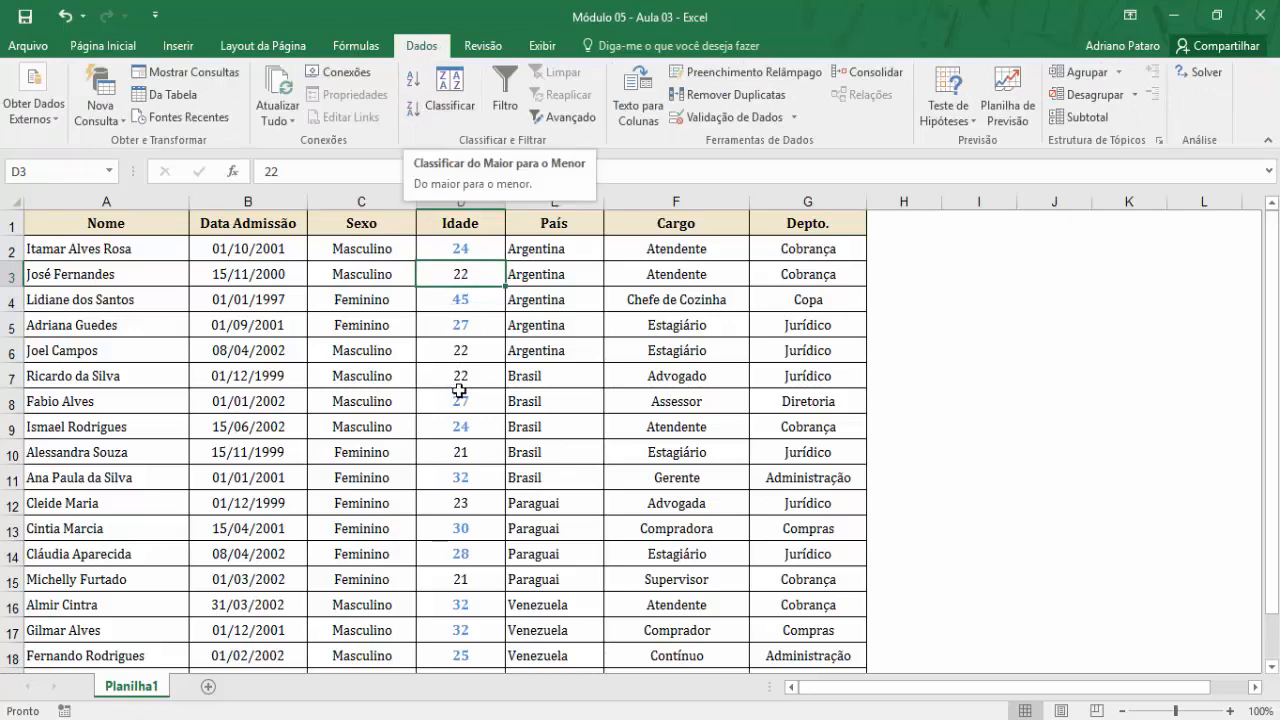
{"action": "scroll", "coordinate": [470, 420], "scroll_direction": "down", "scroll_amount": 2}
{"action": "scroll", "coordinate": [488, 457], "scroll_direction": "up", "scroll_amount": 2}
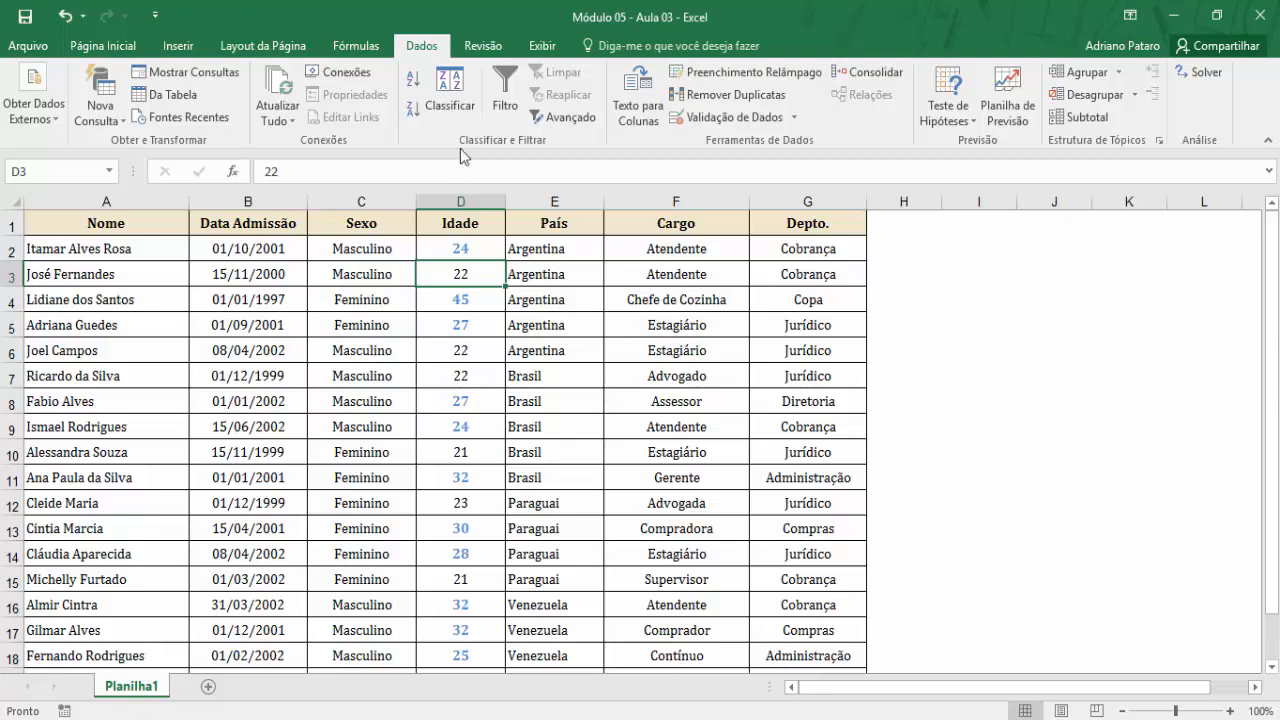
{"action": "left_click", "coordinate": [466, 112]}
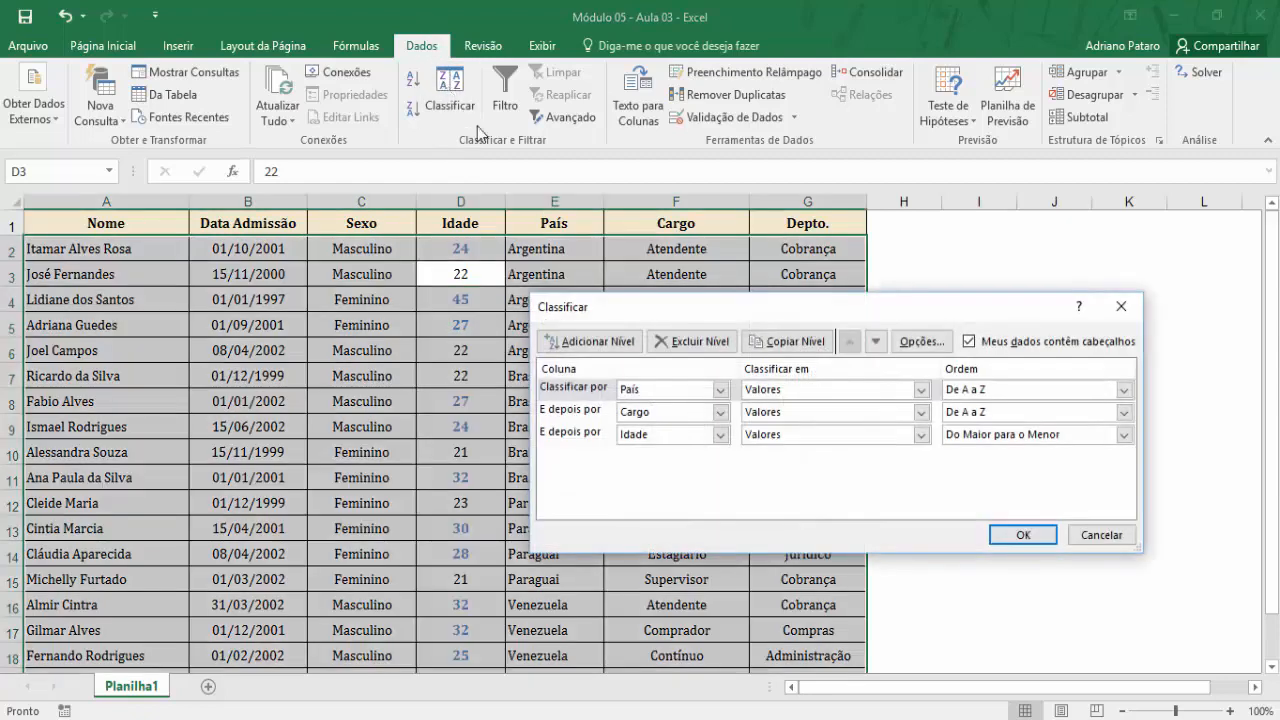
{"action": "left_click", "coordinate": [594, 435]}
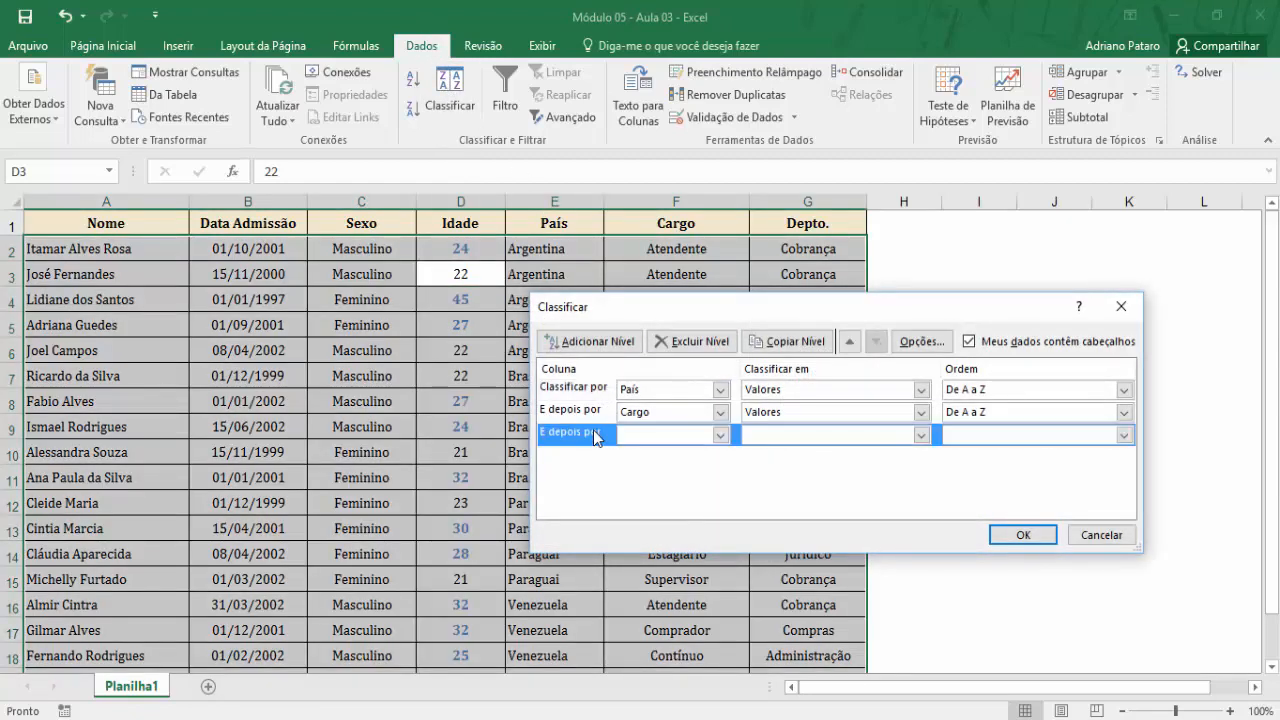
{"action": "left_click", "coordinate": [680, 341]}
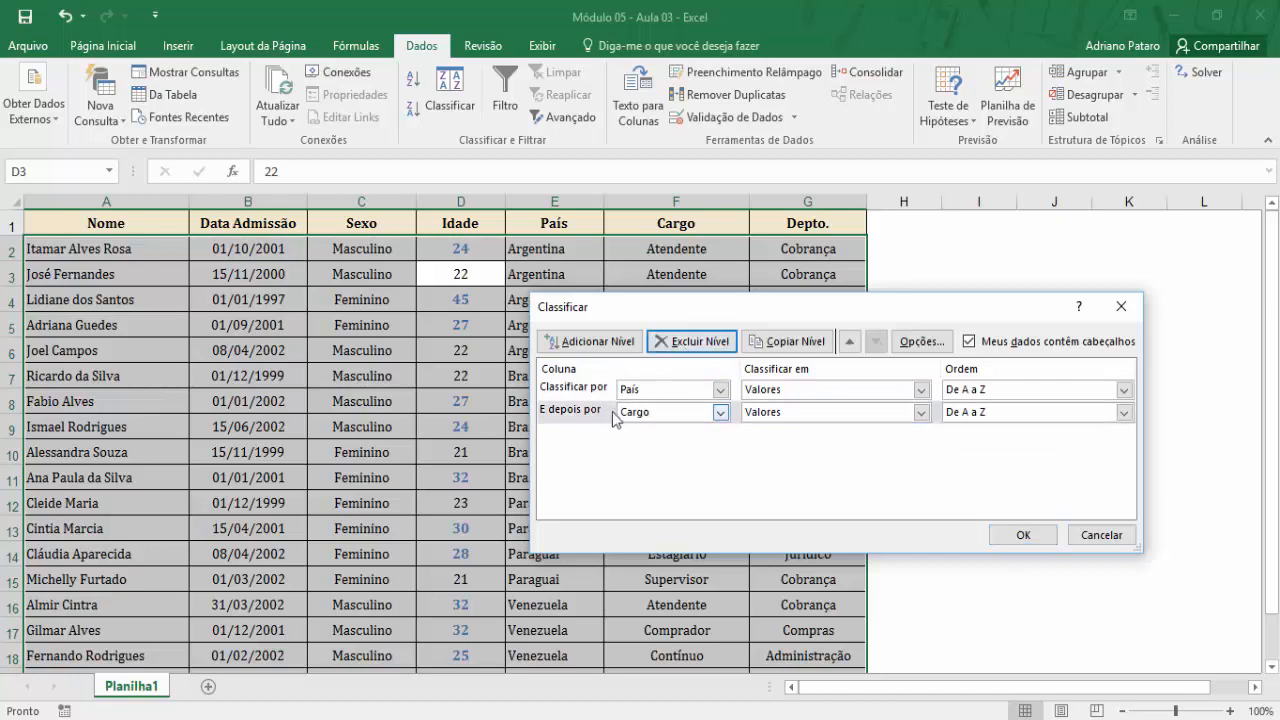
{"action": "left_click", "coordinate": [692, 341]}
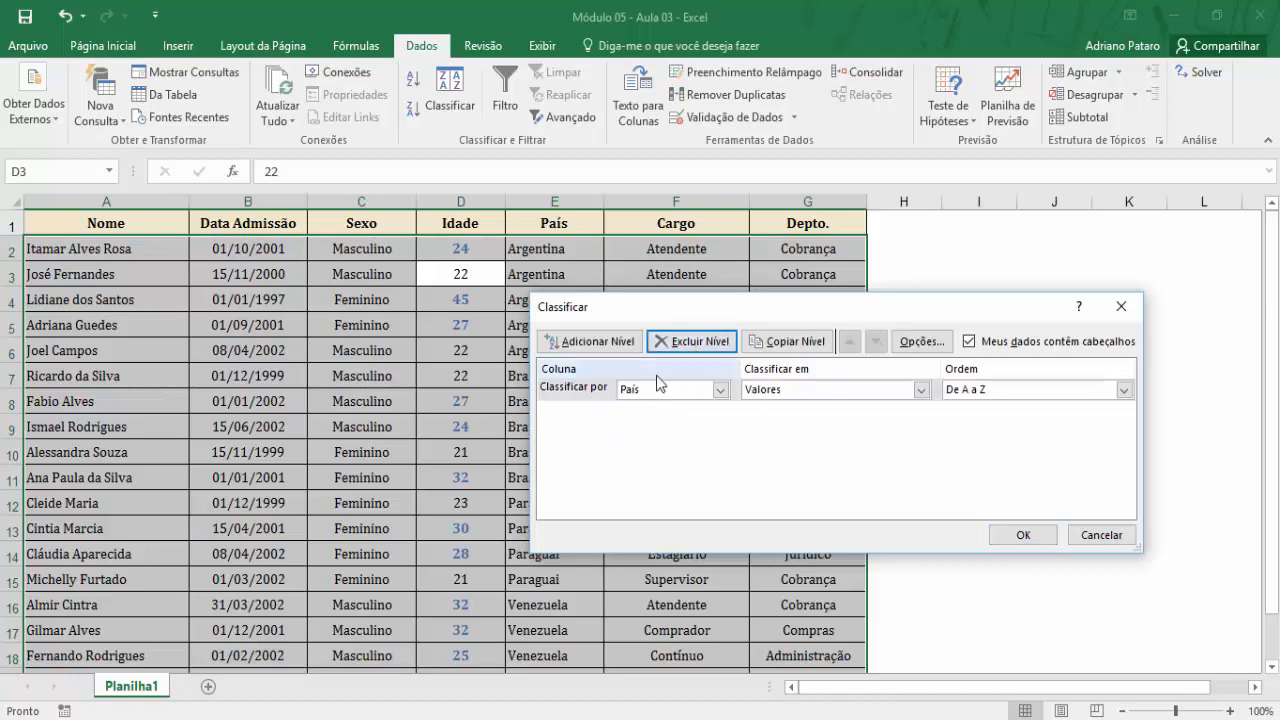
{"action": "left_click", "coordinate": [690, 341]}
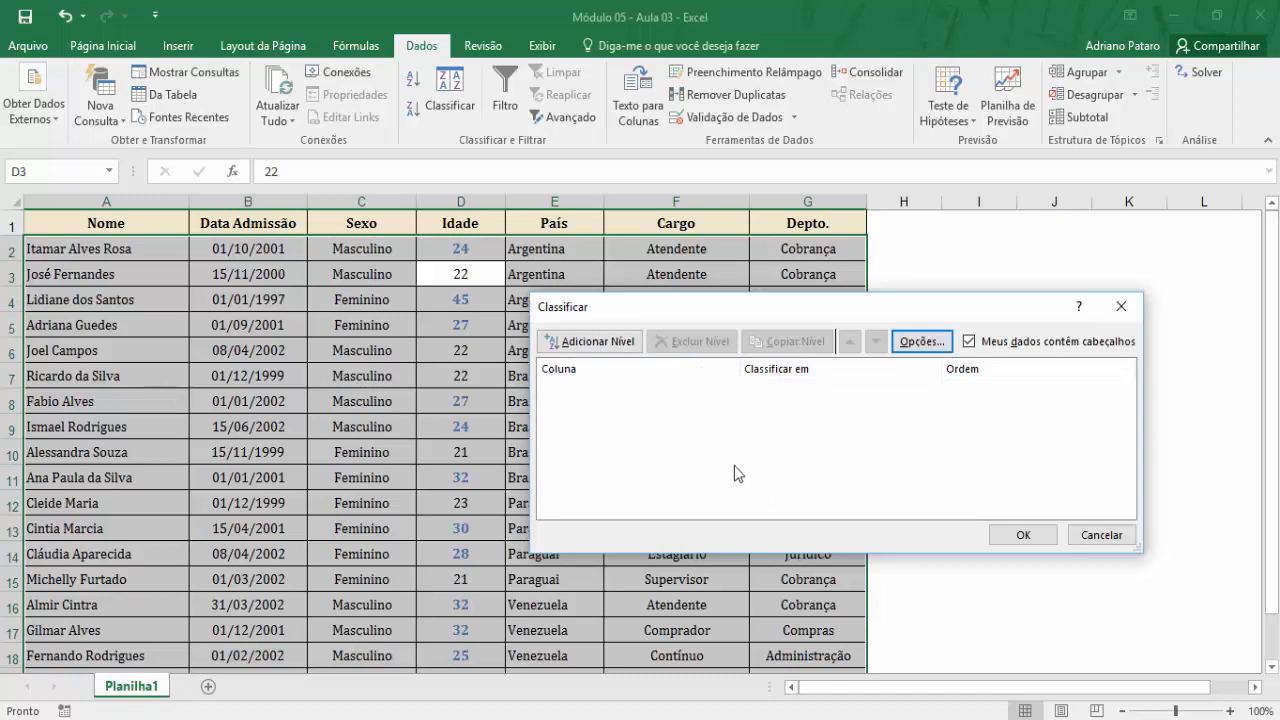
Add a sort level on Idade by font colour (Cor da Fonte), with blue placed Na Parte Superior, and apply the sort
{"action": "left_click", "coordinate": [593, 346]}
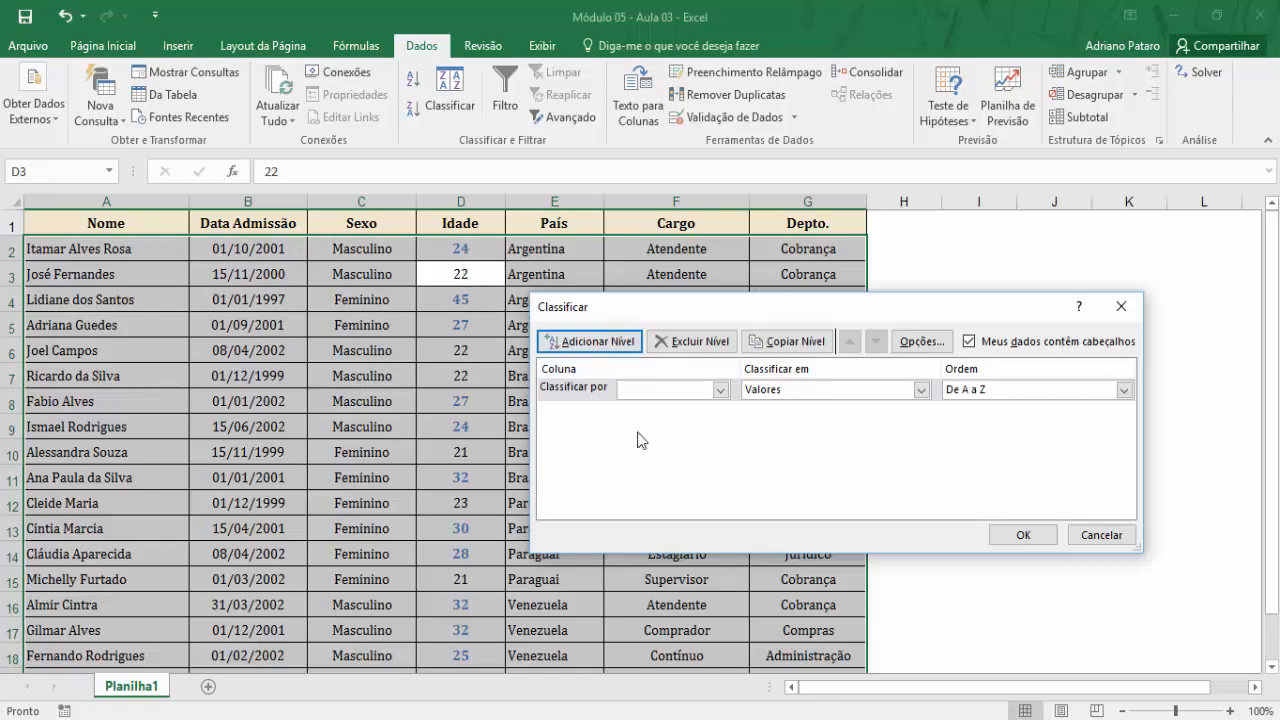
{"action": "left_click", "coordinate": [720, 390]}
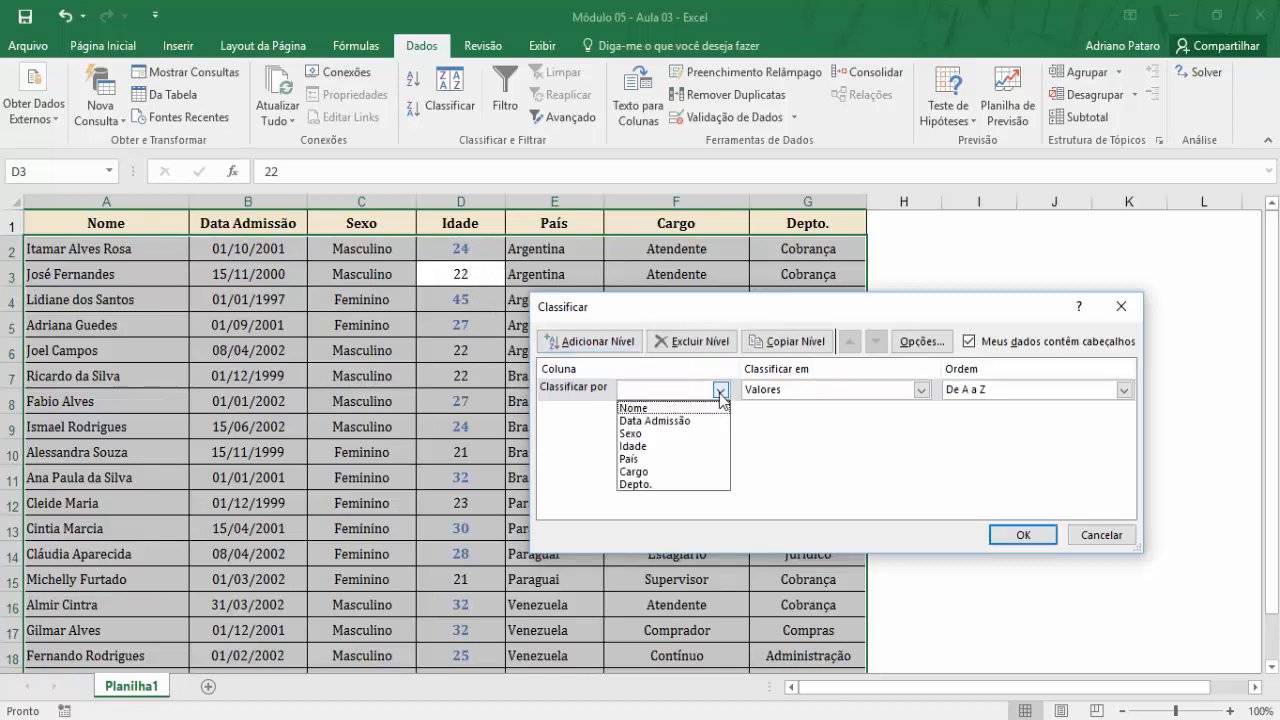
{"action": "left_click", "coordinate": [663, 449]}
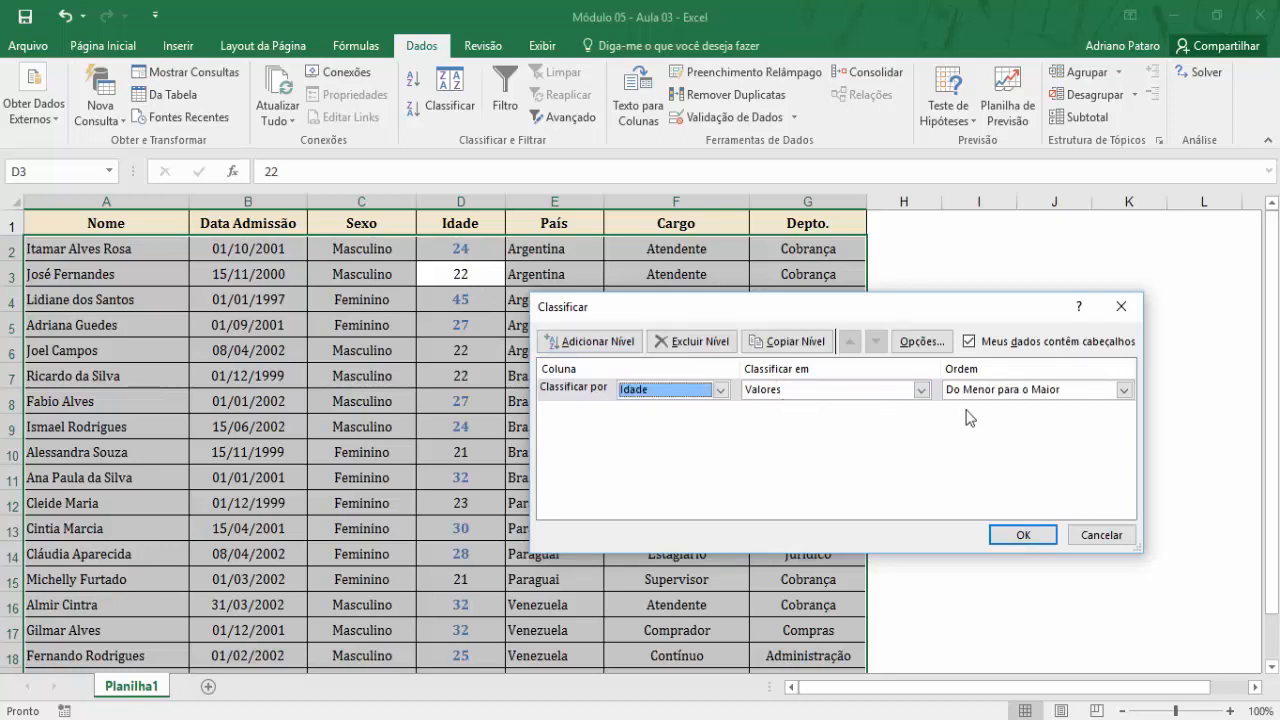
{"action": "left_click", "coordinate": [1020, 391]}
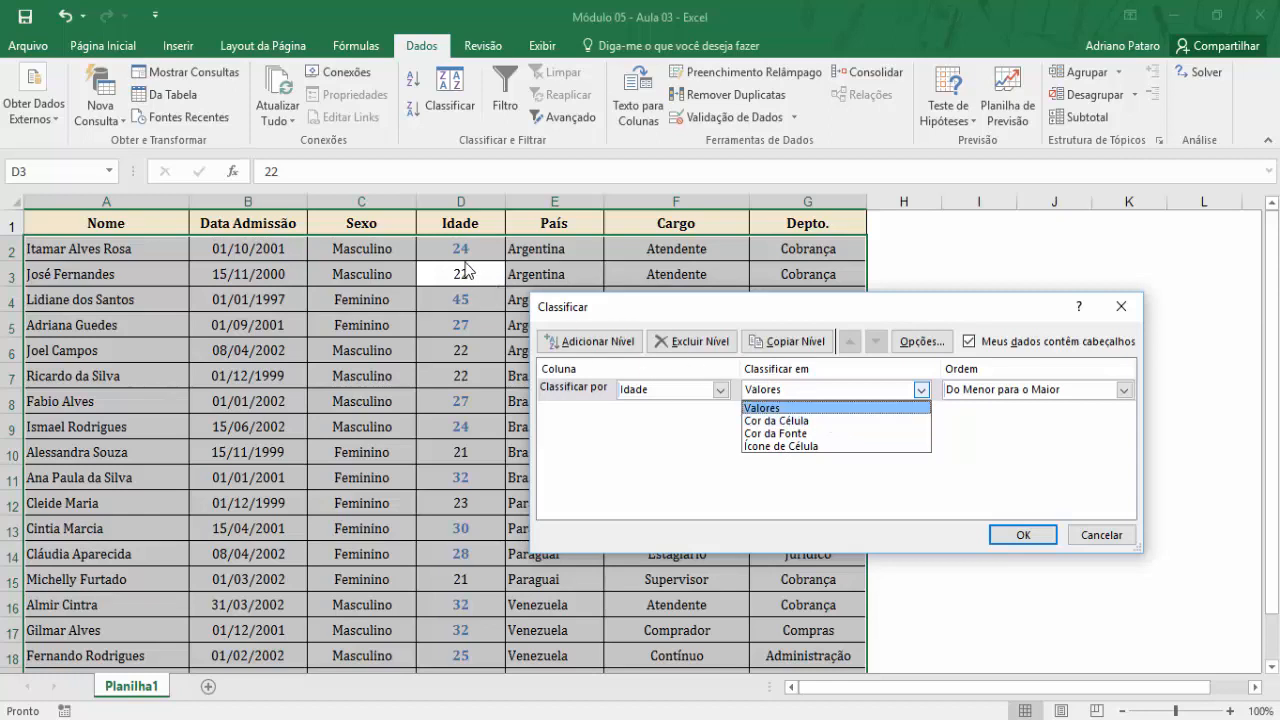
{"action": "left_click", "coordinate": [777, 435]}
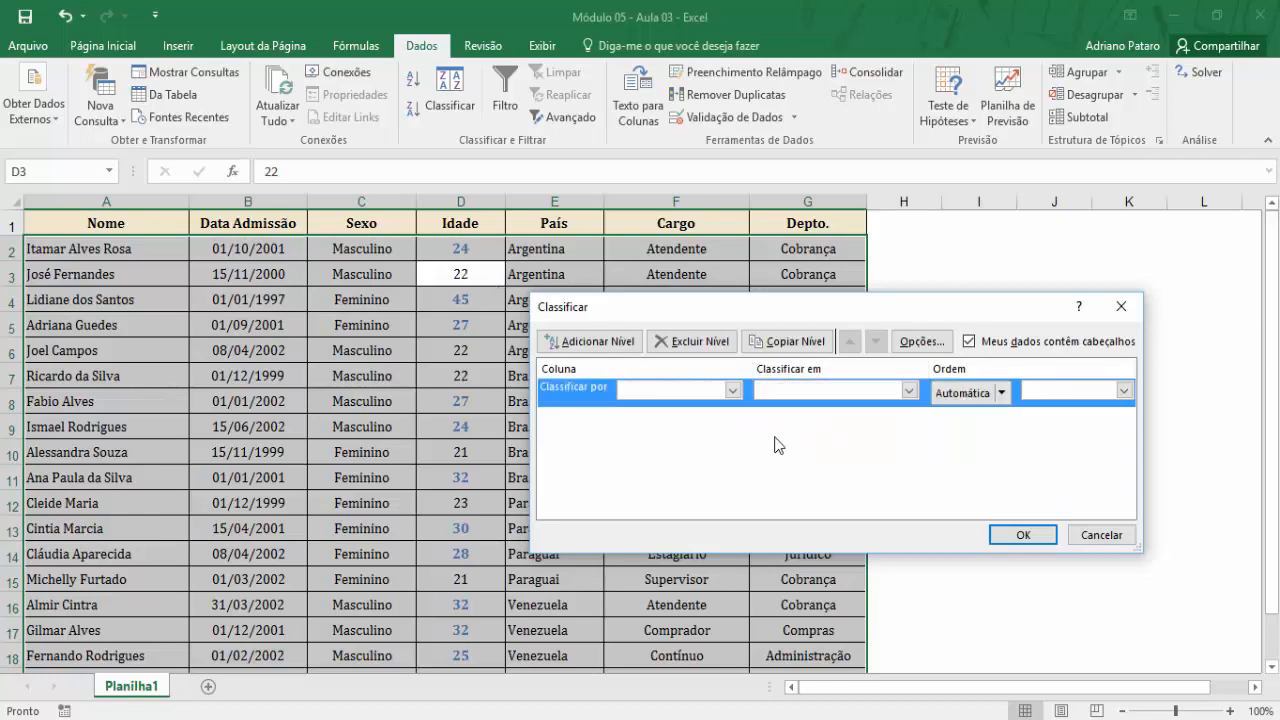
{"action": "left_click", "coordinate": [1005, 394]}
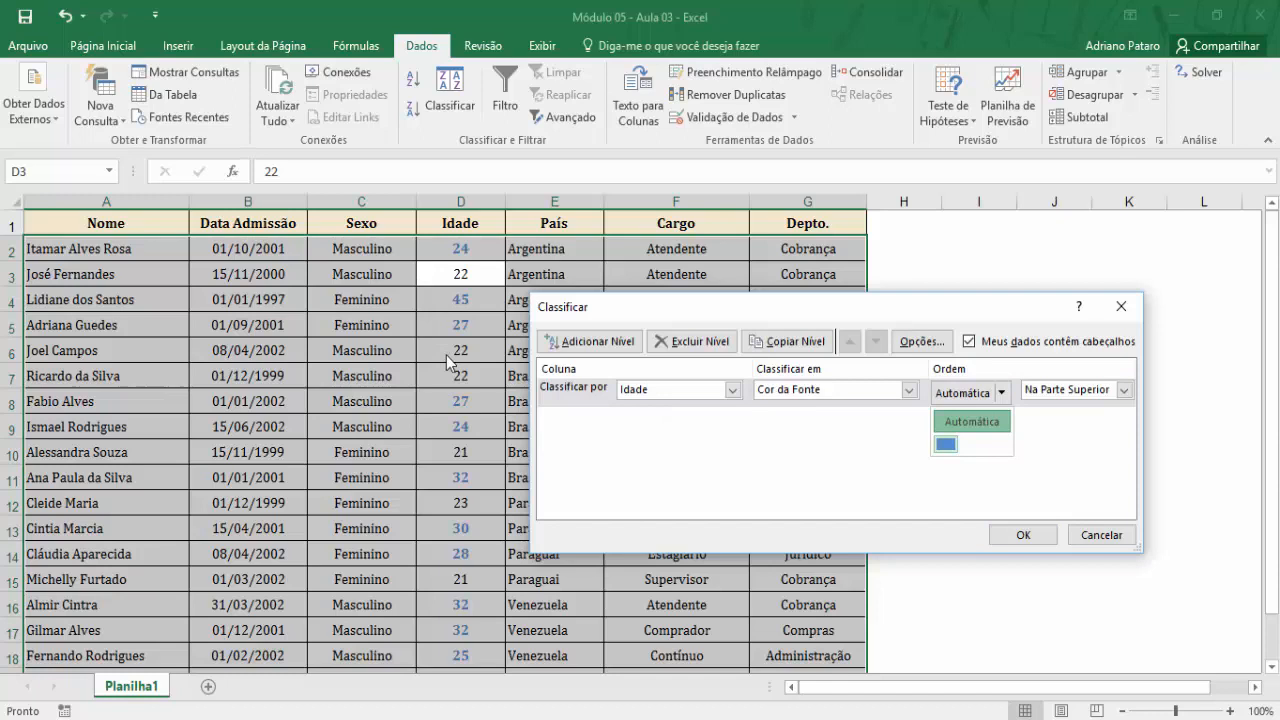
{"action": "left_click", "coordinate": [945, 444]}
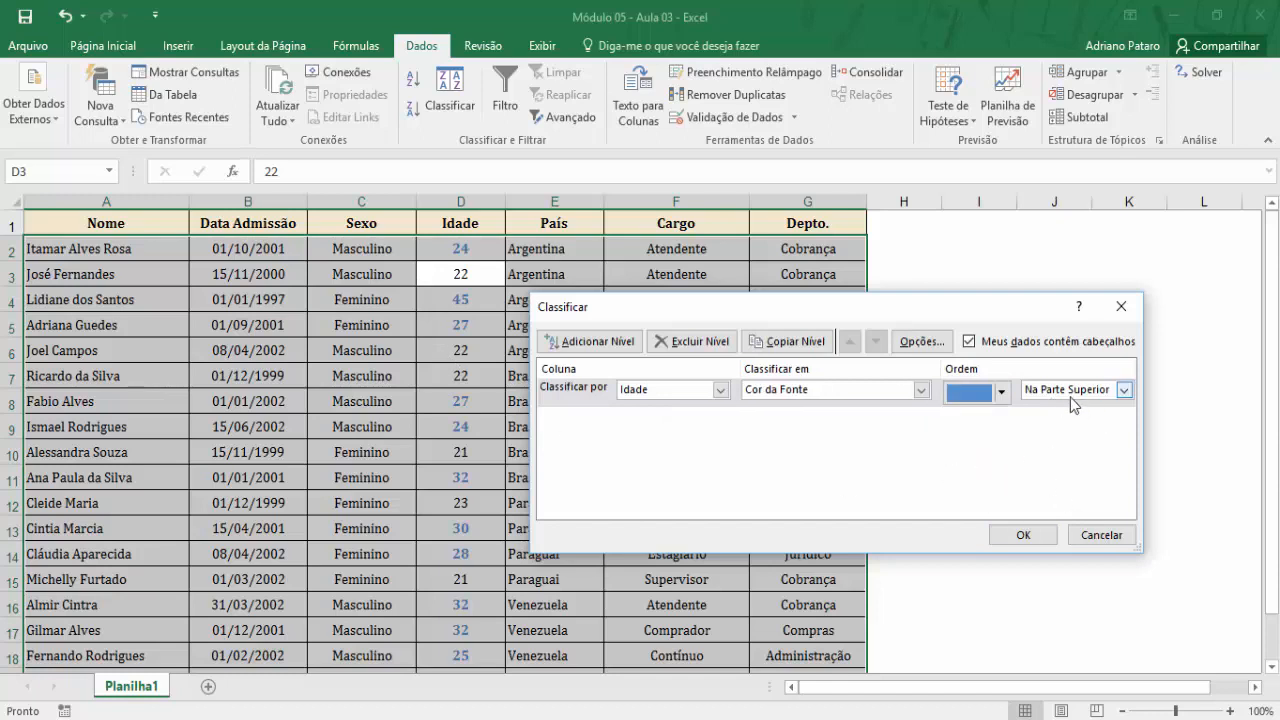
{"action": "left_click", "coordinate": [1024, 537]}
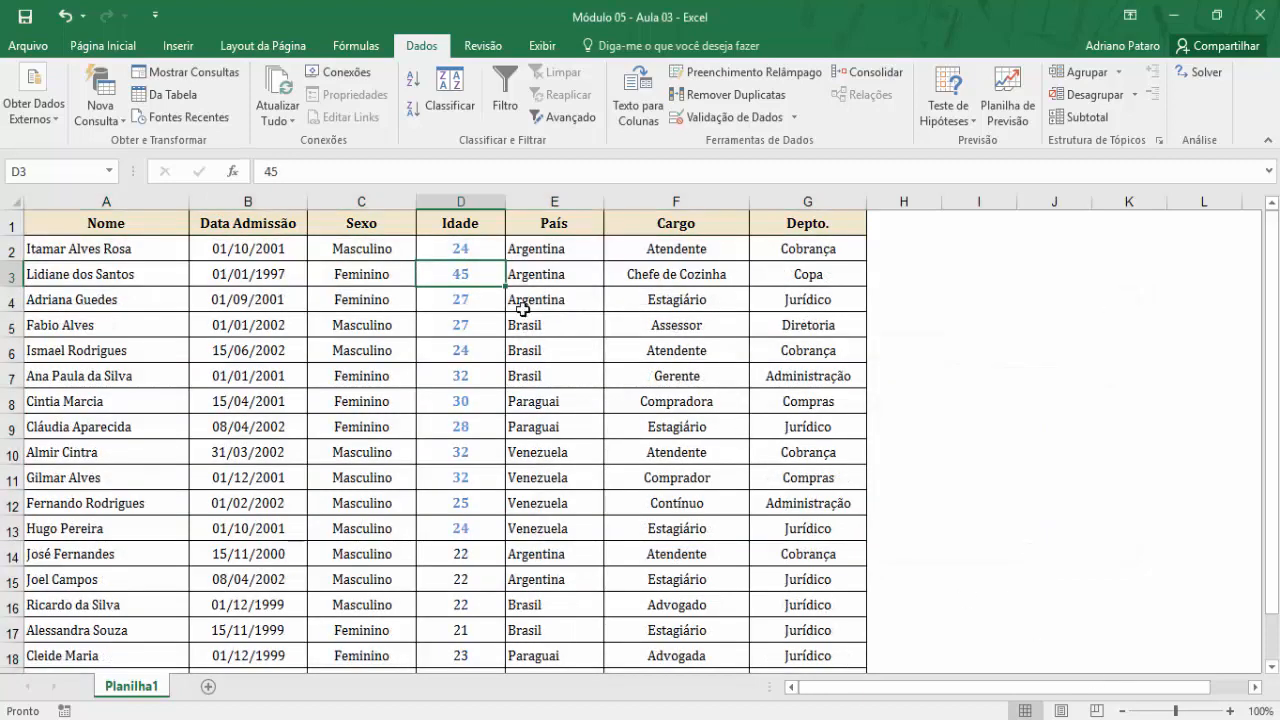
Check in the Idade column how the blue ages and the ages in automatic font colour are grouped, and whether the blue ones follow numeric order
{"action": "left_click_drag", "start_coordinate": [480, 251], "coordinate": [476, 524]}
{"action": "left_click", "coordinate": [601, 399]}
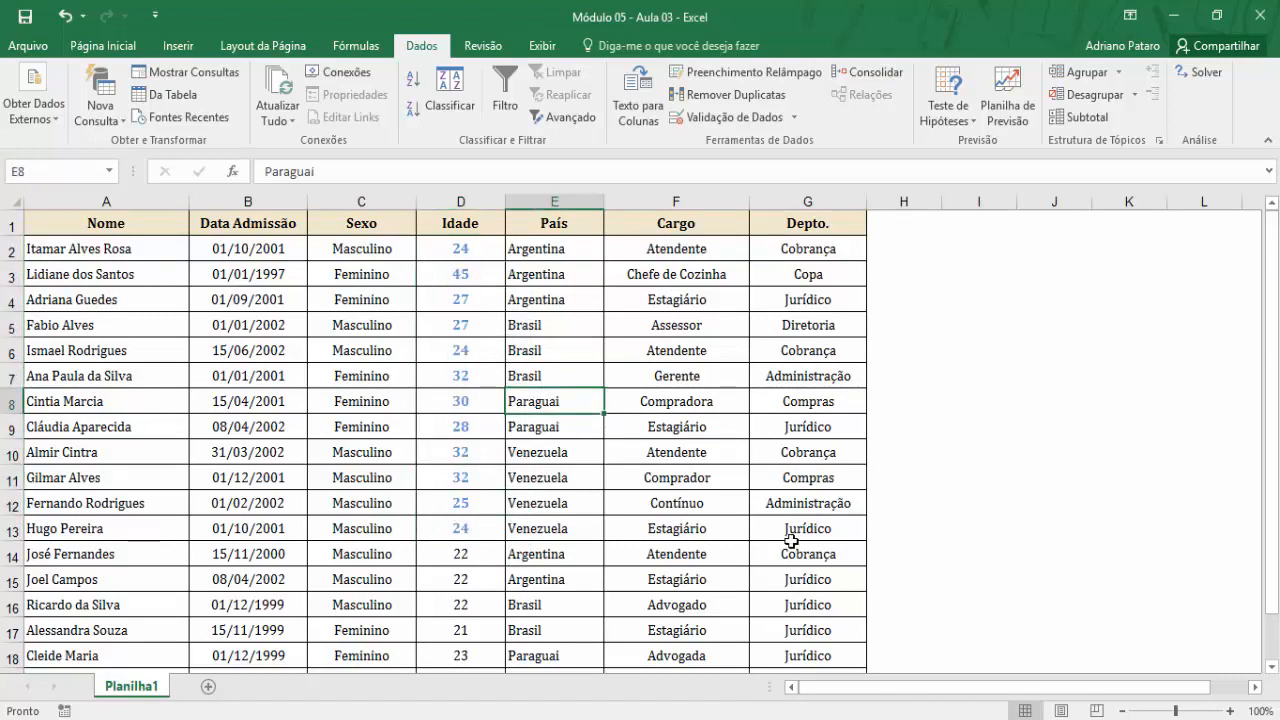
{"action": "left_click", "coordinate": [474, 250]}
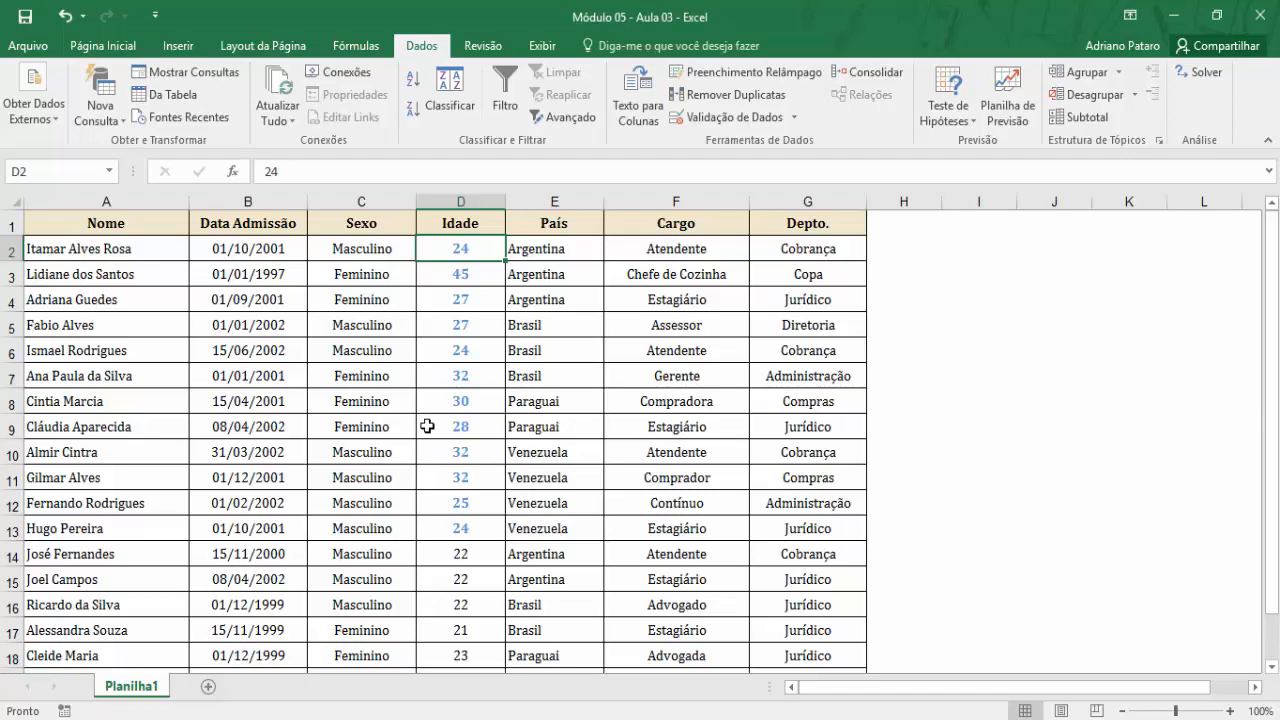
{"action": "scroll", "coordinate": [507, 448], "scroll_direction": "down", "scroll_amount": 1}
{"action": "scroll", "coordinate": [505, 500], "scroll_direction": "up", "scroll_amount": 1}
{"action": "scroll", "coordinate": [500, 553], "scroll_direction": "down", "scroll_amount": 1}
{"action": "left_click_drag", "start_coordinate": [466, 480], "coordinate": [472, 628]}
{"action": "scroll", "coordinate": [470, 500], "scroll_direction": "up", "scroll_amount": 1}
{"action": "left_click", "coordinate": [480, 342]}
{"action": "left_click", "coordinate": [468, 264]}
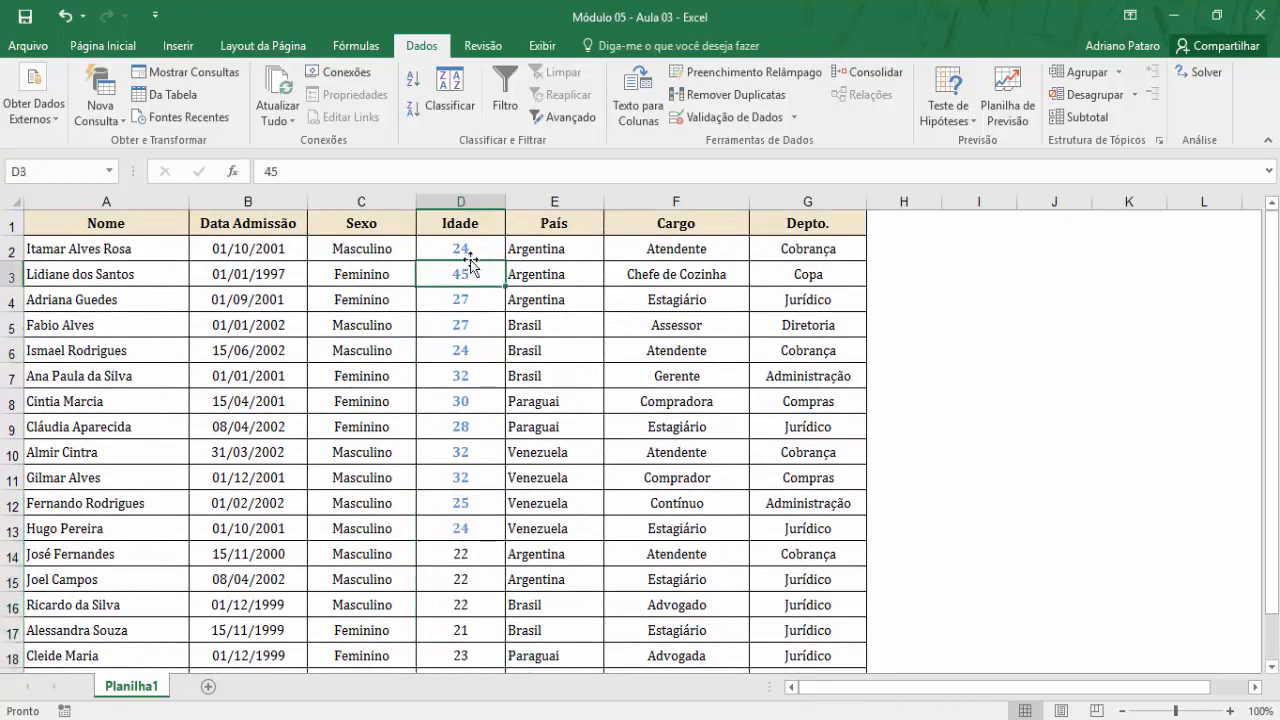
{"action": "left_click_drag", "start_coordinate": [466, 250], "coordinate": [466, 530]}
{"action": "left_click", "coordinate": [469, 300]}
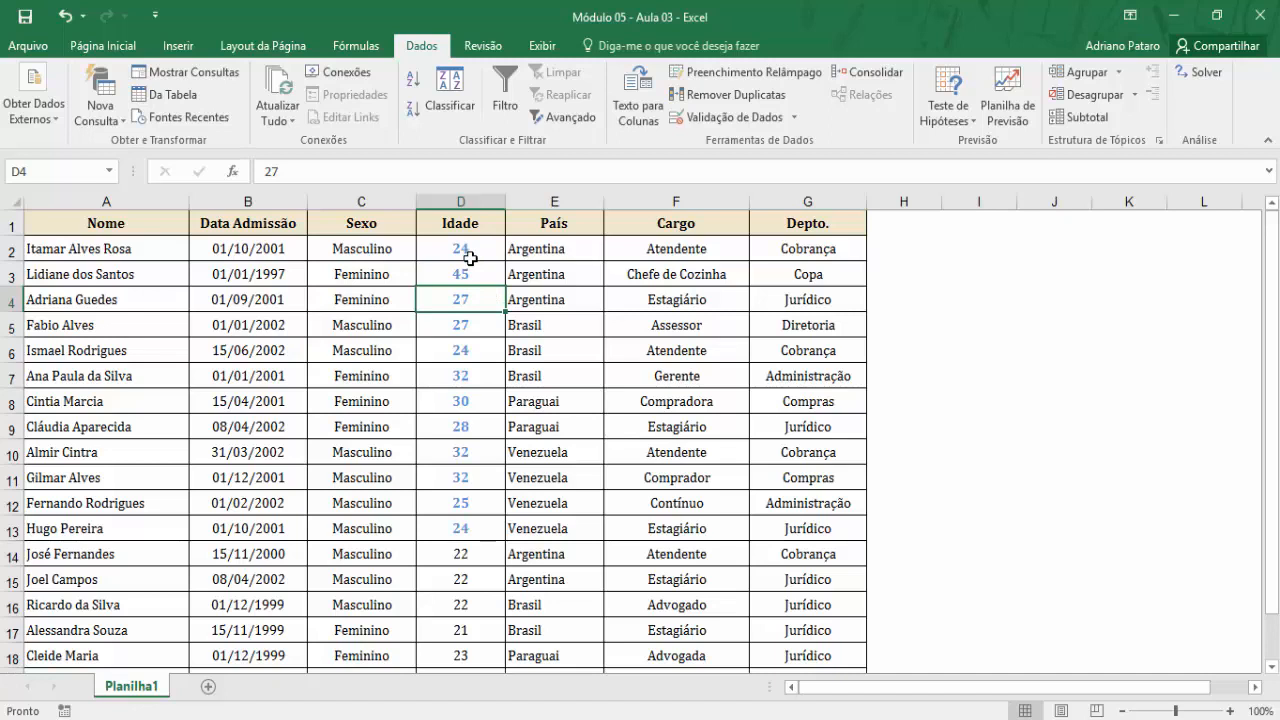
Check how the País values are ordered within the sorted table, and look over the column headers from Nome to Depto
{"action": "left_click", "coordinate": [441, 227]}
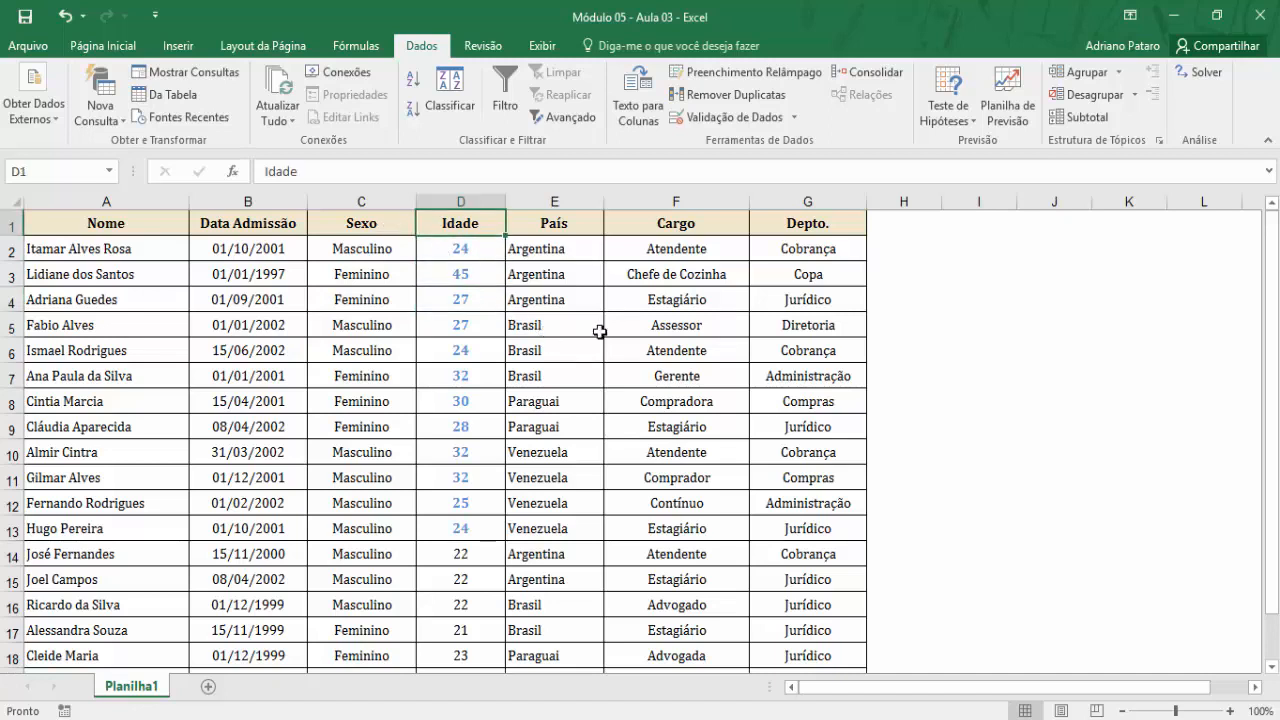
{"action": "left_click", "coordinate": [555, 228]}
{"action": "left_click", "coordinate": [695, 232]}
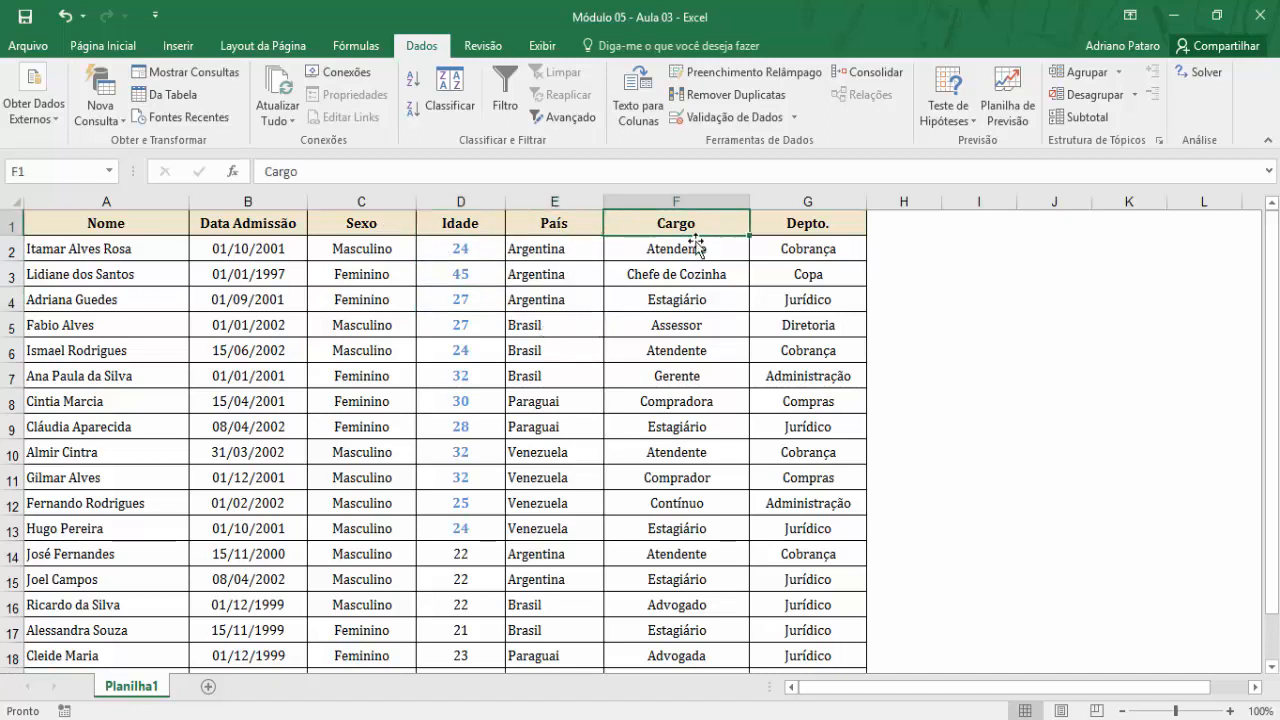
{"action": "left_click_drag", "start_coordinate": [545, 250], "coordinate": [554, 570]}
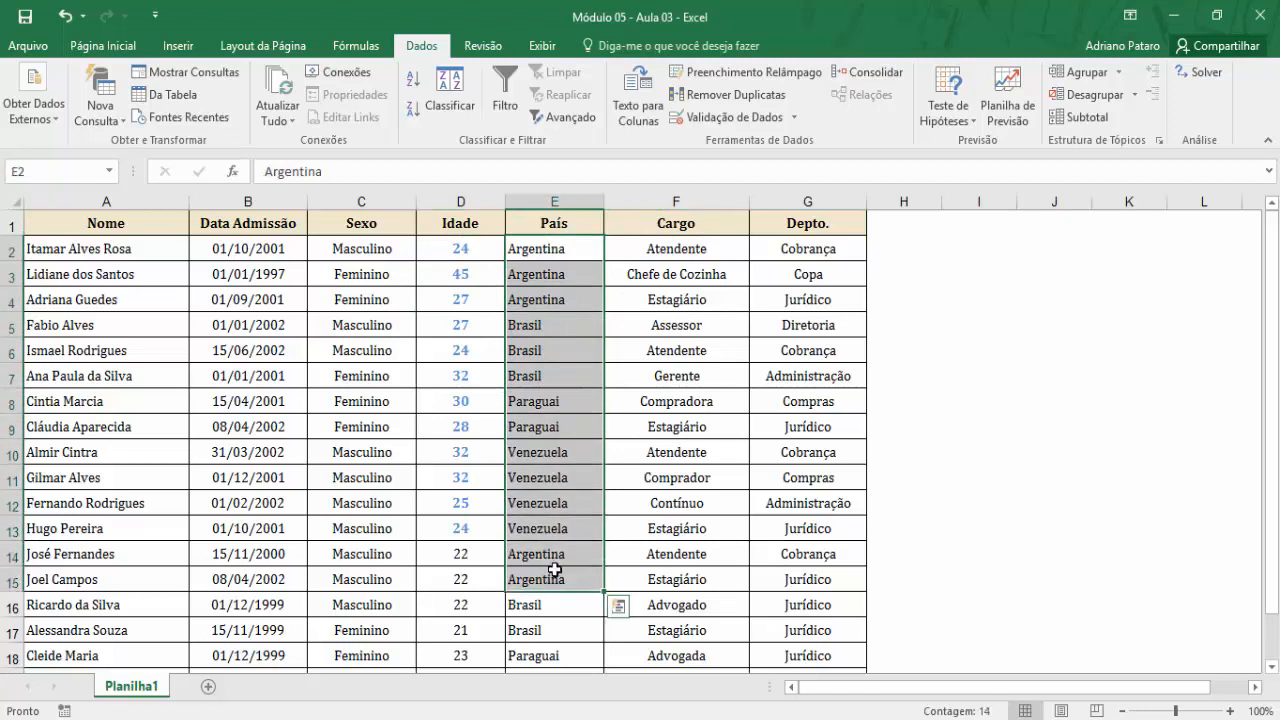
{"action": "left_click", "coordinate": [443, 375]}
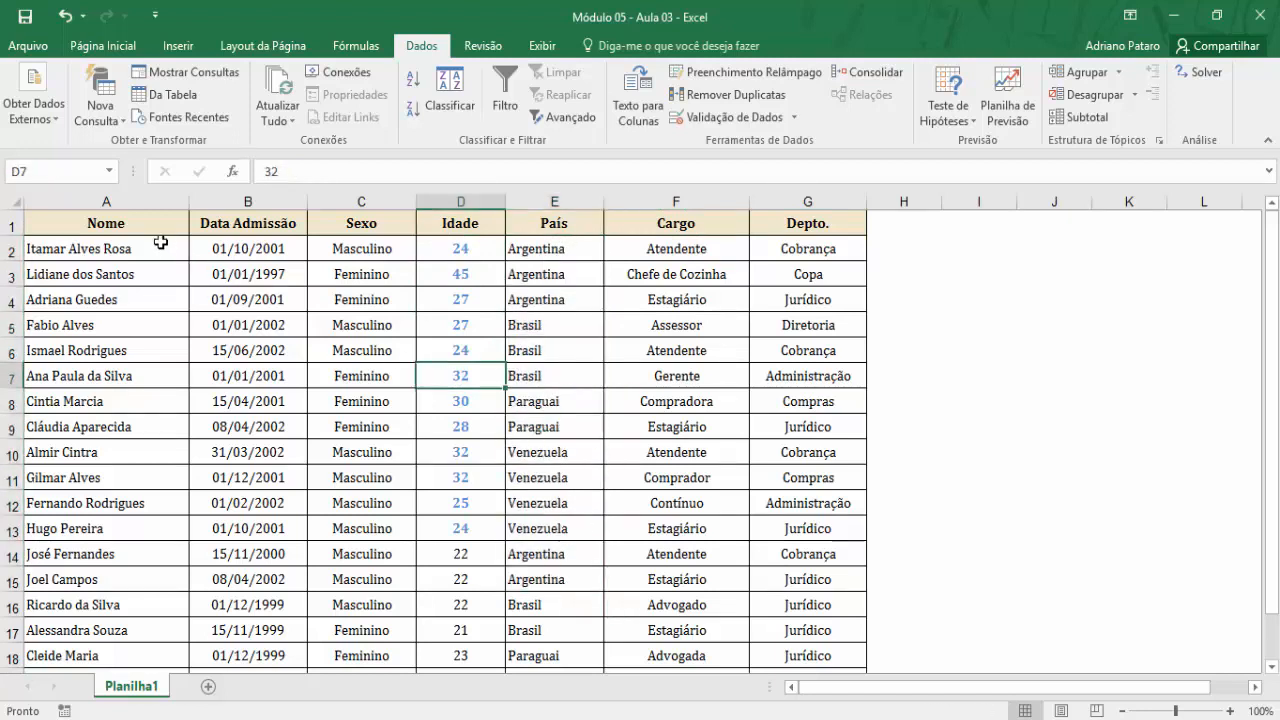
{"action": "left_click_drag", "start_coordinate": [138, 224], "coordinate": [803, 206]}
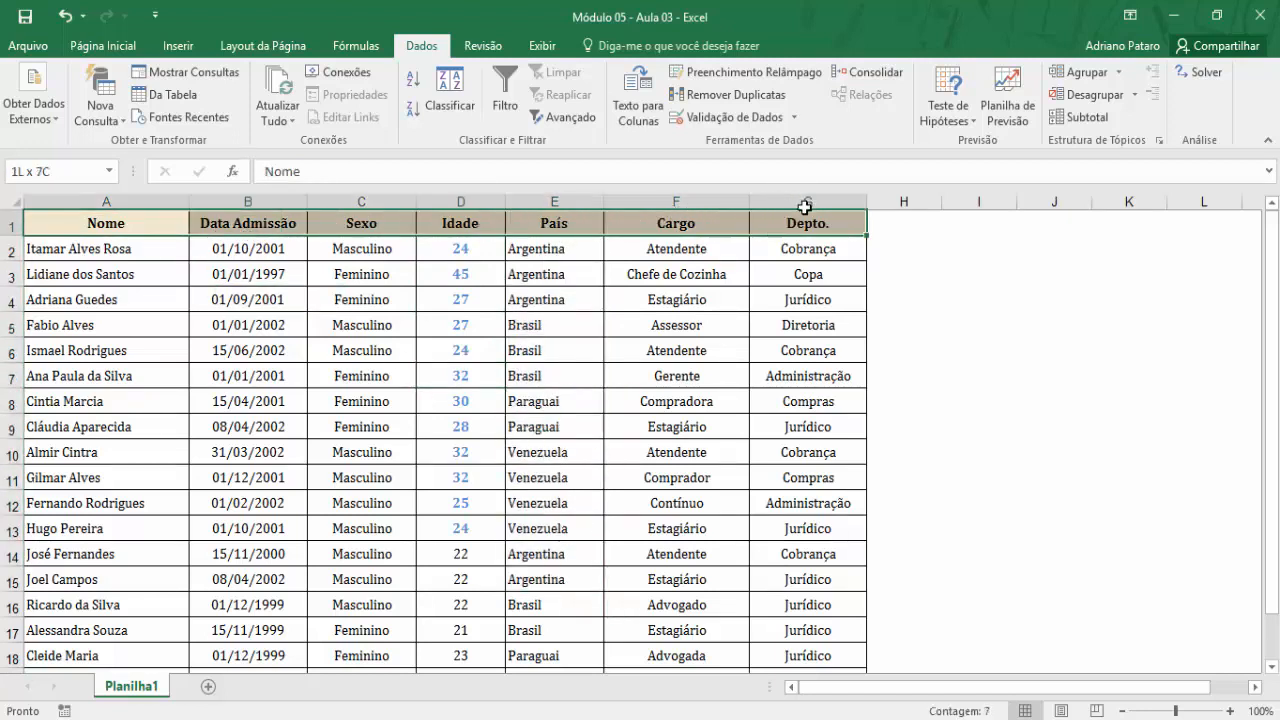
{"action": "left_click", "coordinate": [200, 277]}
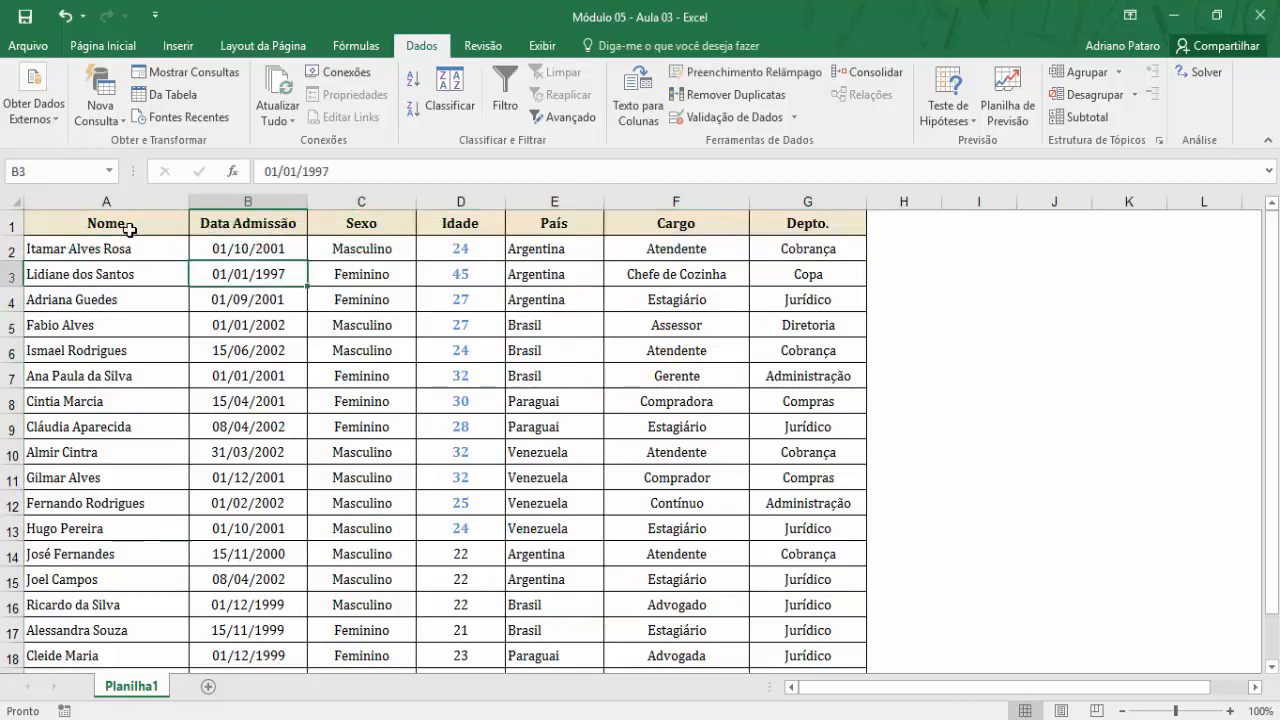
Compare how the headers run across row 1 from Nome to Depto. with how the values run down the Sexo column
{"action": "left_click_drag", "start_coordinate": [129, 227], "coordinate": [793, 218]}
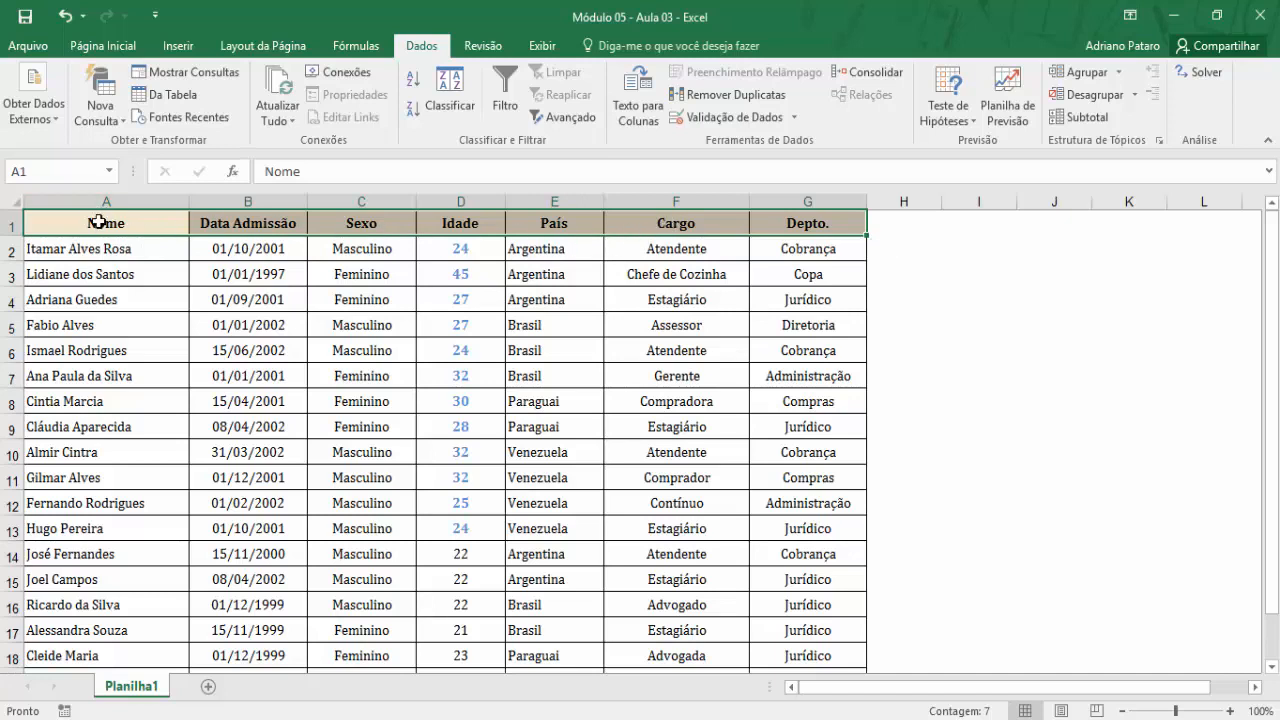
{"action": "left_click", "coordinate": [298, 252]}
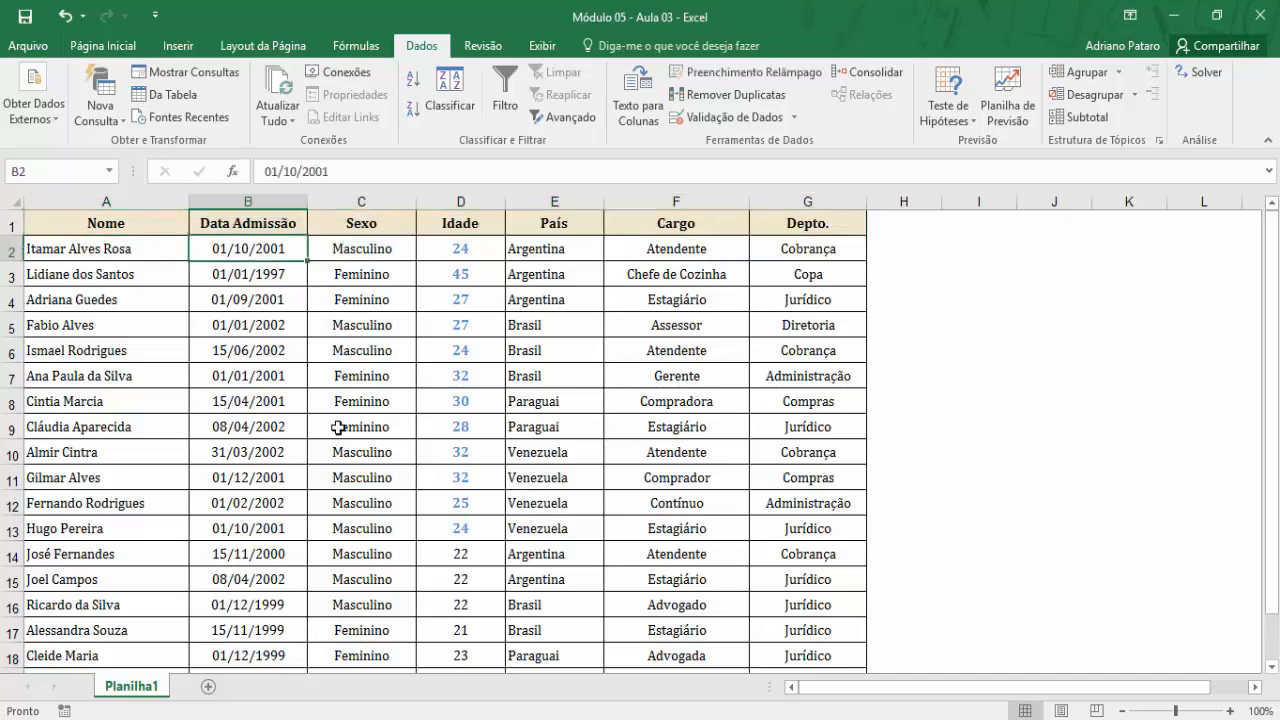
{"action": "left_click", "coordinate": [136, 227]}
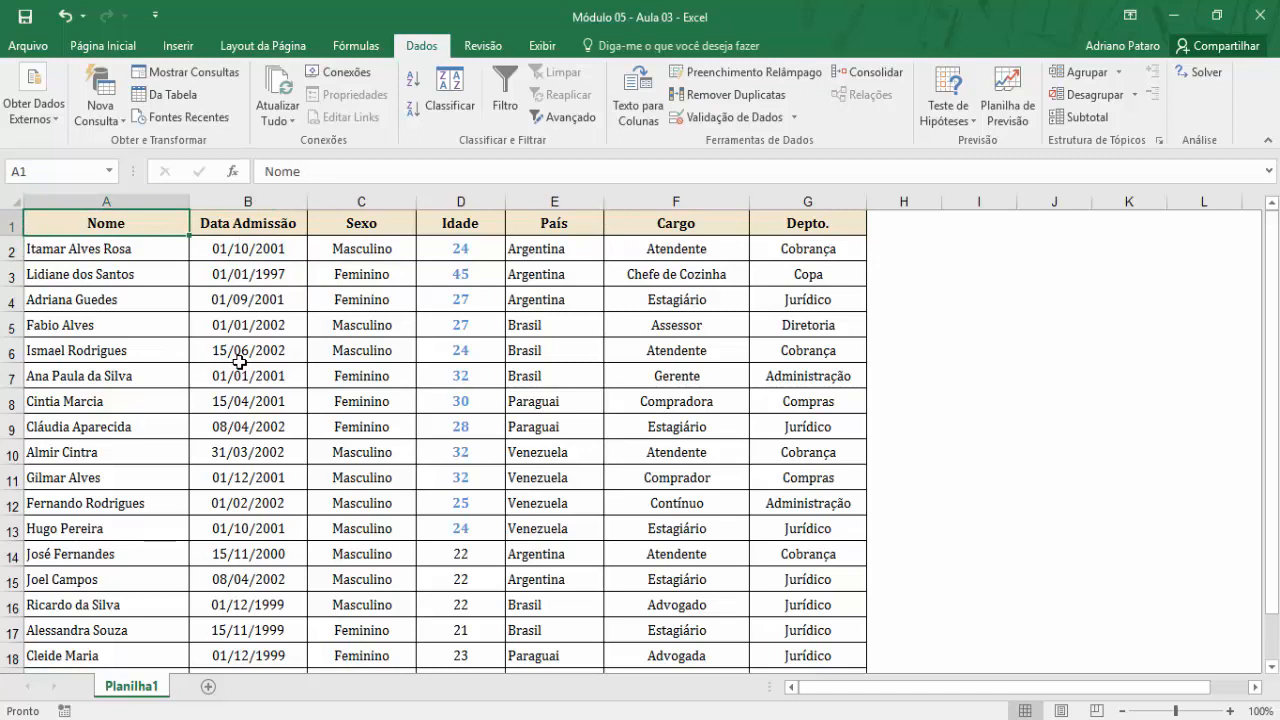
{"action": "left_click_drag", "start_coordinate": [191, 223], "coordinate": [690, 224]}
{"action": "left_click_drag", "start_coordinate": [408, 256], "coordinate": [420, 565]}
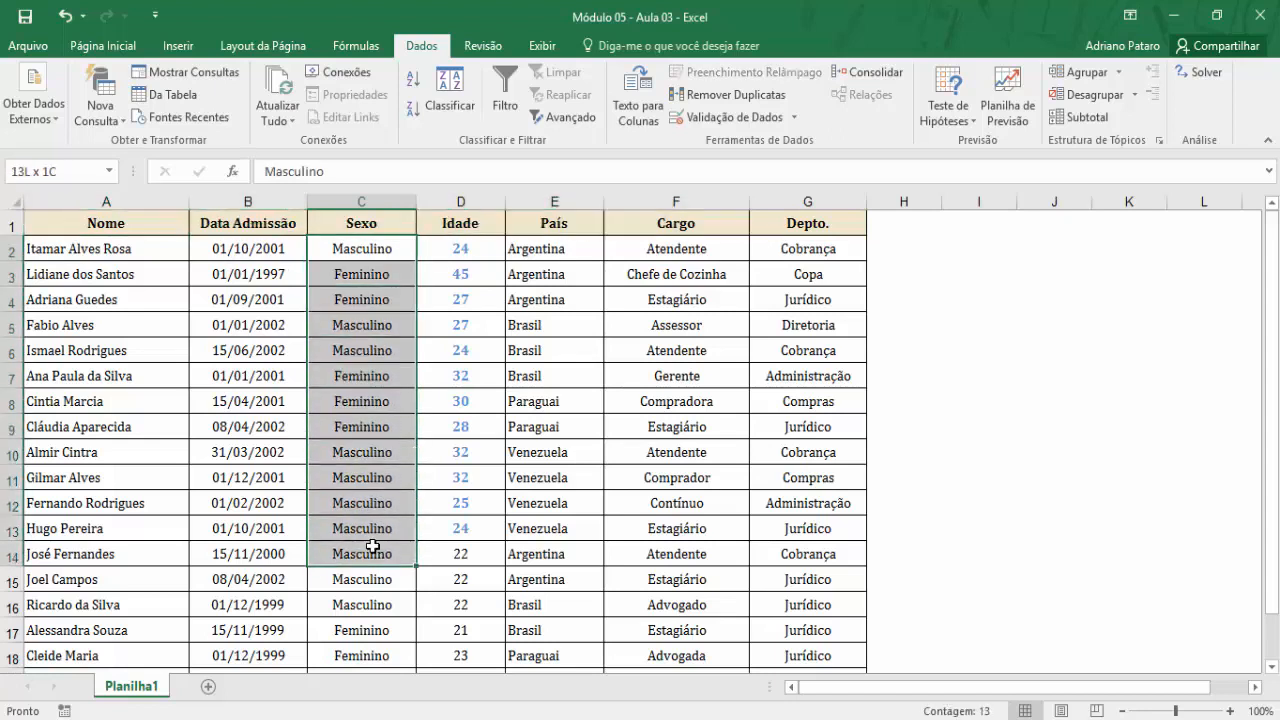
{"action": "left_click", "coordinate": [212, 280]}
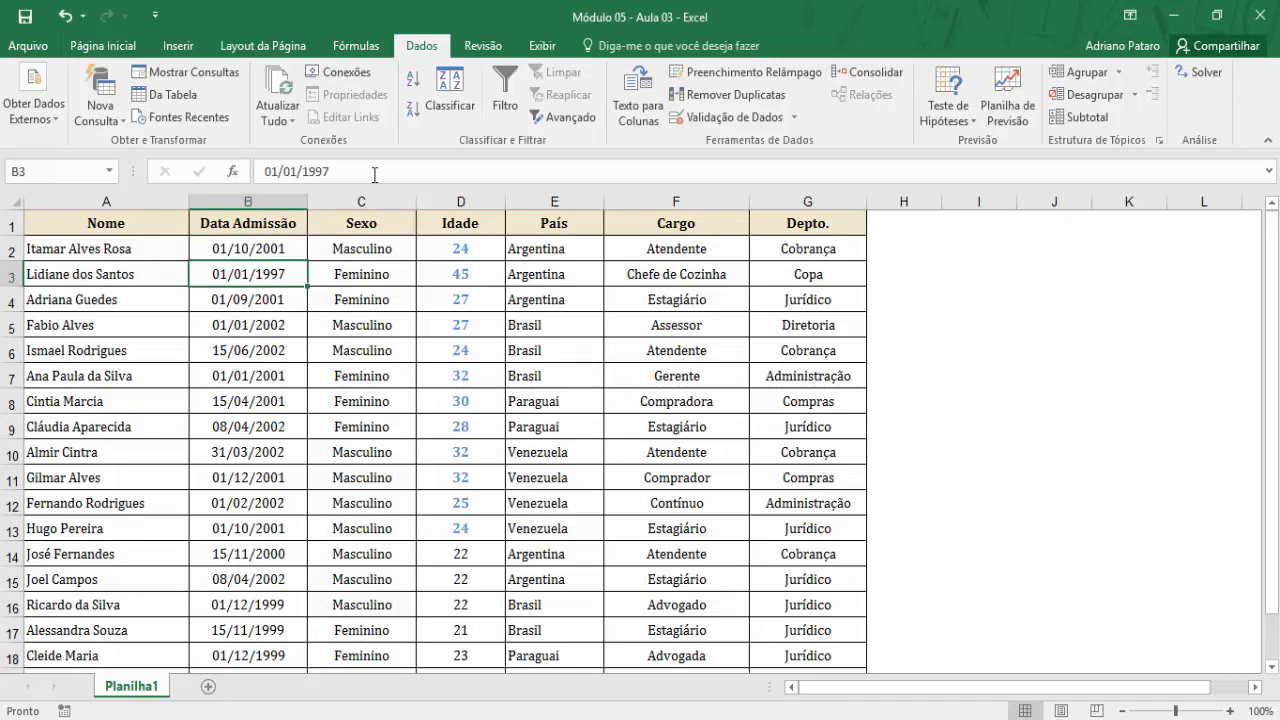
Open the custom sort settings for the employee table and set the sort orientation to Da esquerda para a direita
{"action": "left_click", "coordinate": [463, 91]}
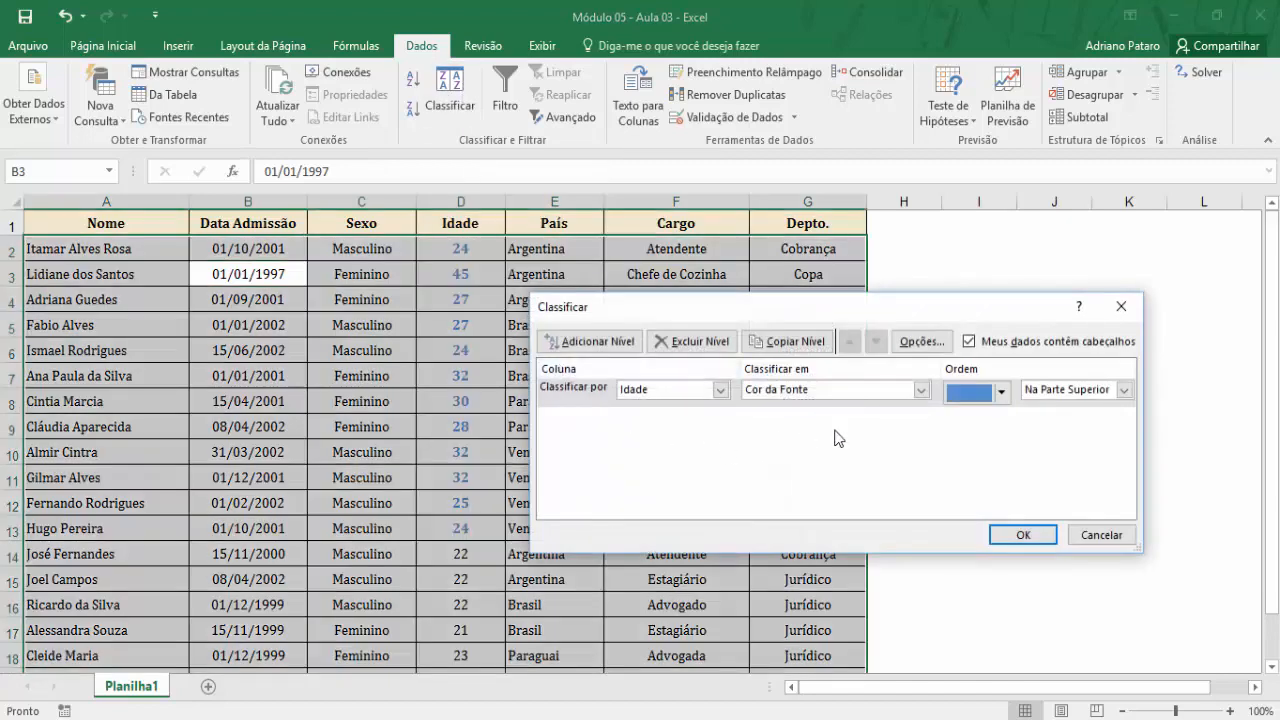
{"action": "left_click", "coordinate": [930, 347]}
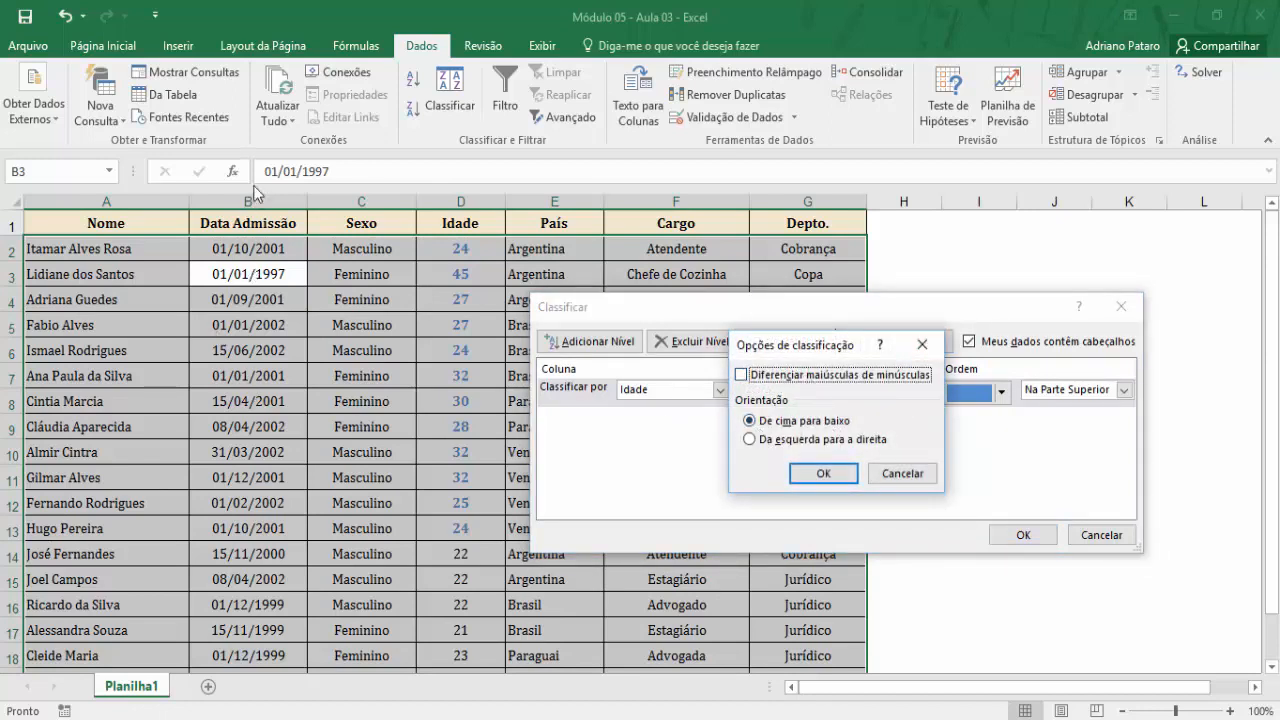
{"action": "left_click", "coordinate": [749, 439]}
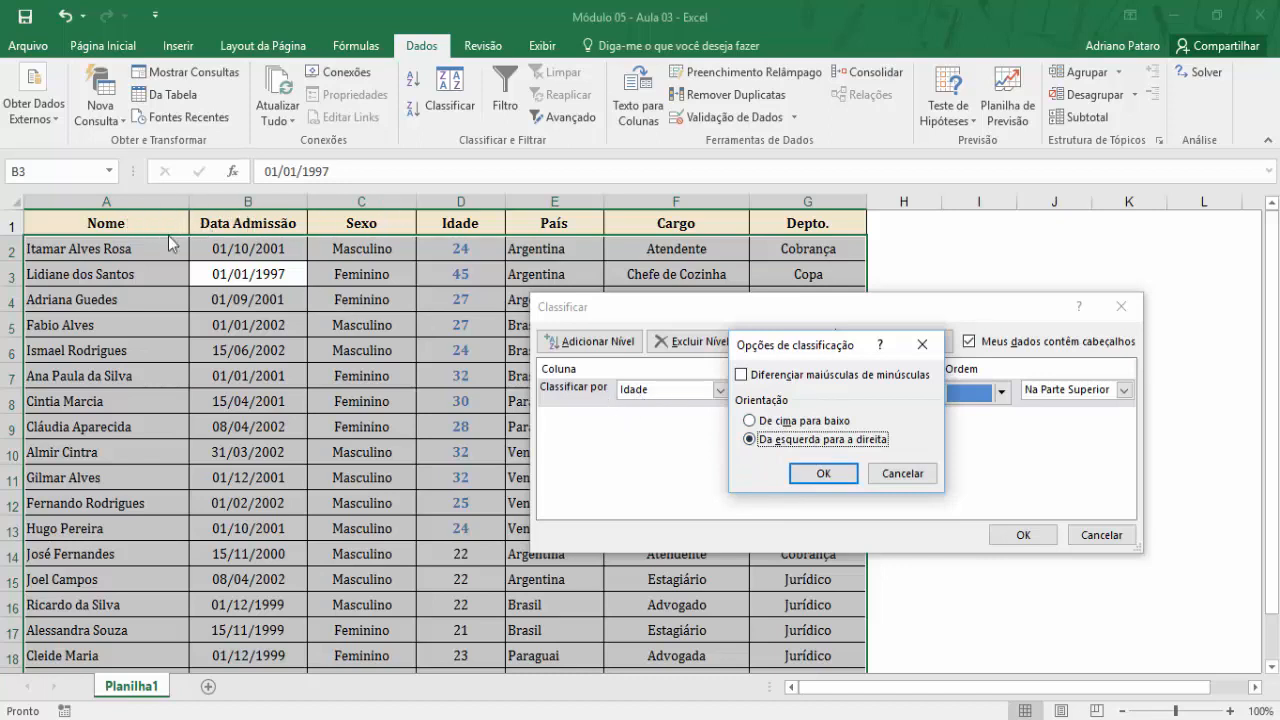
{"action": "left_click", "coordinate": [838, 477]}
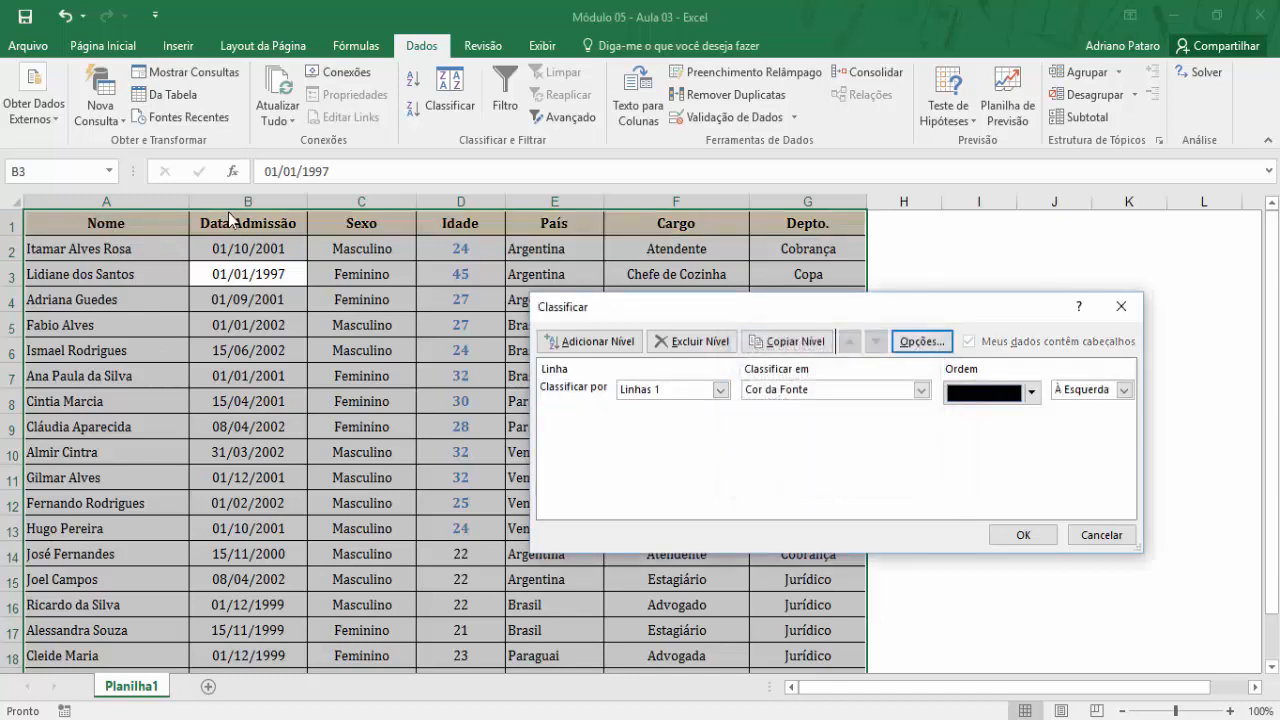
Sort the table's columns by Linhas 1 on Valores in the order De A a Z, and apply the sort
{"action": "left_click", "coordinate": [720, 390]}
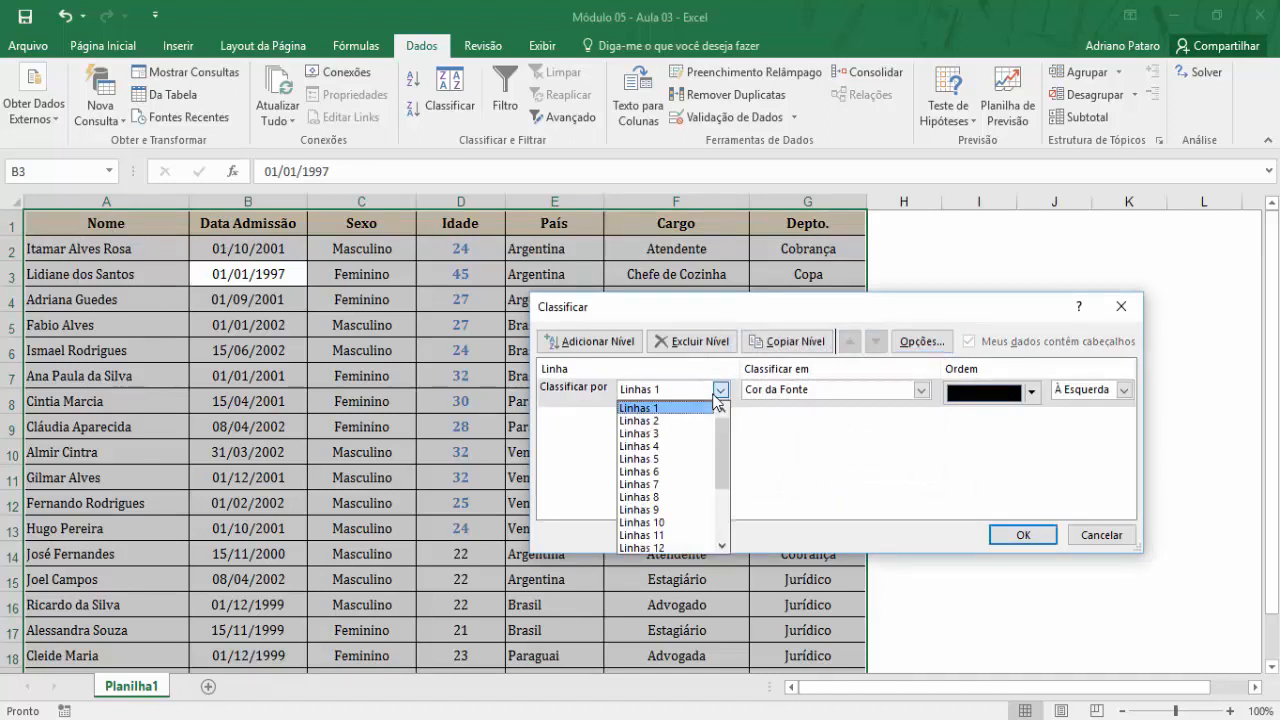
{"action": "left_click_drag", "start_coordinate": [727, 450], "coordinate": [723, 418]}
{"action": "left_click", "coordinate": [783, 456]}
{"action": "left_click", "coordinate": [721, 391]}
{"action": "left_click", "coordinate": [684, 409]}
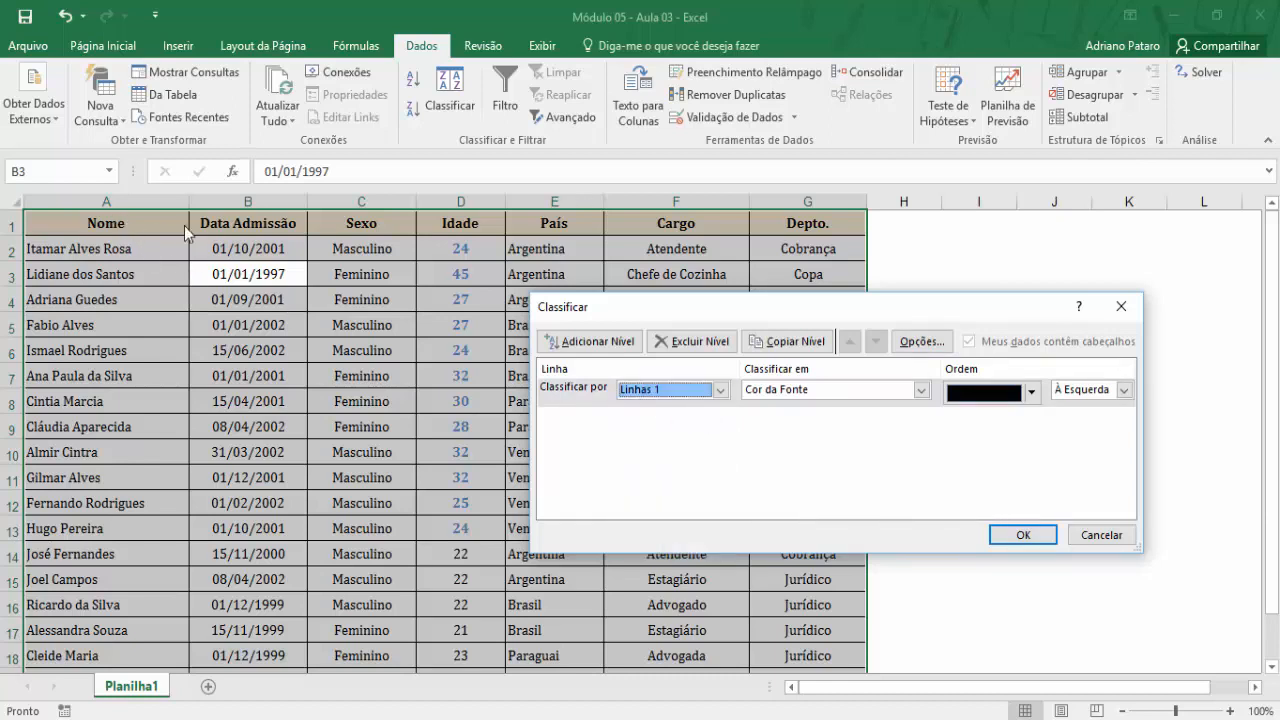
{"action": "left_click", "coordinate": [921, 389]}
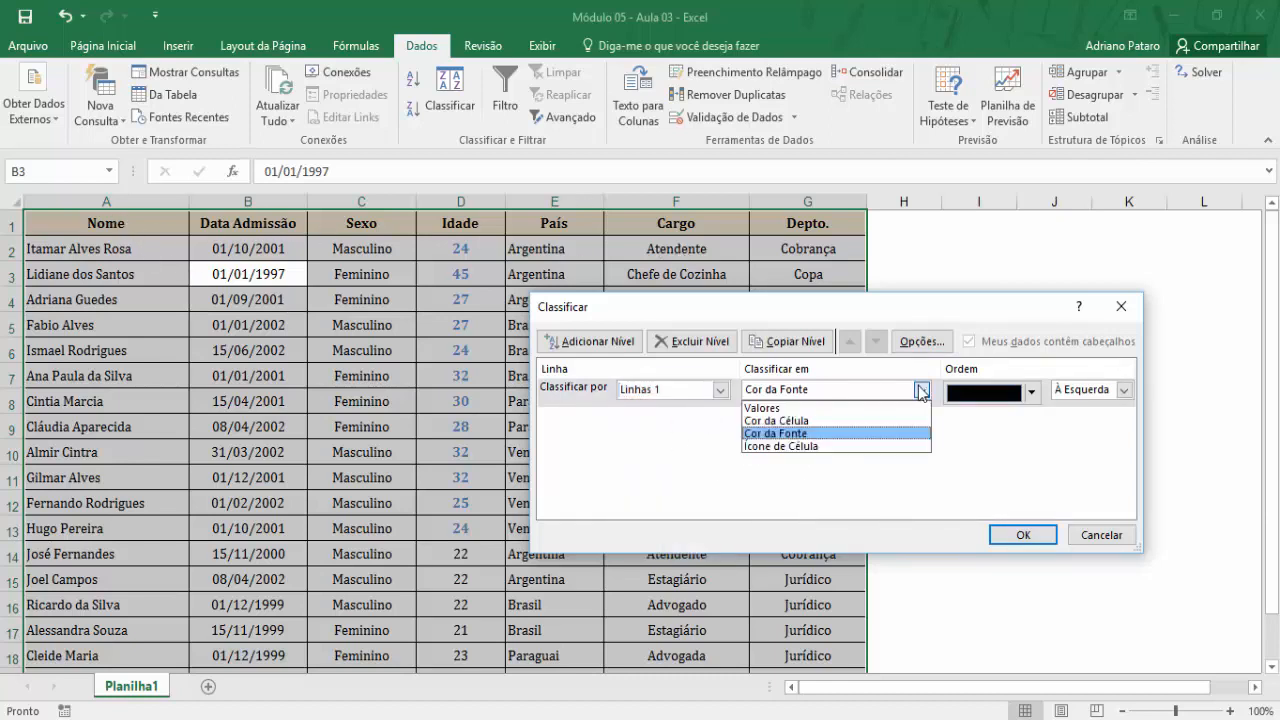
{"action": "left_click", "coordinate": [873, 409]}
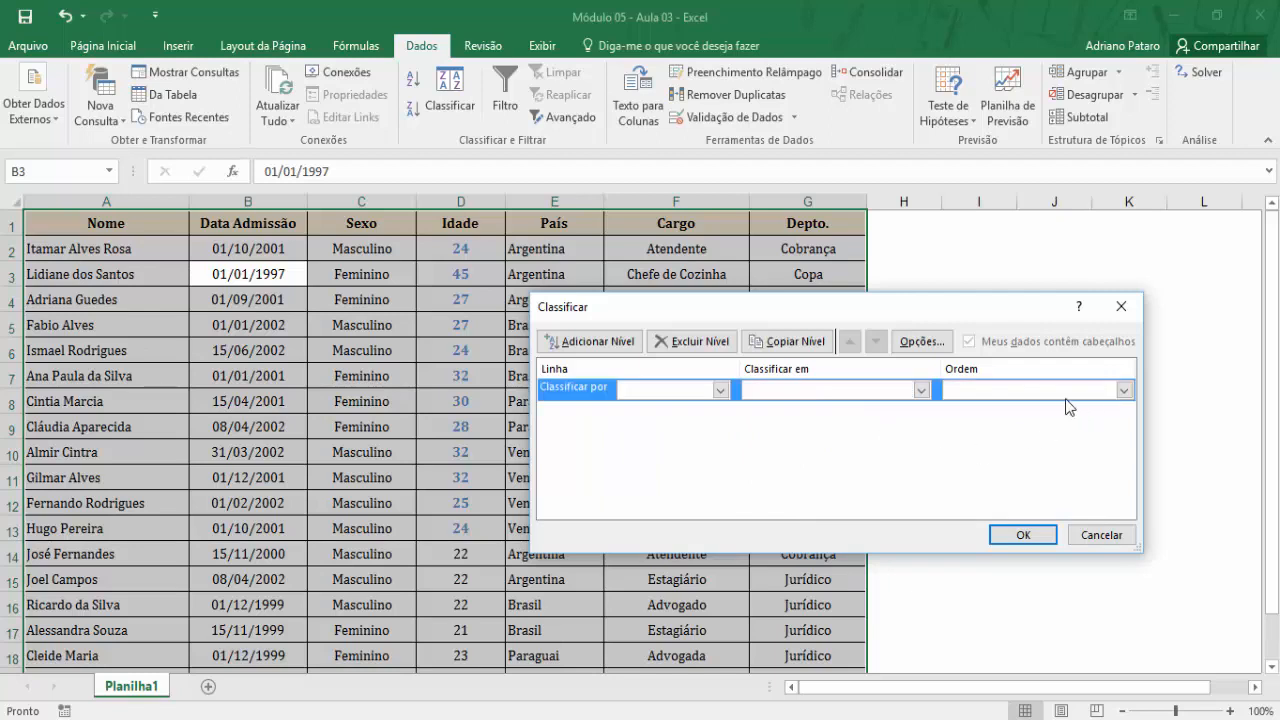
{"action": "left_click", "coordinate": [1125, 390]}
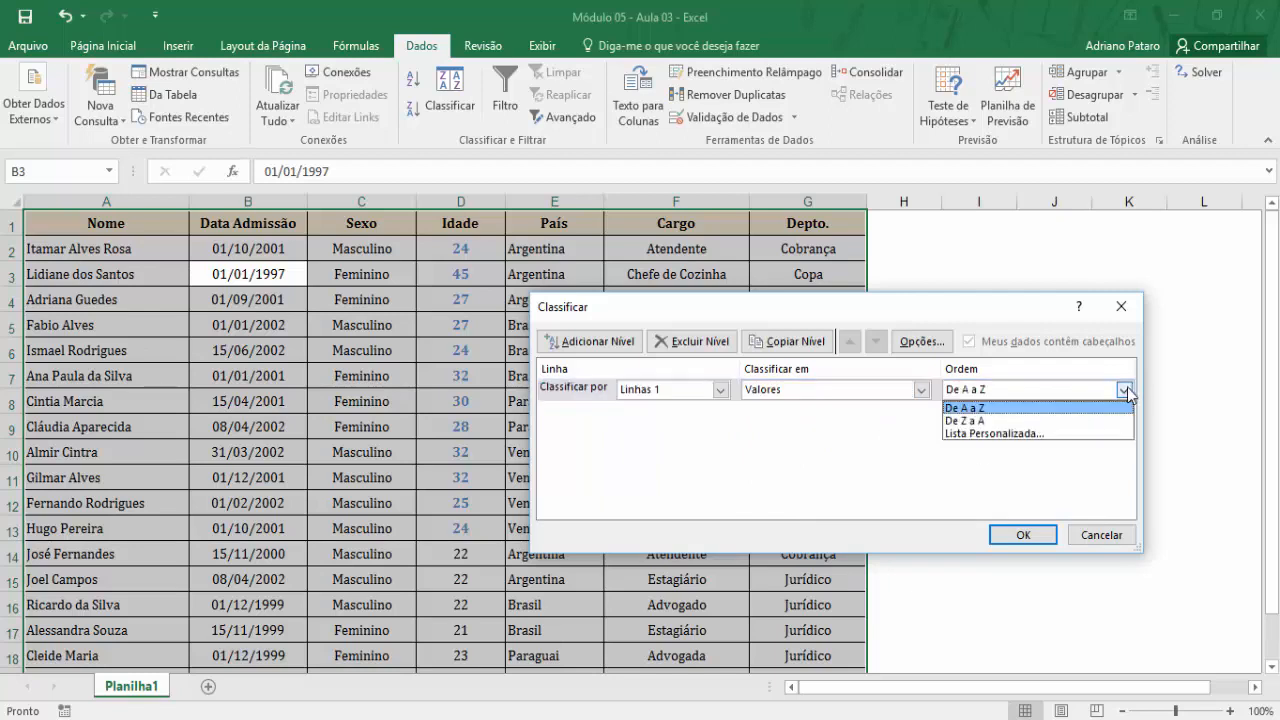
{"action": "left_click", "coordinate": [1018, 412]}
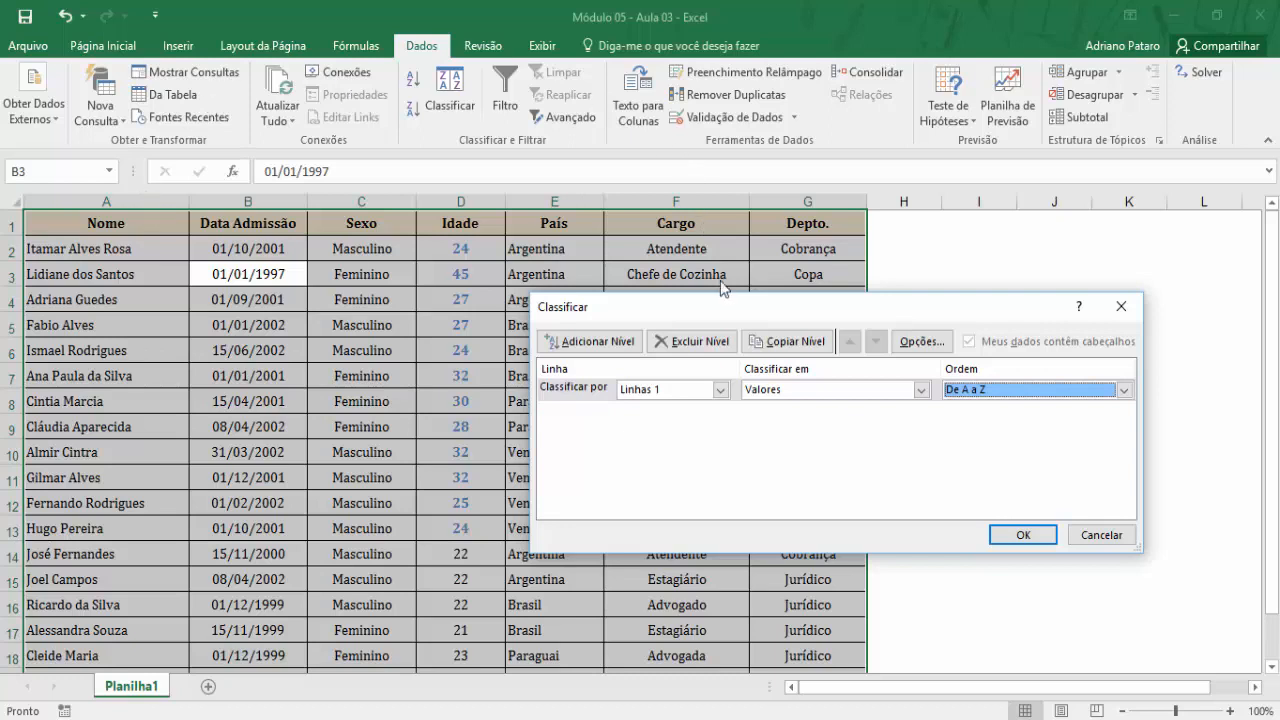
{"action": "left_click", "coordinate": [669, 394]}
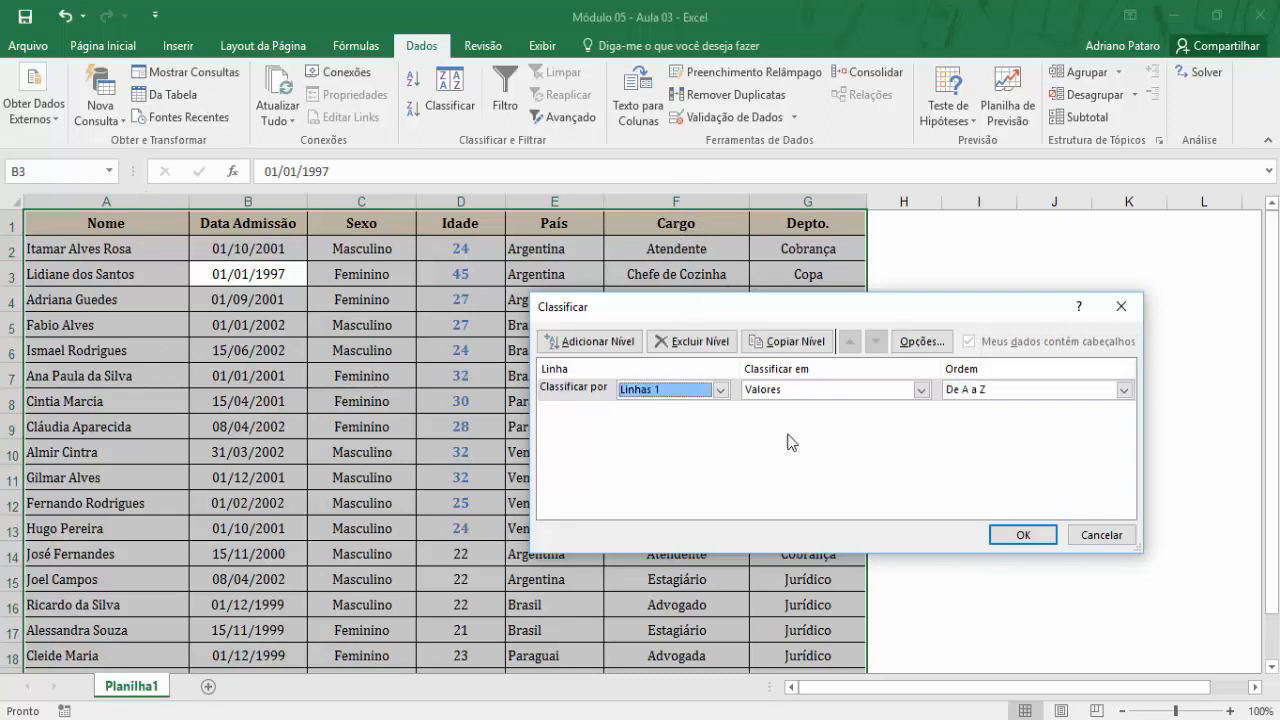
{"action": "left_click", "coordinate": [1023, 536]}
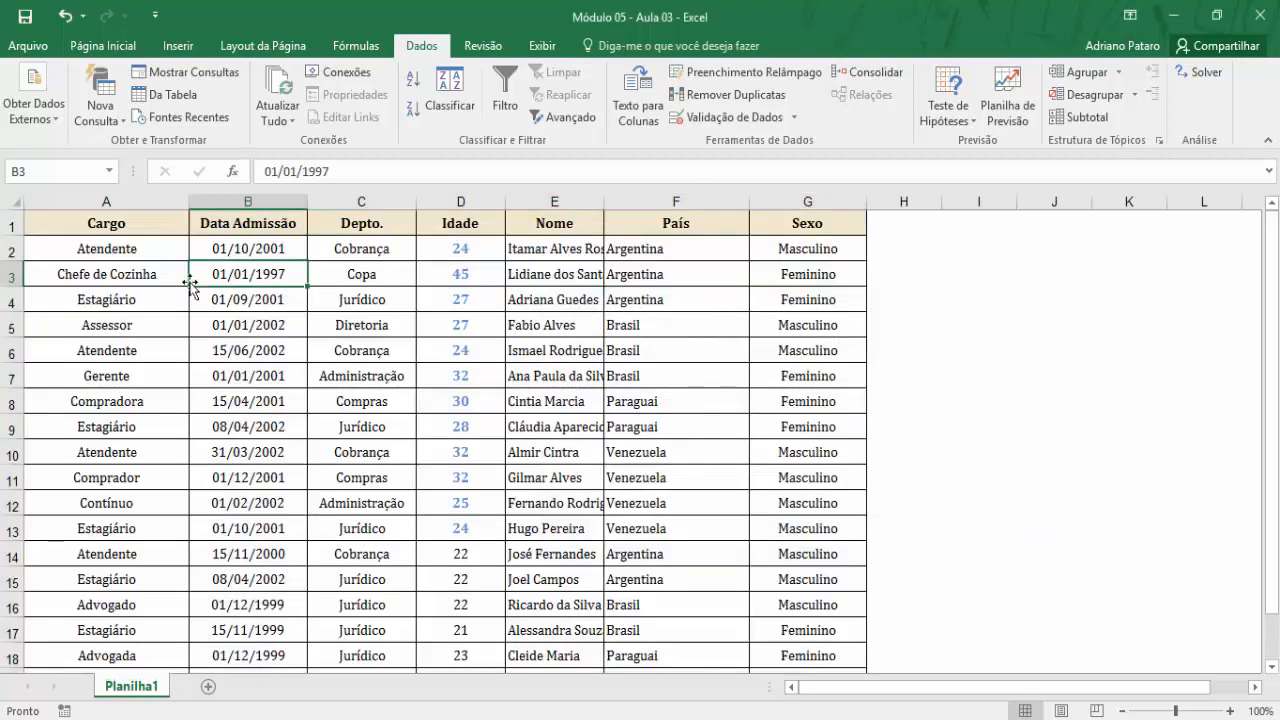
Check the order of the headers across row 1, going one by one from the first column to the last
{"action": "left_click", "coordinate": [128, 224]}
{"action": "left_click", "coordinate": [247, 221]}
{"action": "left_click", "coordinate": [155, 221]}
{"action": "left_click", "coordinate": [257, 221]}
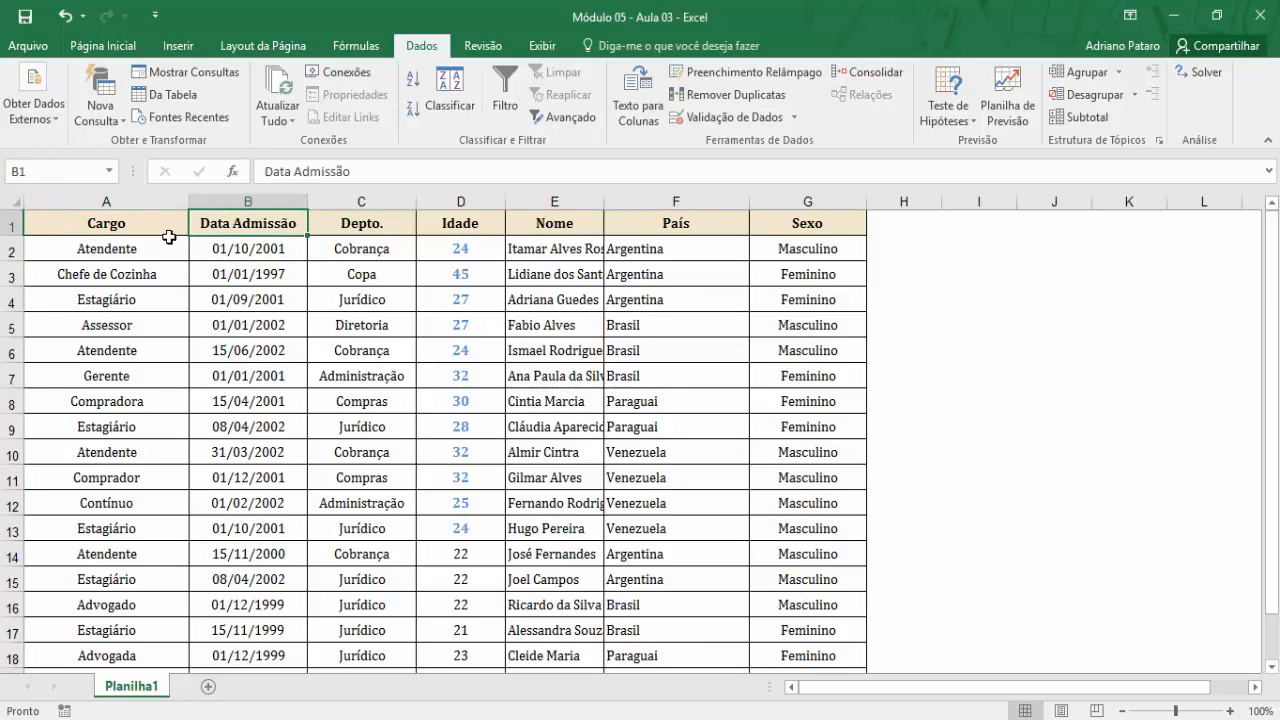
{"action": "left_click", "coordinate": [361, 226]}
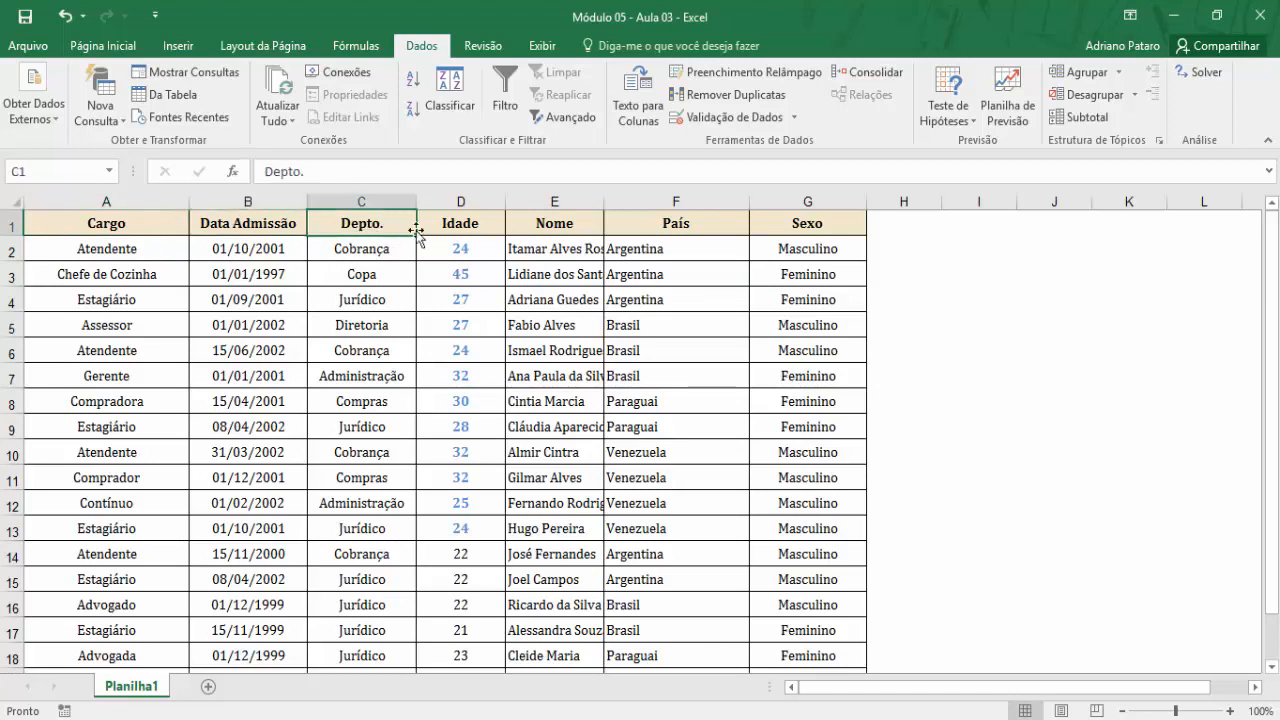
{"action": "left_click", "coordinate": [440, 223]}
{"action": "left_click", "coordinate": [552, 229]}
{"action": "left_click", "coordinate": [650, 232]}
{"action": "left_click", "coordinate": [814, 202]}
{"action": "left_click", "coordinate": [820, 220]}
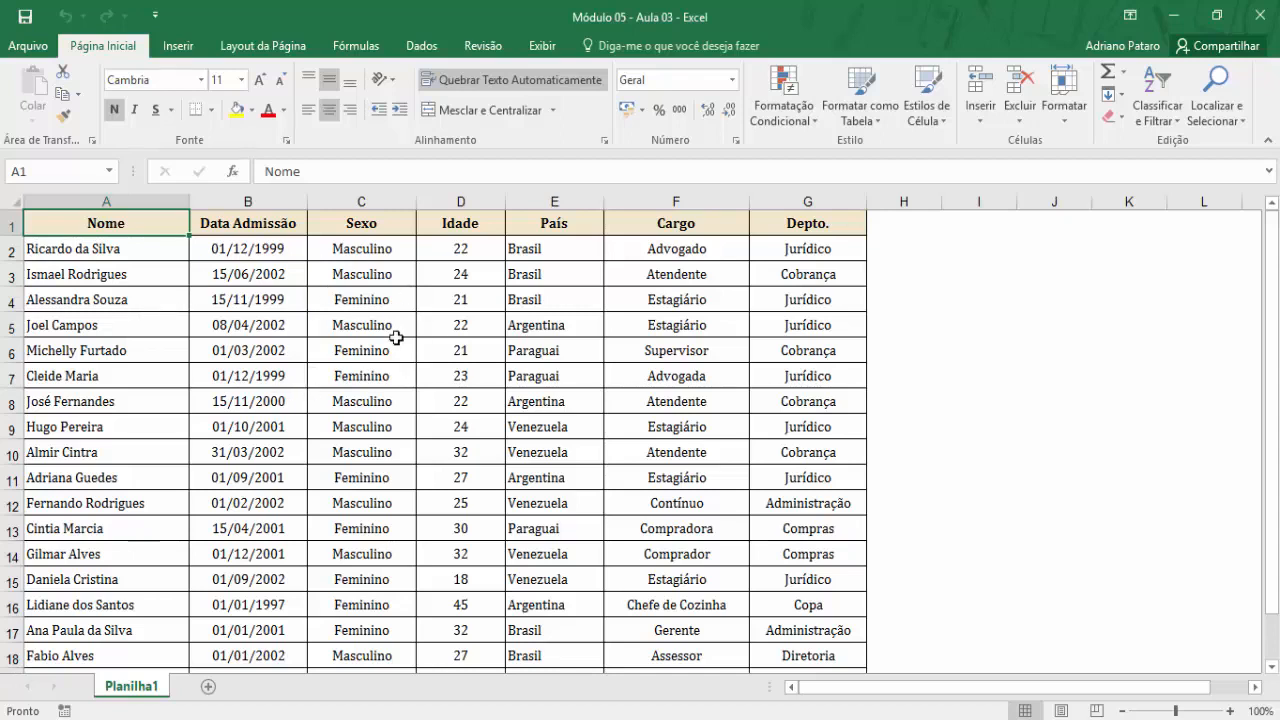
Examine which quick ascending and descending sort options are offered for the text, date and number columns of the employee table
{"action": "left_click", "coordinate": [397, 250]}
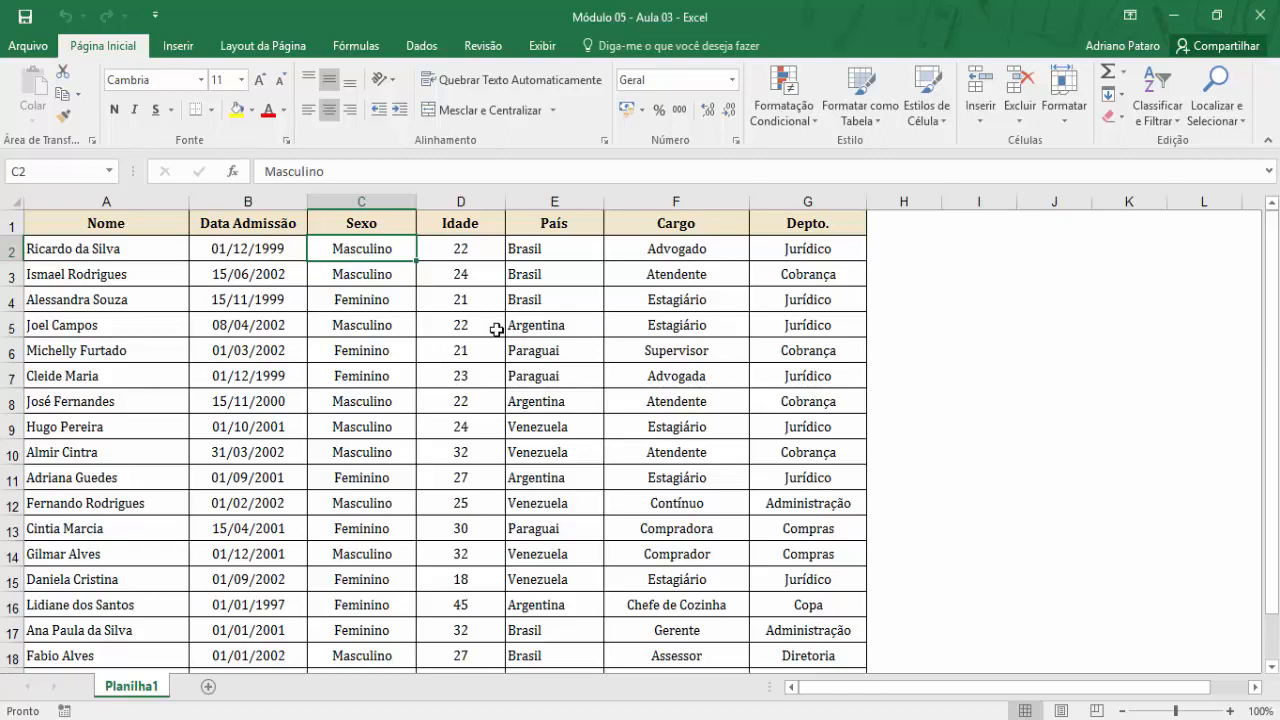
{"action": "left_click", "coordinate": [421, 48]}
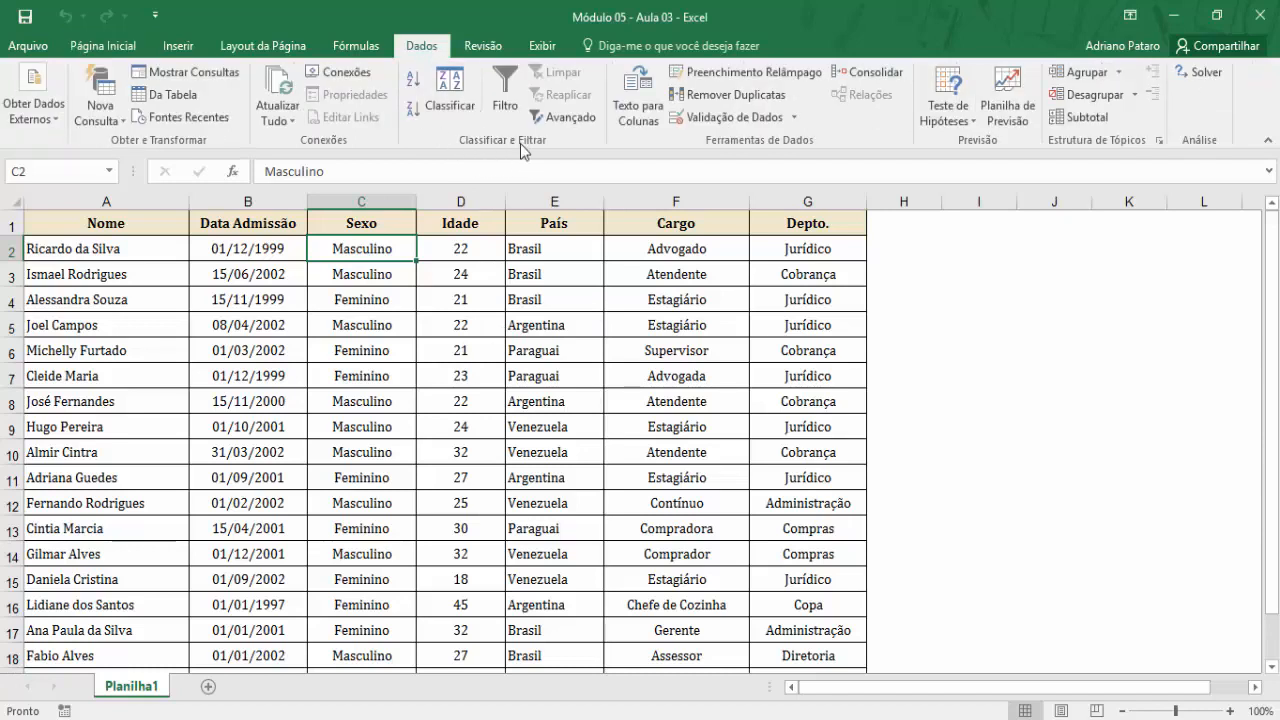
{"action": "key", "text": "Left"}
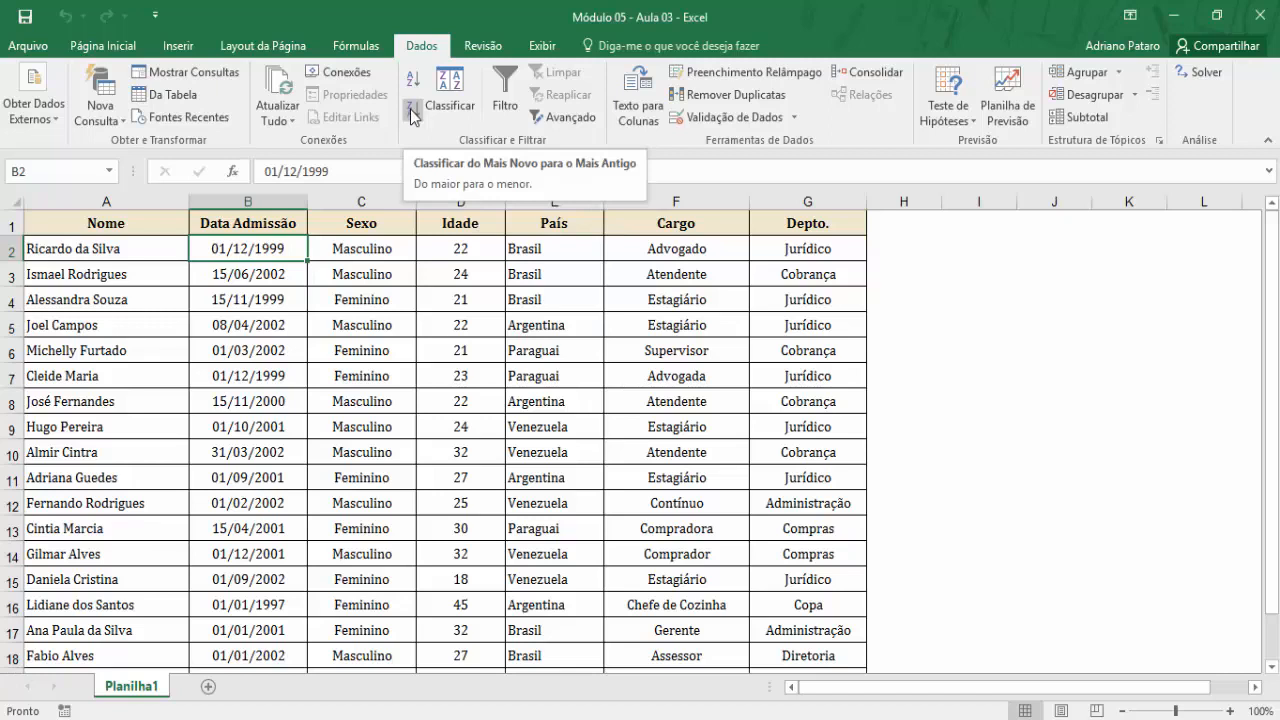
{"action": "left_click", "coordinate": [400, 346]}
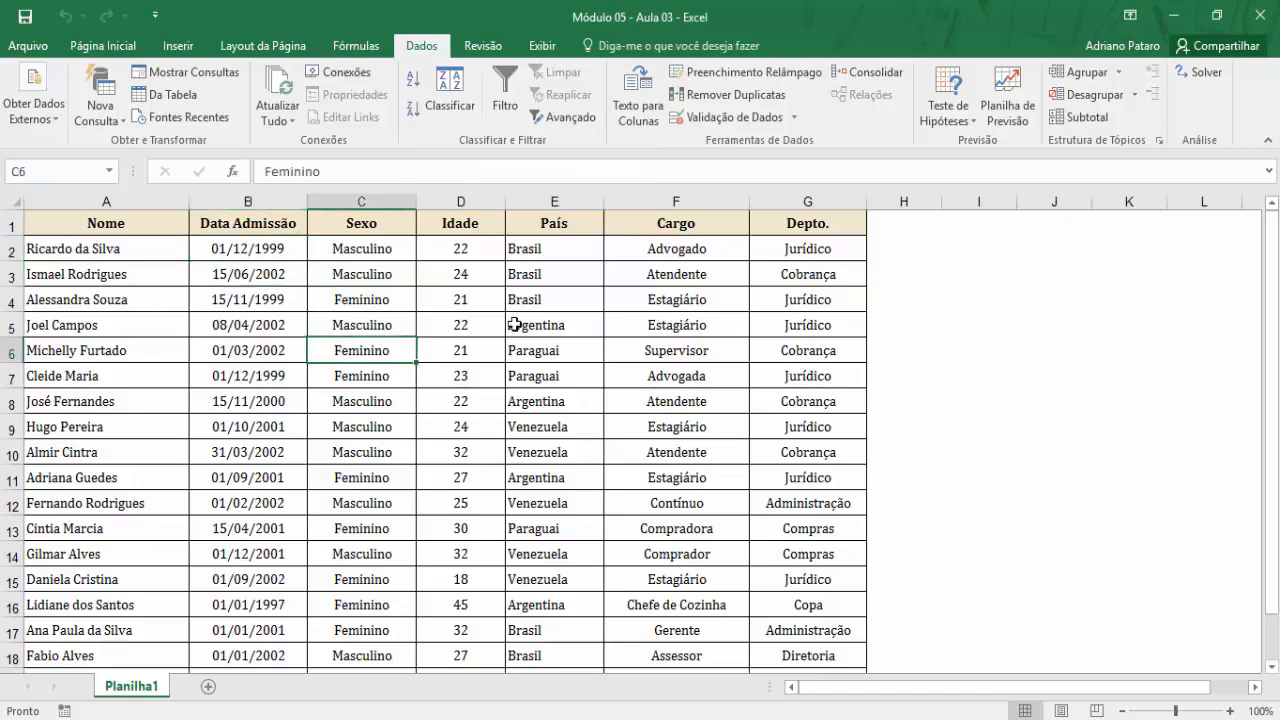
{"action": "left_click", "coordinate": [486, 248]}
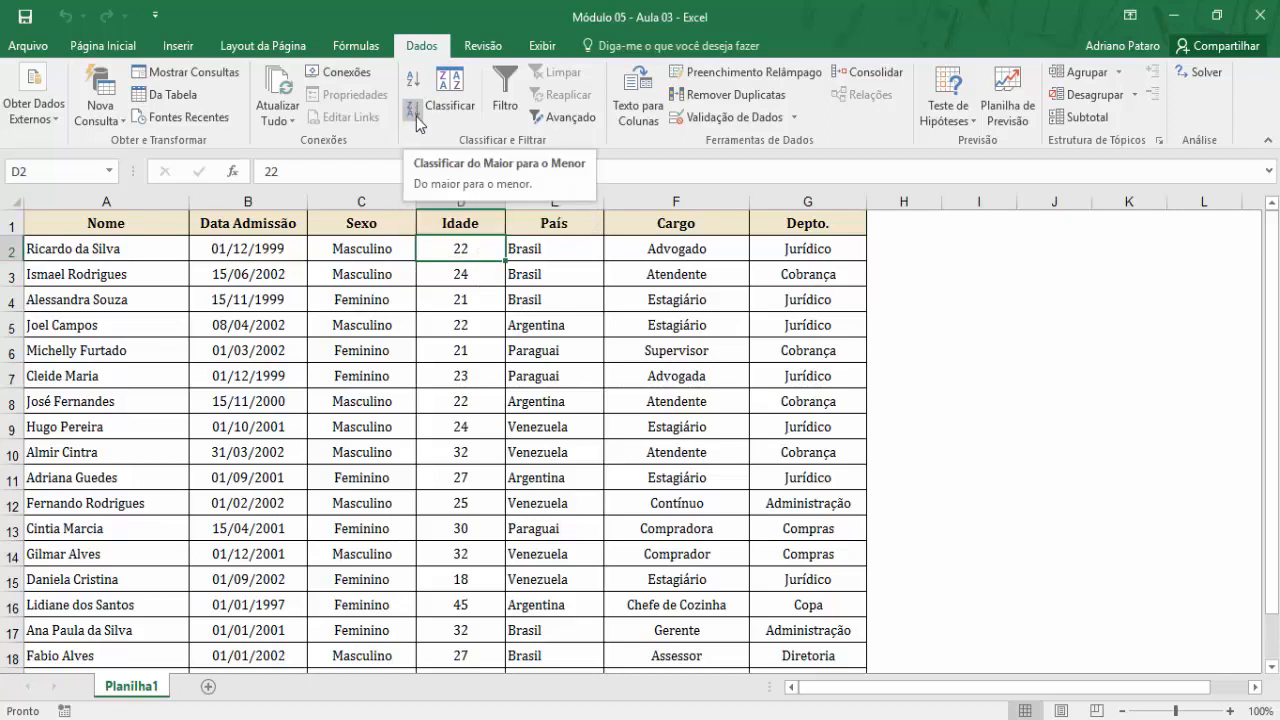
{"action": "left_click", "coordinate": [380, 247]}
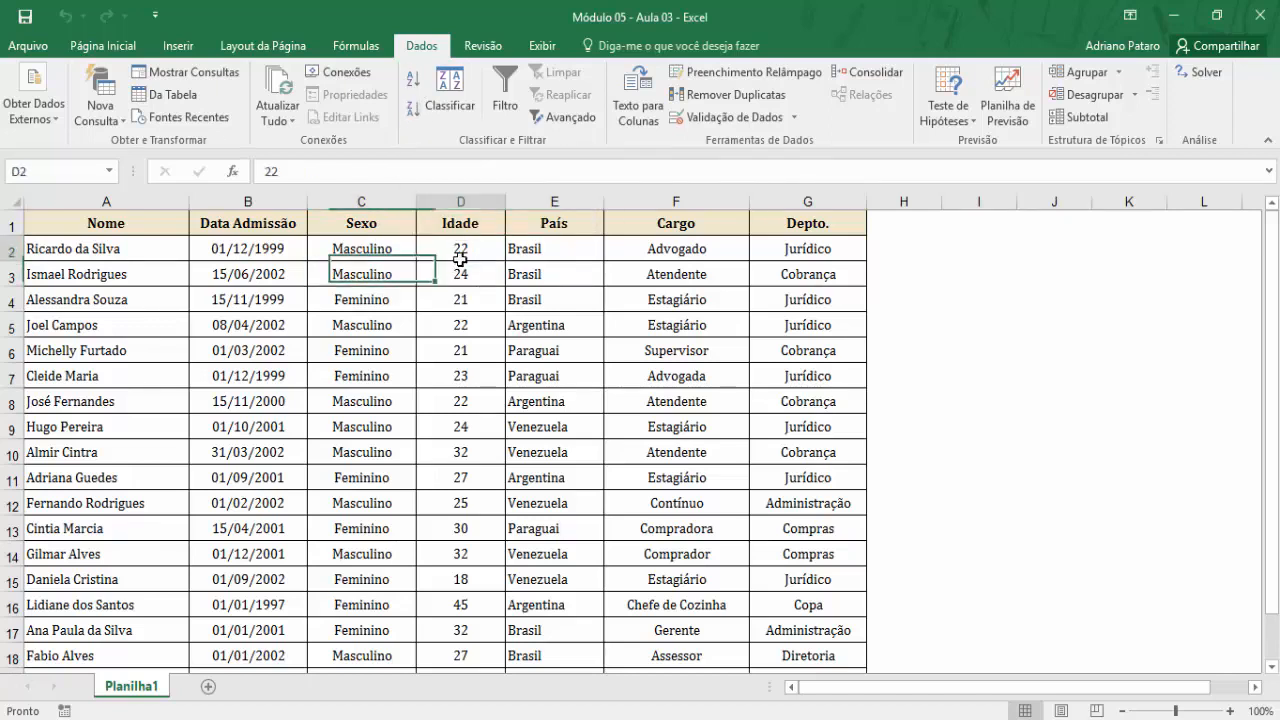
{"action": "left_click", "coordinate": [294, 245]}
{"action": "left_click", "coordinate": [165, 245]}
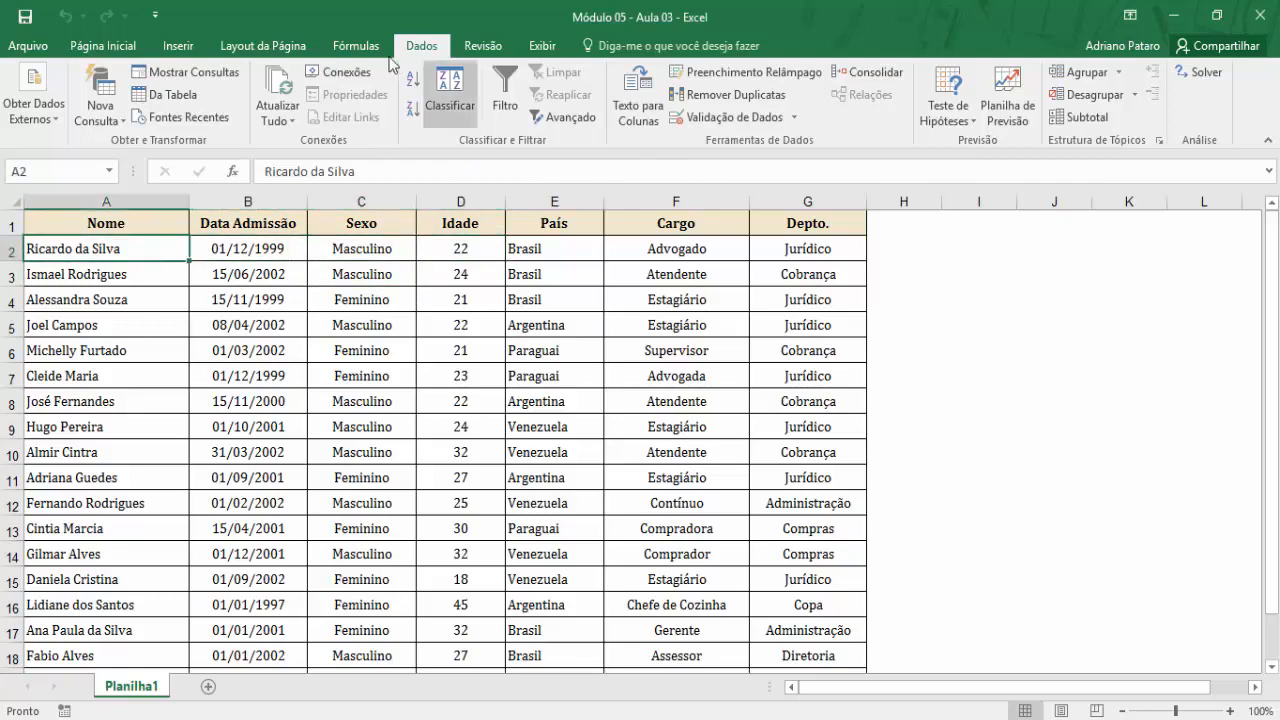
{"action": "left_click", "coordinate": [472, 254]}
{"action": "left_click", "coordinate": [463, 356]}
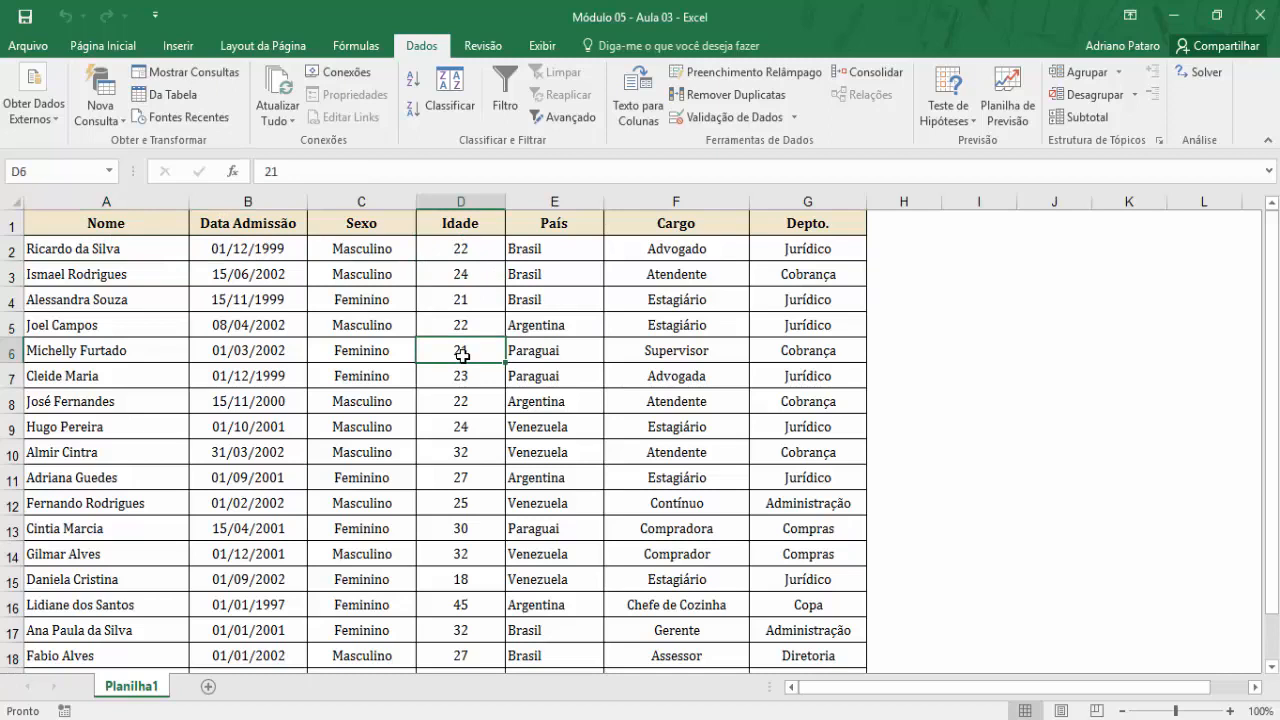
Sort the employee table by the País column in ascending order, from A to Z
{"action": "left_click", "coordinate": [565, 248]}
{"action": "left_click", "coordinate": [586, 222]}
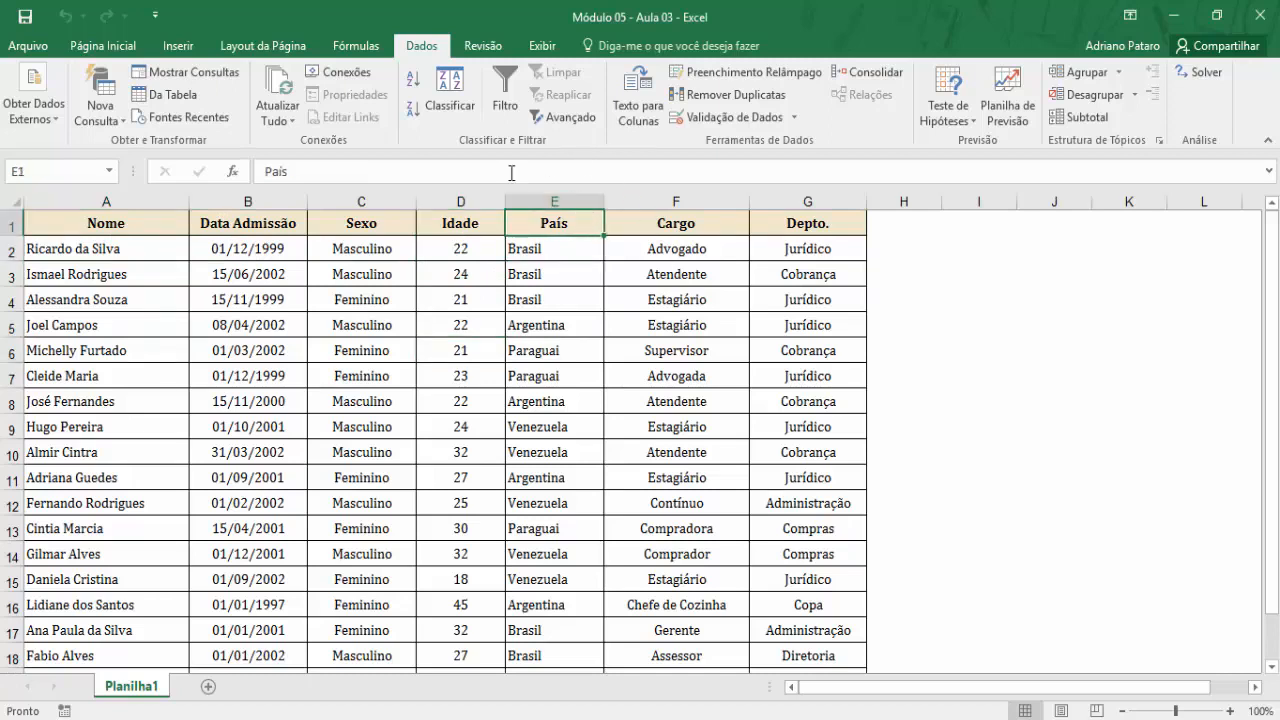
{"action": "left_click", "coordinate": [413, 82]}
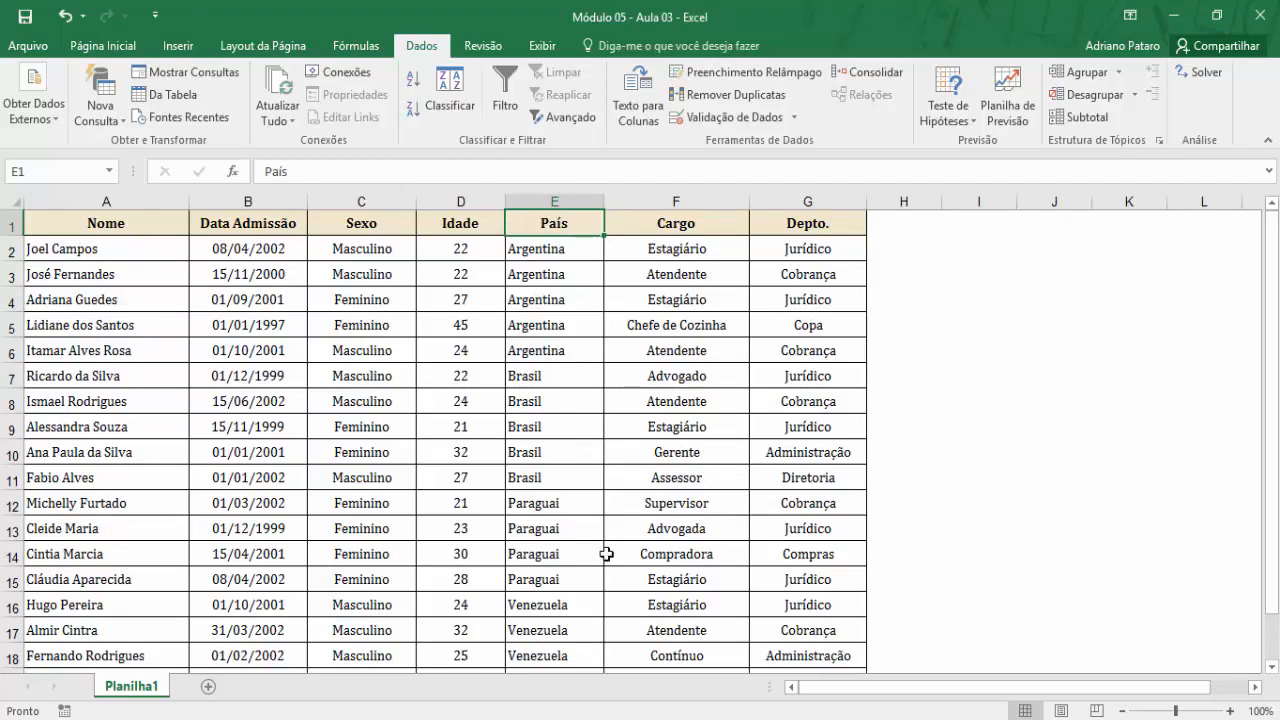
Check how the rows are grouped by country in the País column, from the first row to the end of the table
{"action": "left_click", "coordinate": [573, 252]}
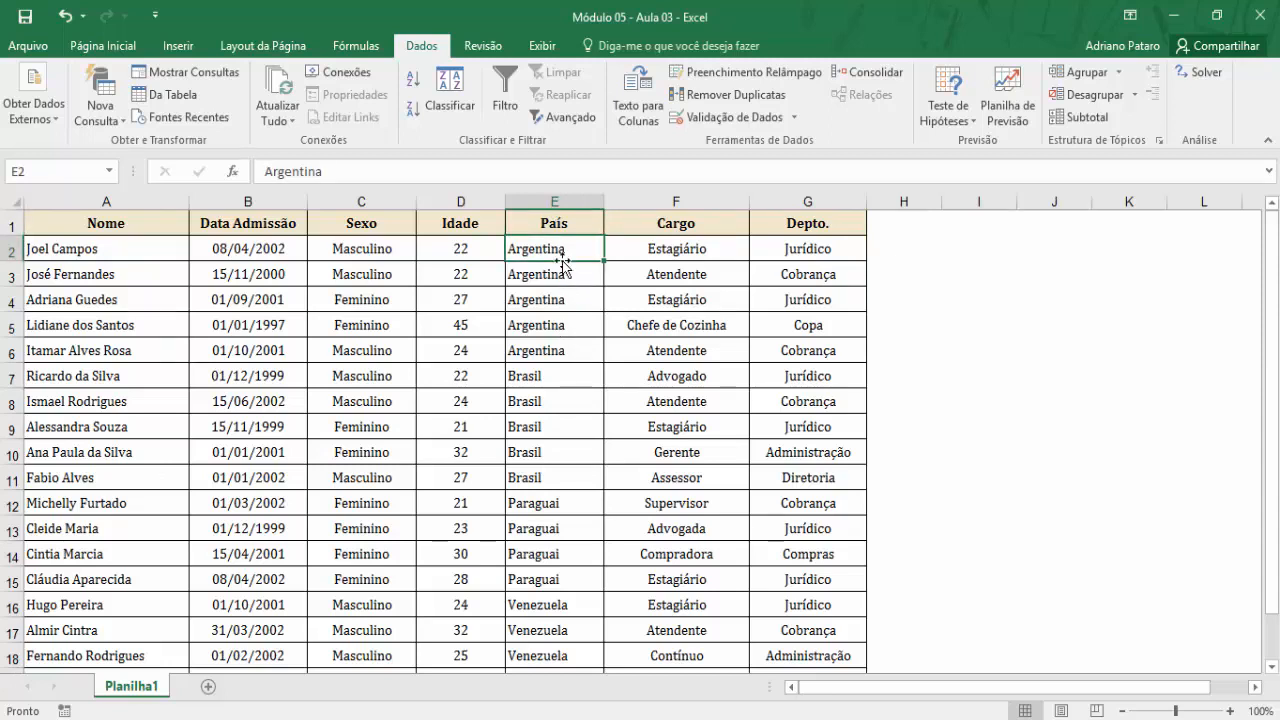
{"action": "left_click", "coordinate": [563, 370]}
{"action": "left_click", "coordinate": [573, 505]}
{"action": "left_click", "coordinate": [562, 604]}
{"action": "scroll", "coordinate": [566, 526], "scroll_direction": "down", "scroll_amount": 3}
{"action": "scroll", "coordinate": [566, 526], "scroll_direction": "up", "scroll_amount": 3}
{"action": "left_click_drag", "start_coordinate": [567, 258], "coordinate": [563, 376]}
{"action": "left_click", "coordinate": [566, 255]}
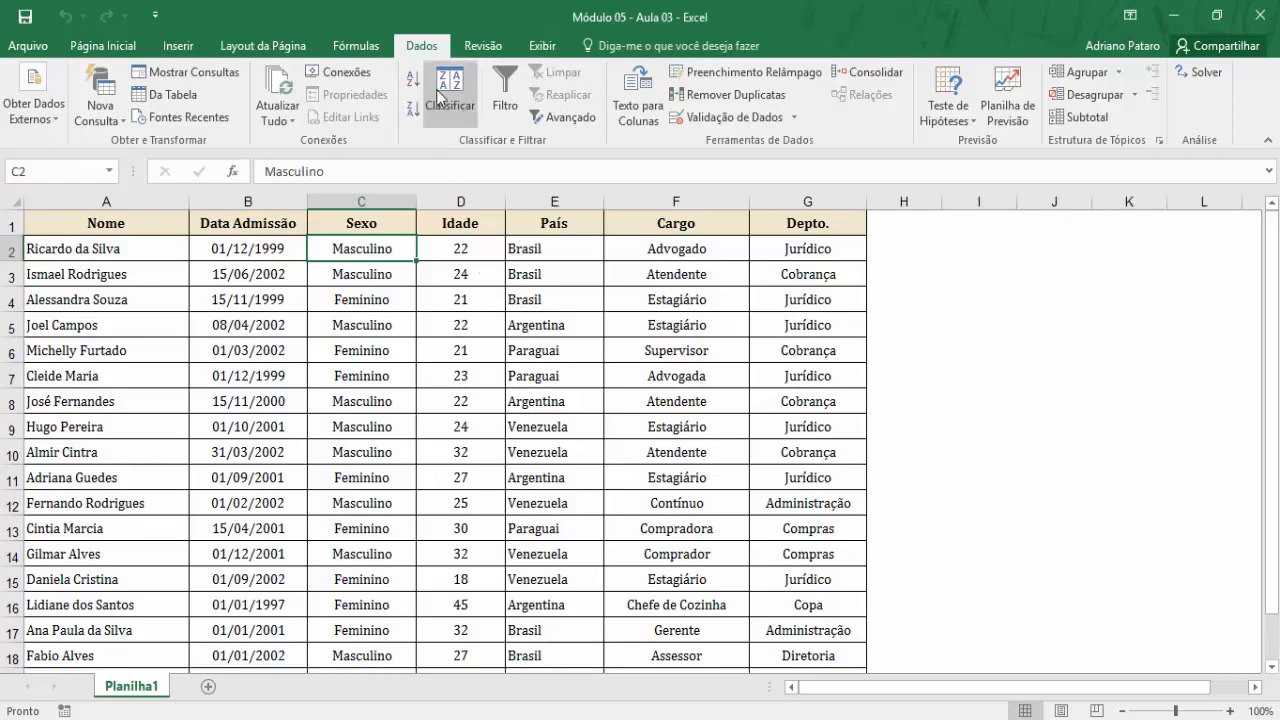
Select the first data cell of the Nome column, A2
{"action": "left_click", "coordinate": [135, 252]}
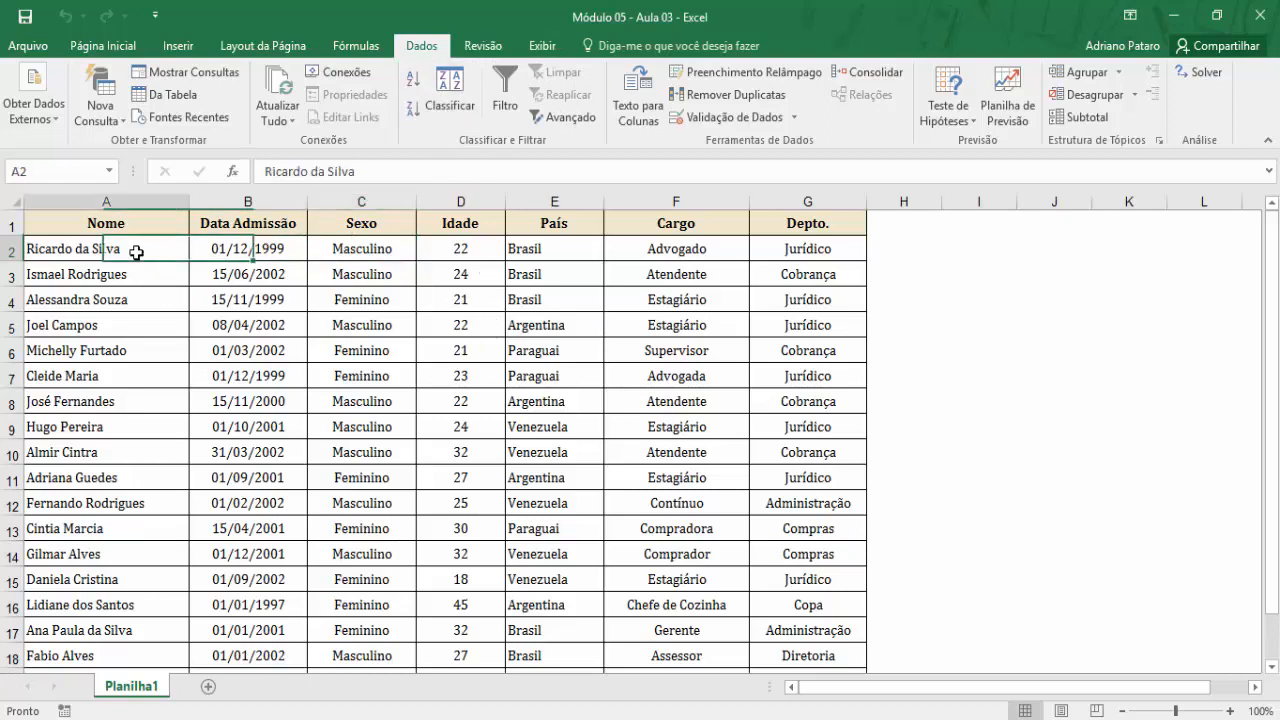